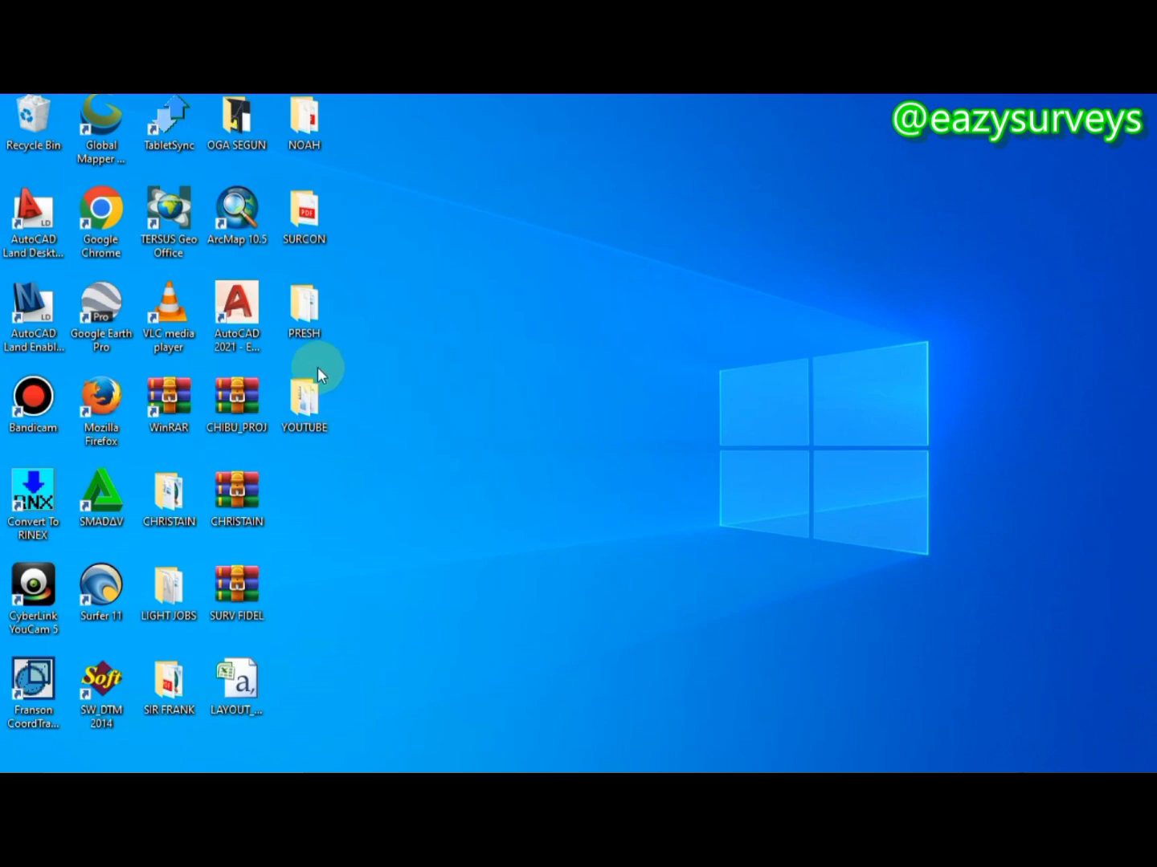
Open the YOUTUBE folder on the desktop and bring up the POPULATION PROJECTION Nigeria sgfn workbook in Excel
click(308, 311)
double_click(313, 406)
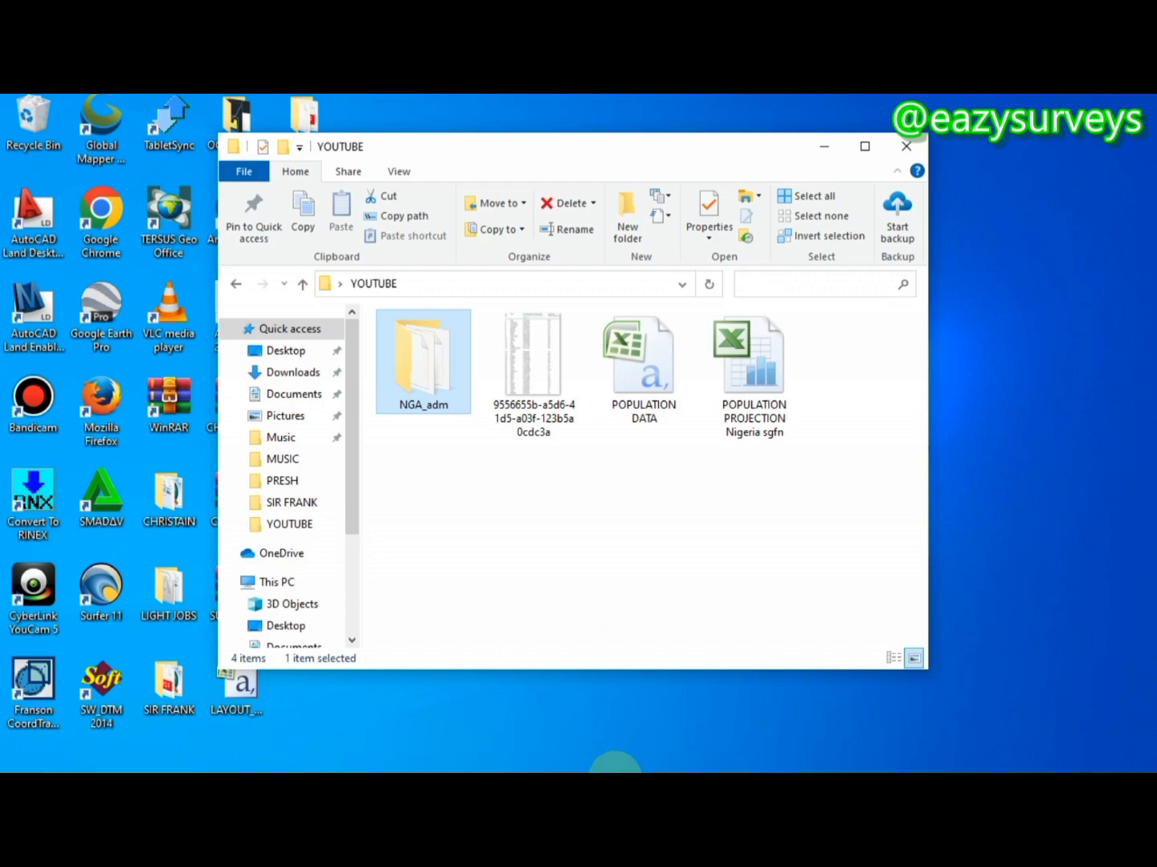
mouse_move(611, 770)
click(591, 725)
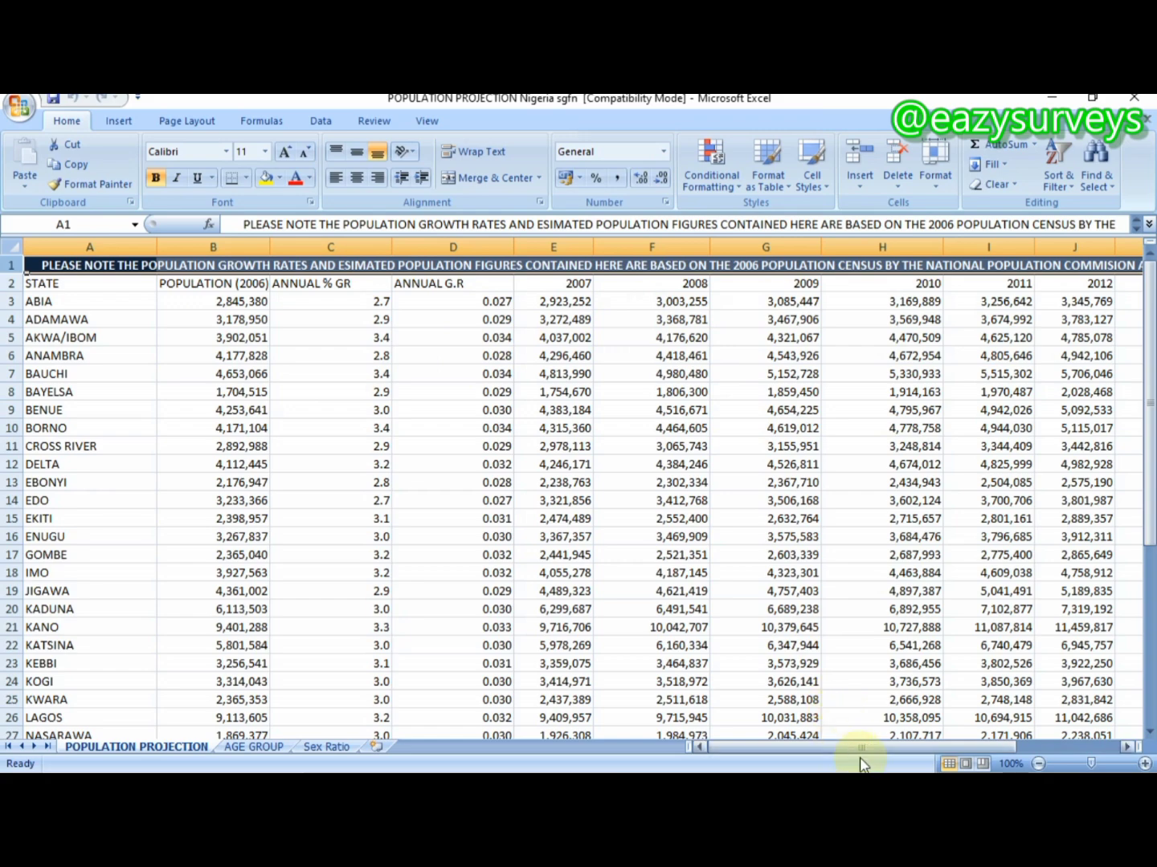
Review the yearly state population projection columns through 2016, and minimize the workbook
drag(874, 749, 982, 745)
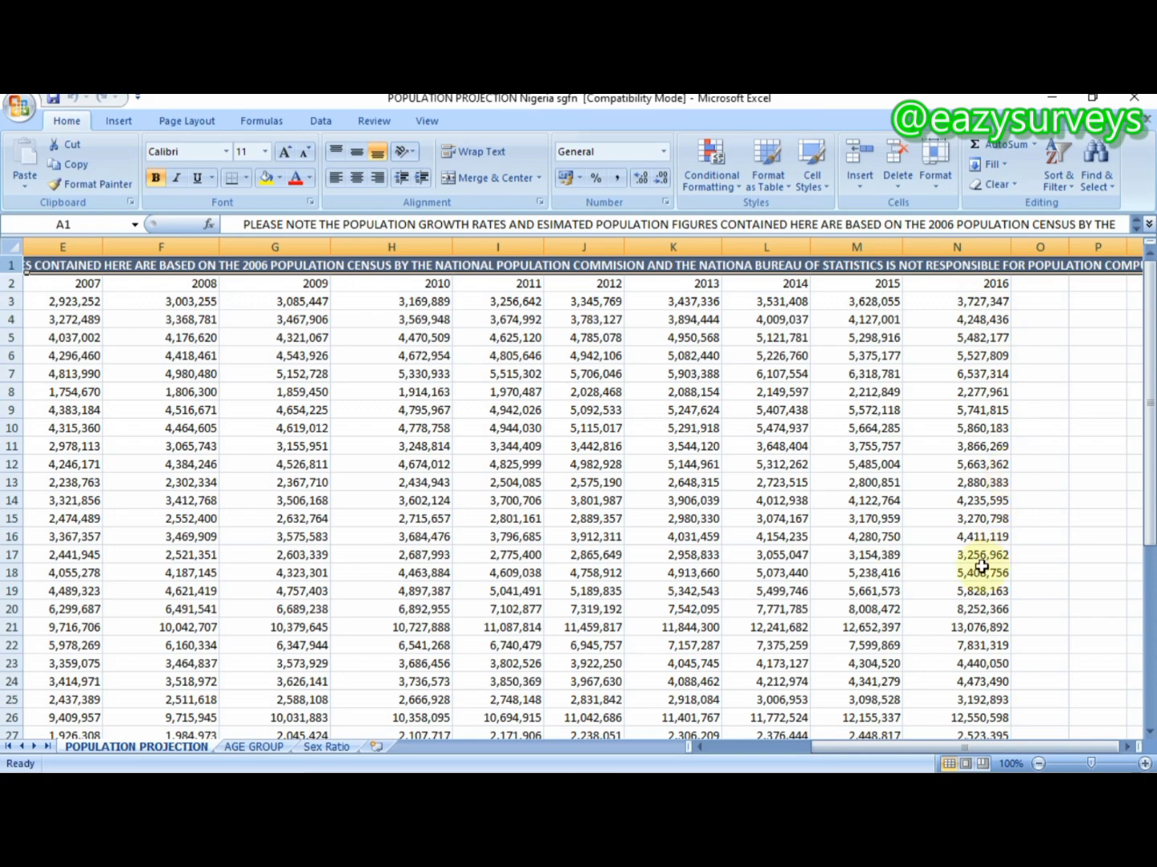
drag(895, 749, 778, 735)
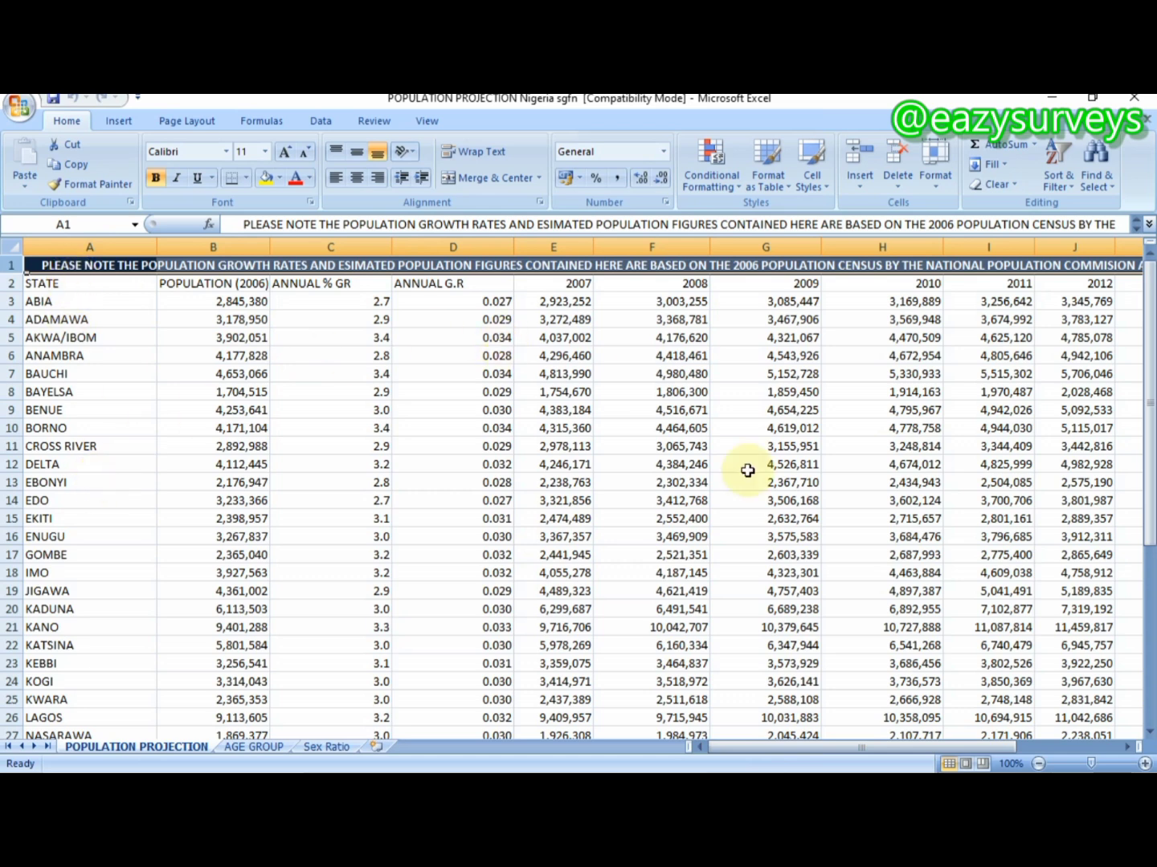
drag(910, 746, 1075, 732)
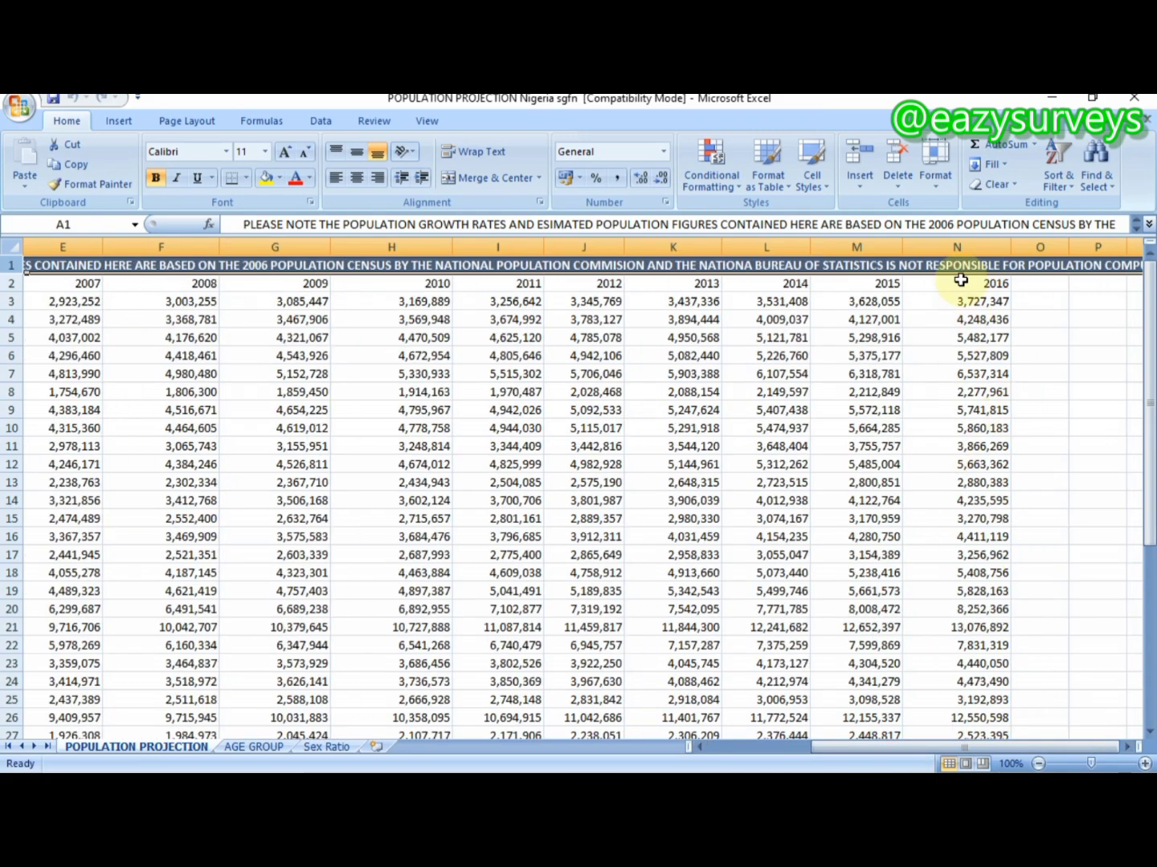
click(1053, 98)
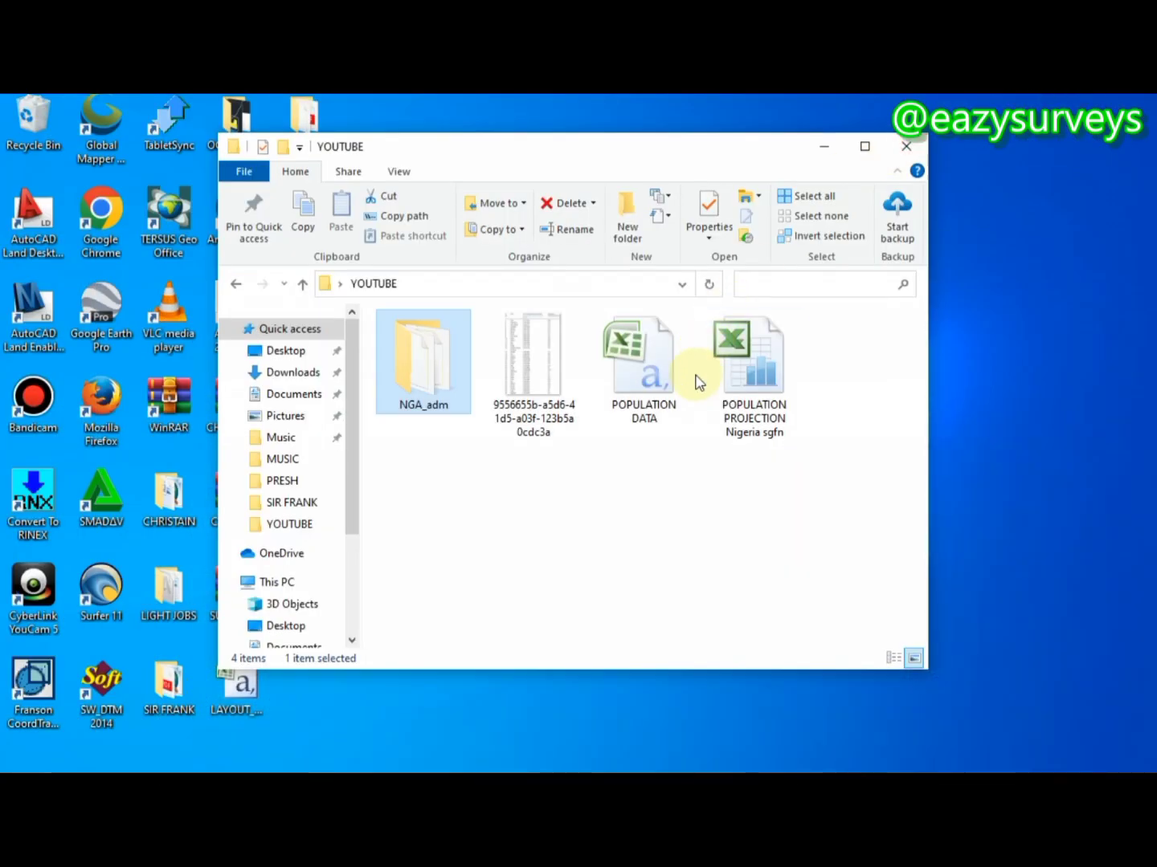
Open the POPULATION DATA file from the YOUTUBE folder and widen columns A to C to fit their contents
click(651, 371)
double_click(651, 365)
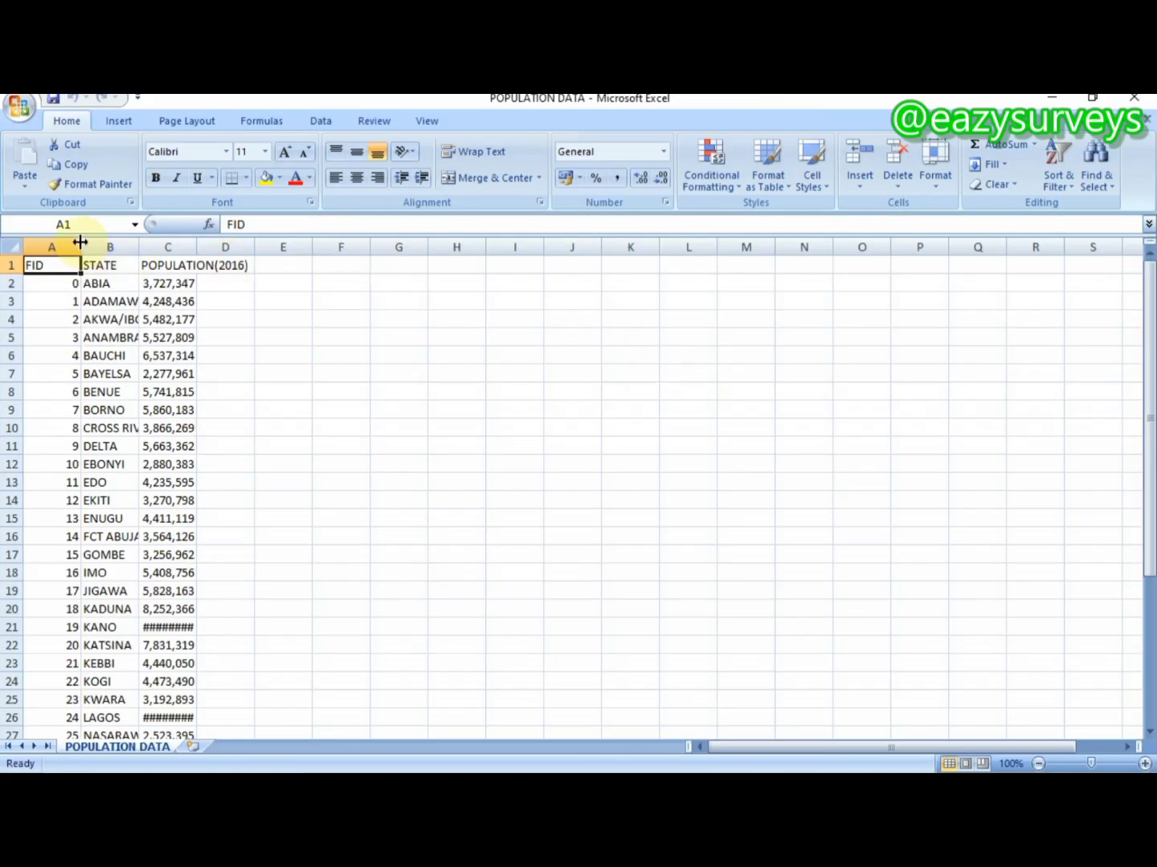
drag(80, 242, 356, 242)
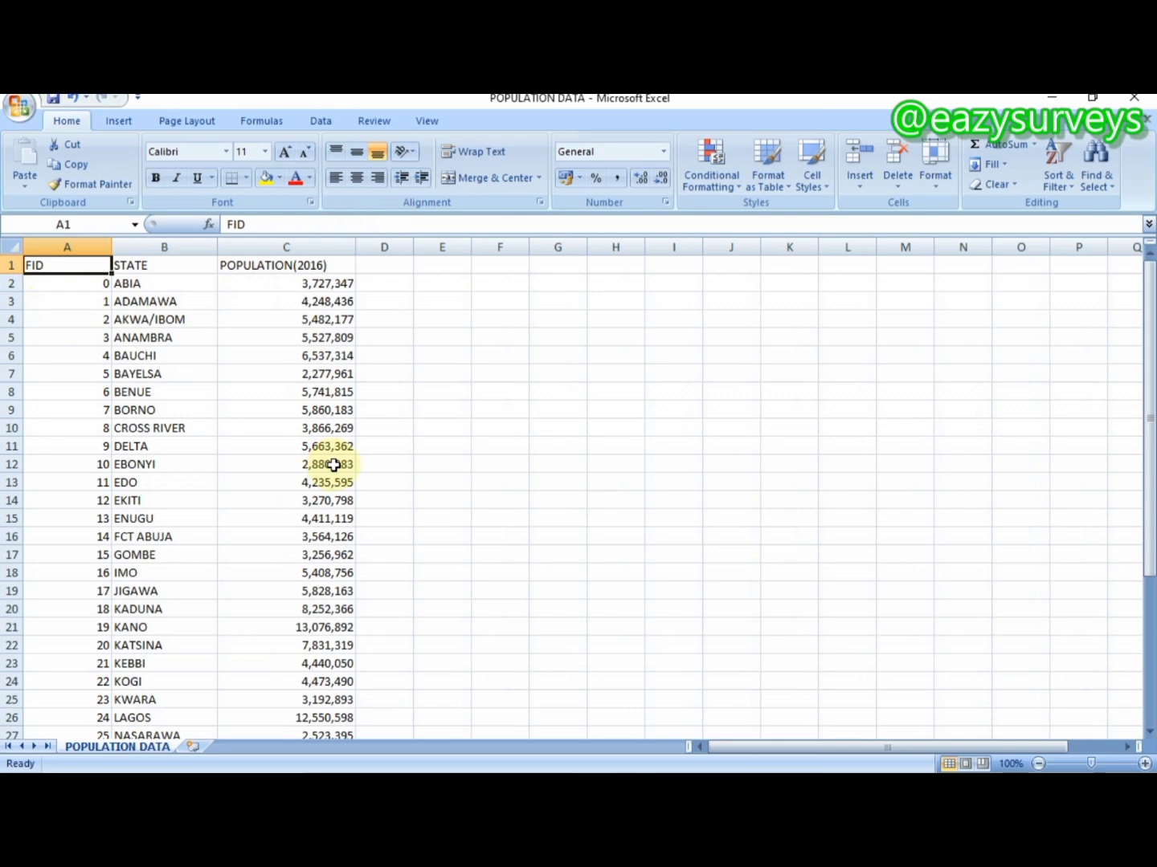
Save the sheet as POPULATION DATA in CSV (Comma delimited) format in the YOUTUBE folder, replacing the existing file
click(19, 110)
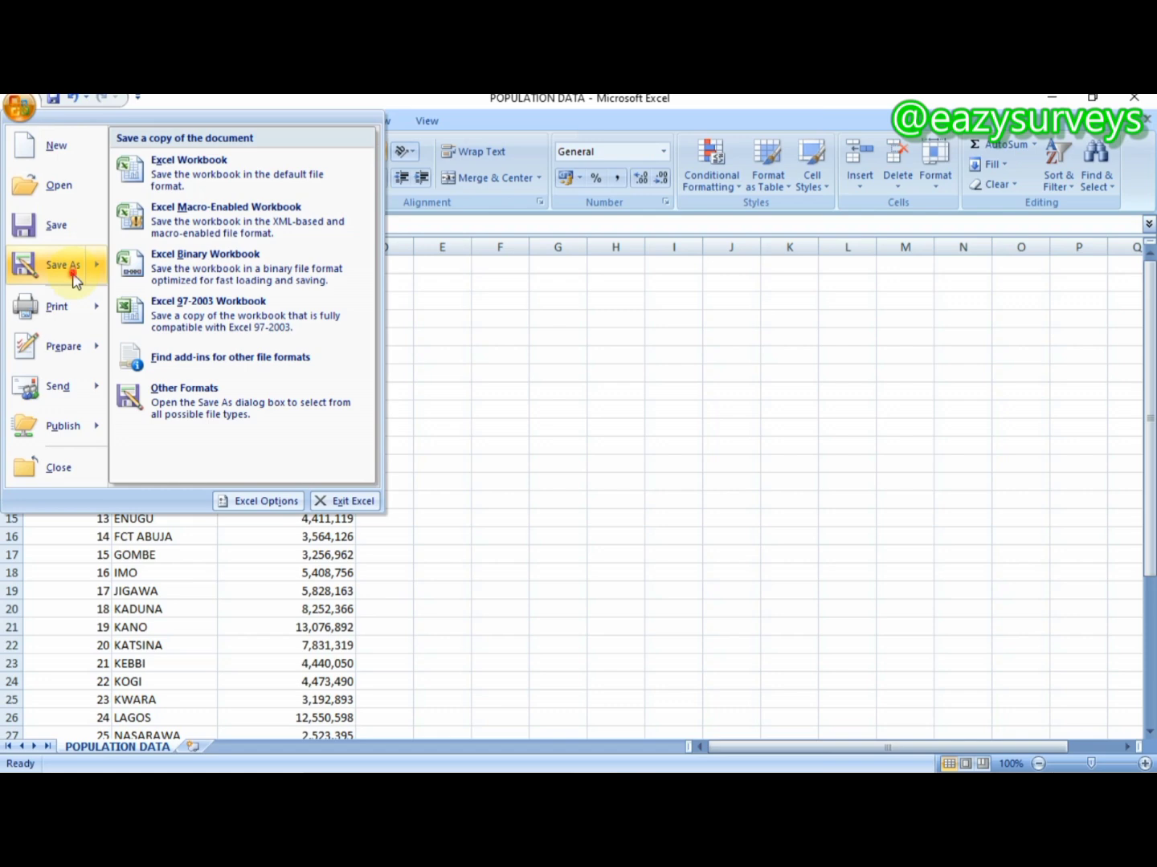
click(76, 279)
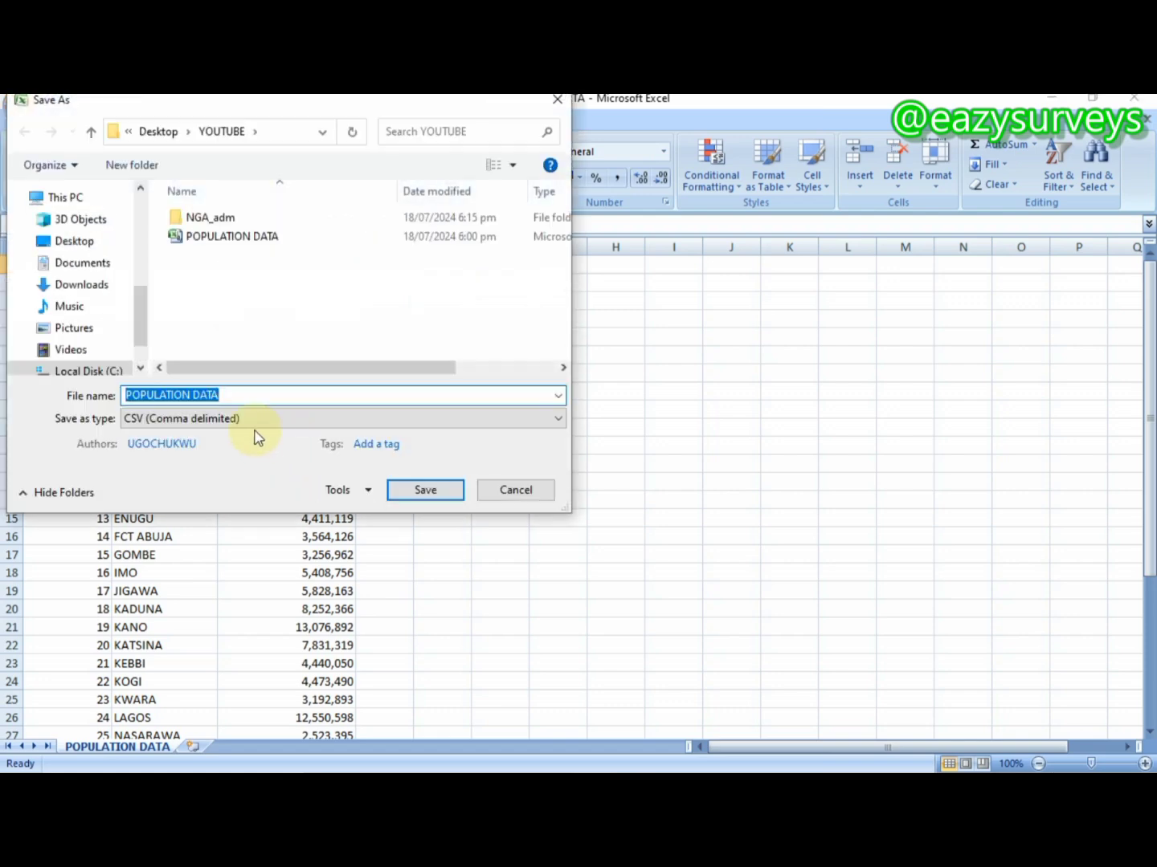
click(209, 430)
click(184, 626)
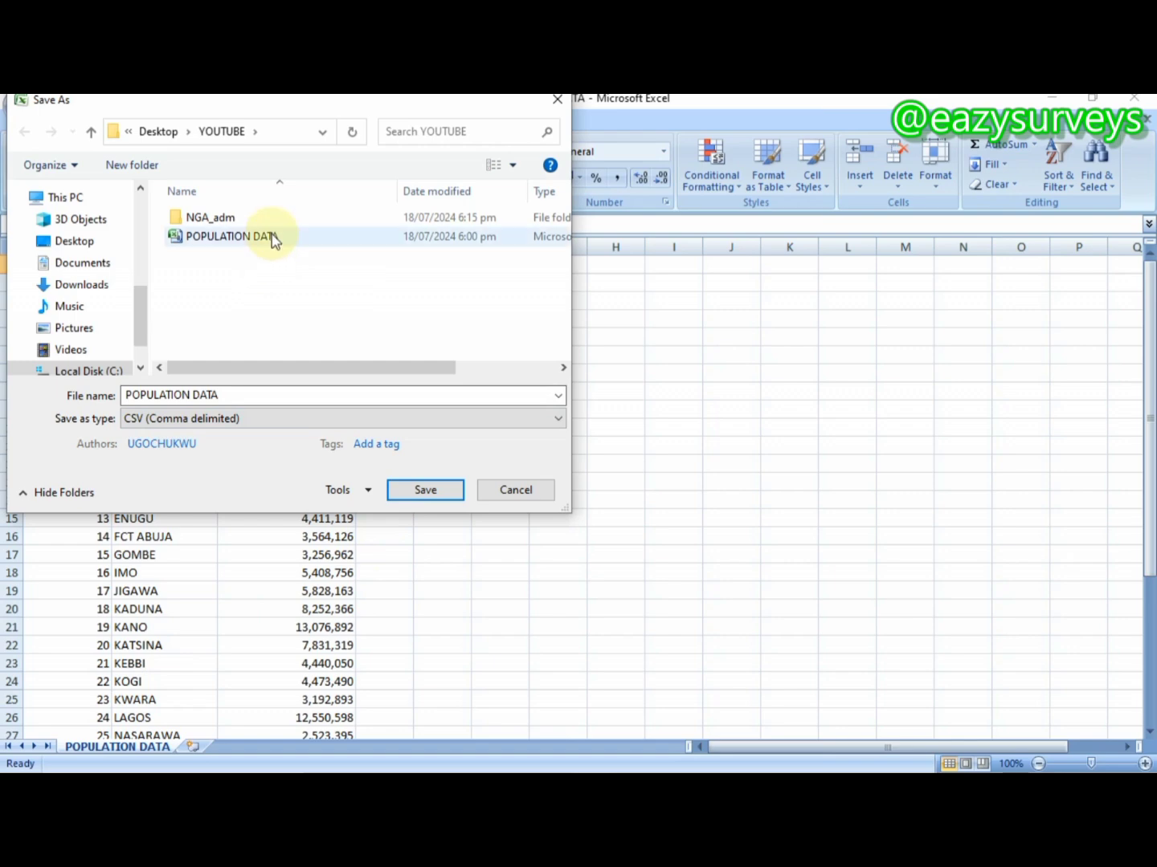
click(438, 490)
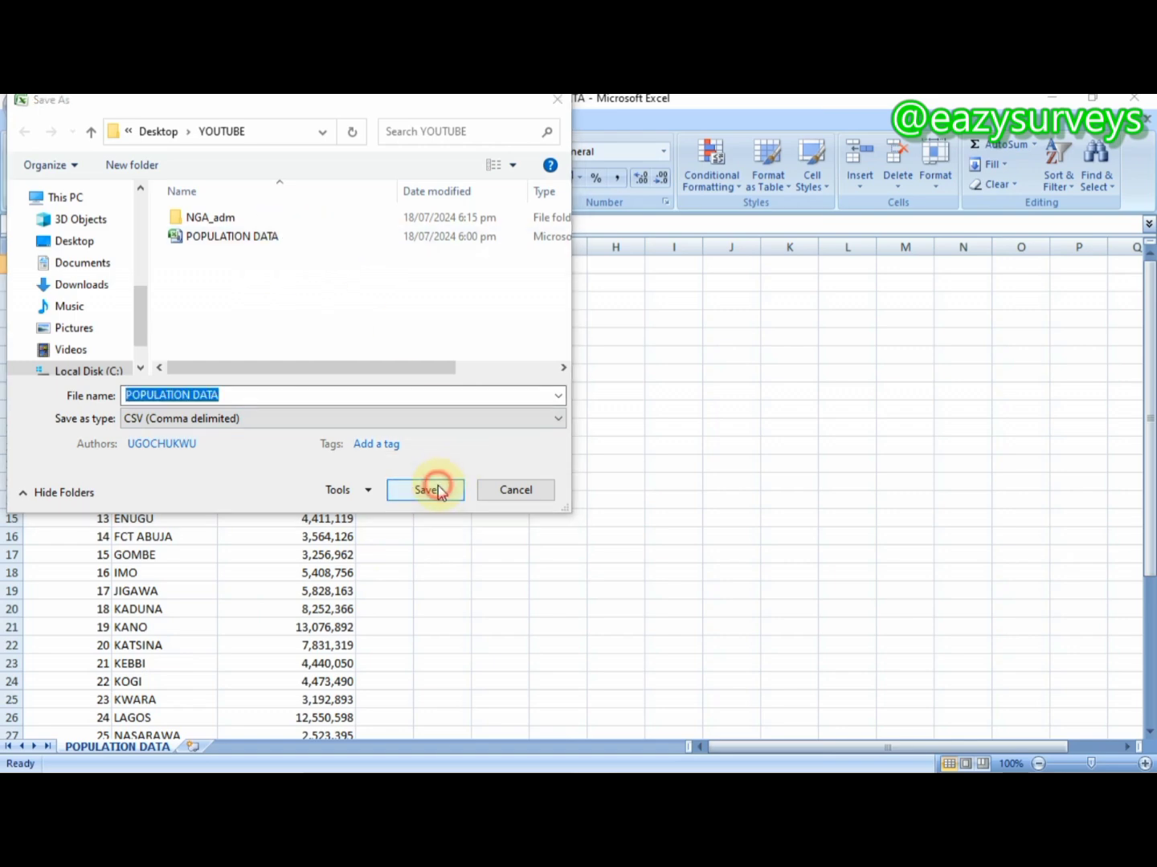
click(628, 445)
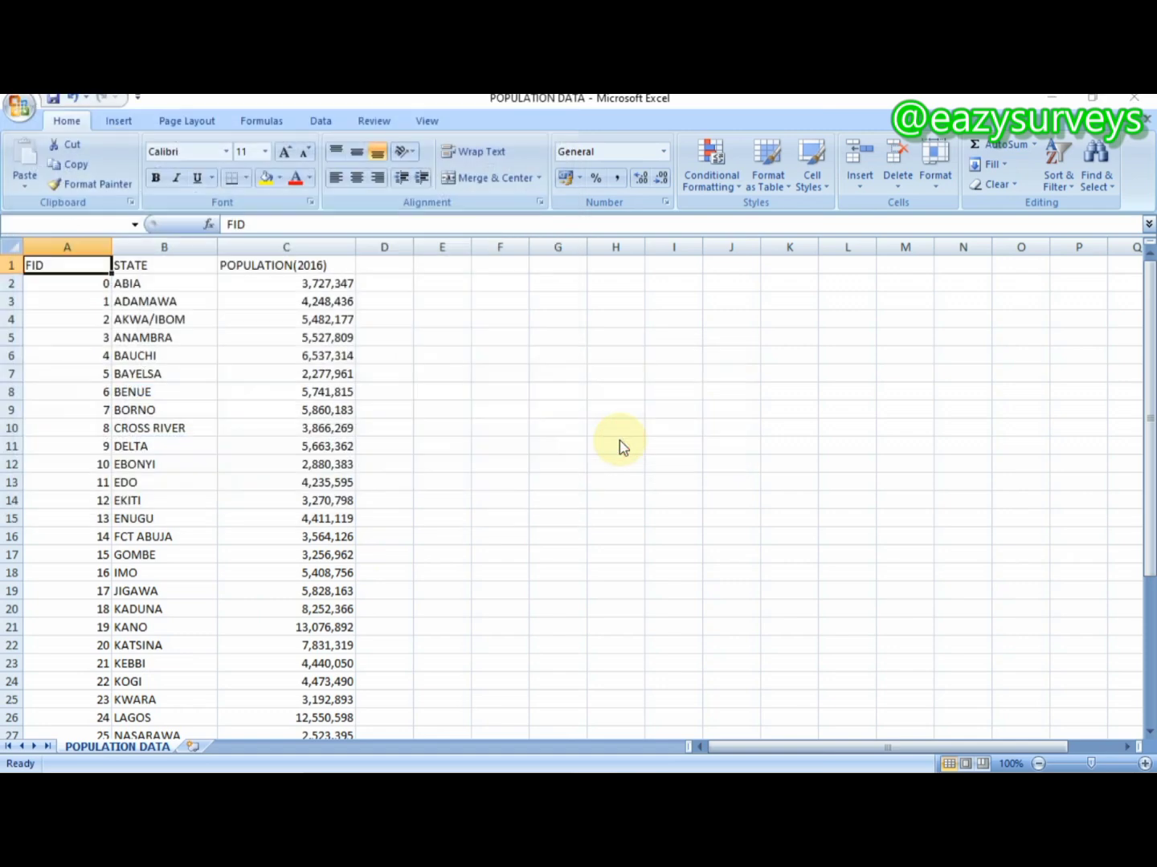
click(525, 507)
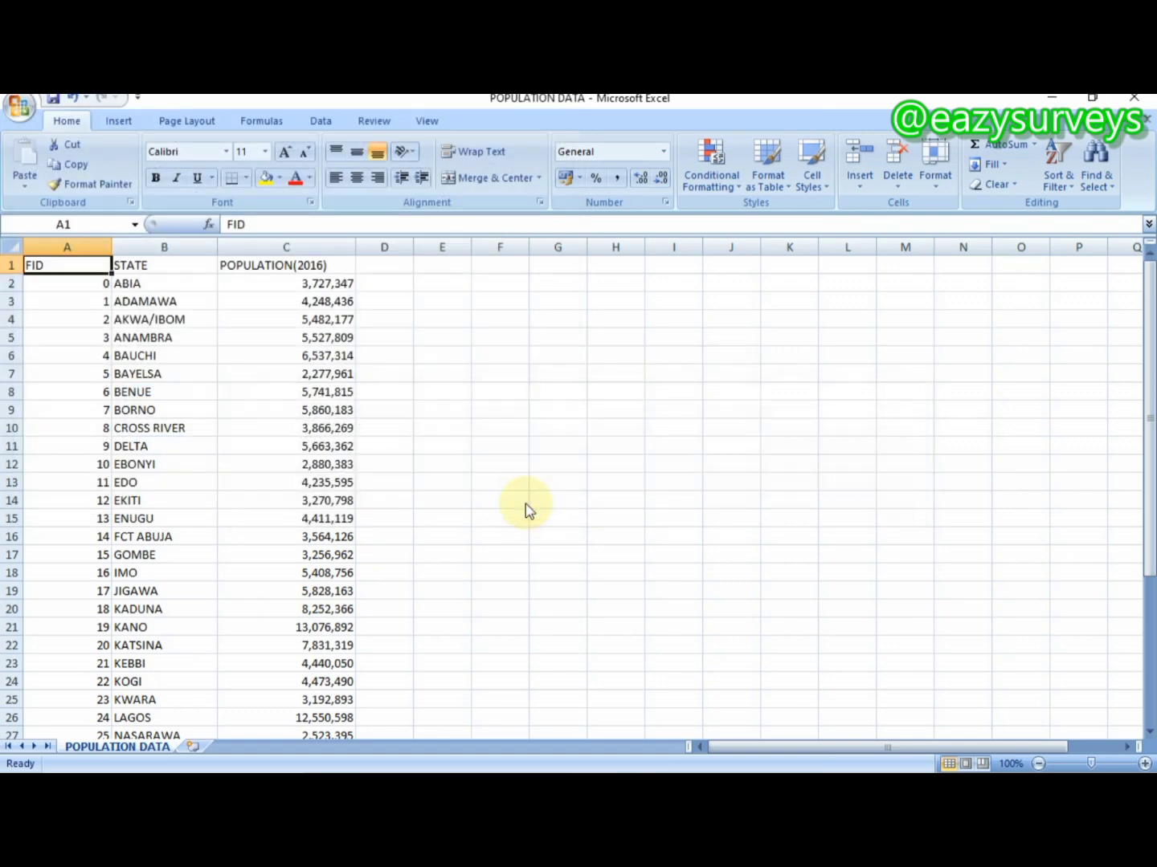
Close the POPULATION DATA file without saving changes, and put away the projection workbook and the YOUTUBE folder window
click(1133, 97)
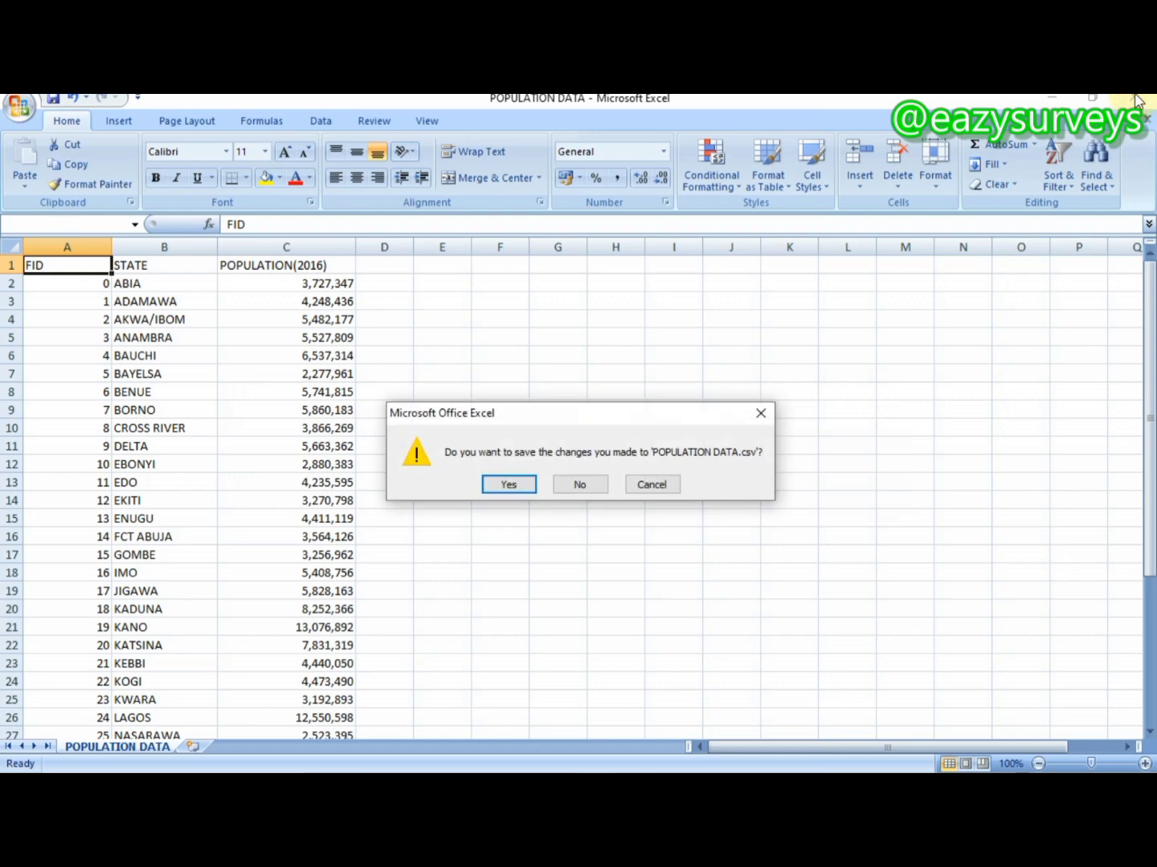
click(587, 482)
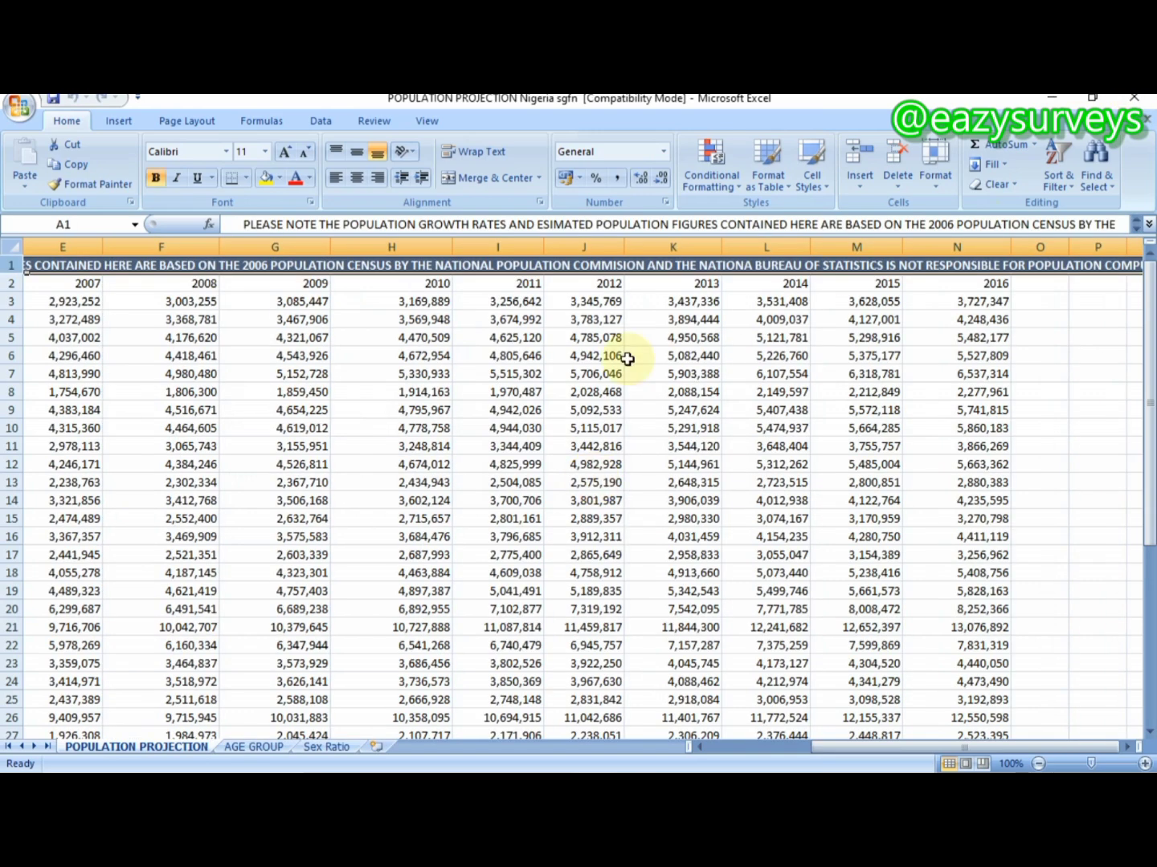
click(1054, 100)
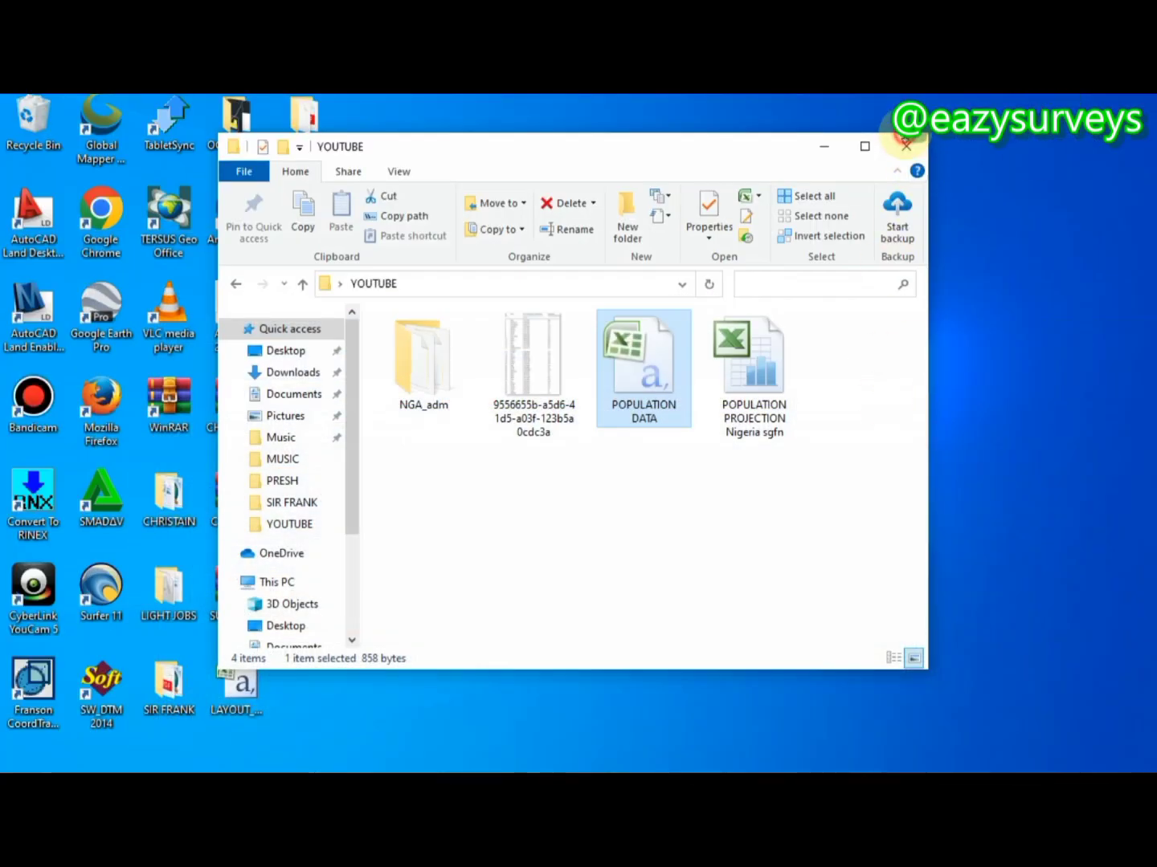
click(905, 146)
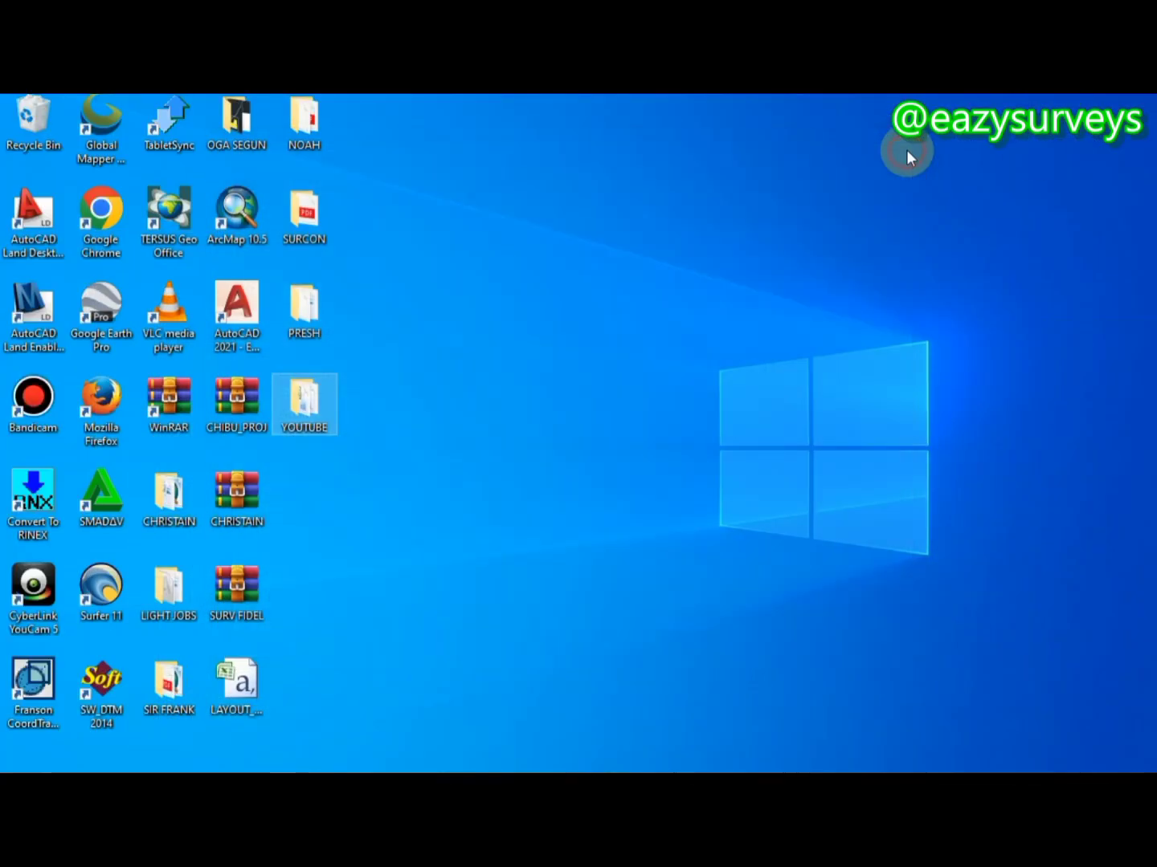
Check the NGA_adm folder of Nigeria boundary files inside the desktop's YOUTUBE folder, and minimize the folder window
click(667, 768)
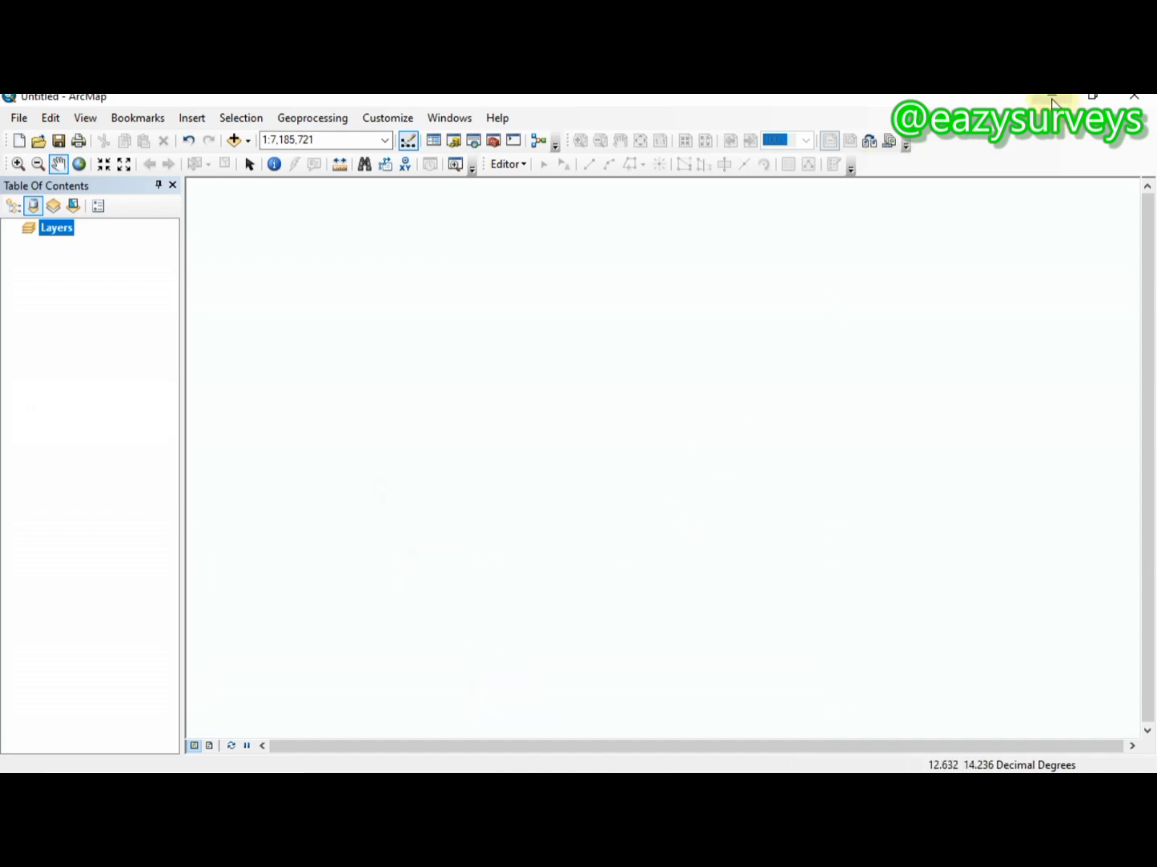
click(1051, 102)
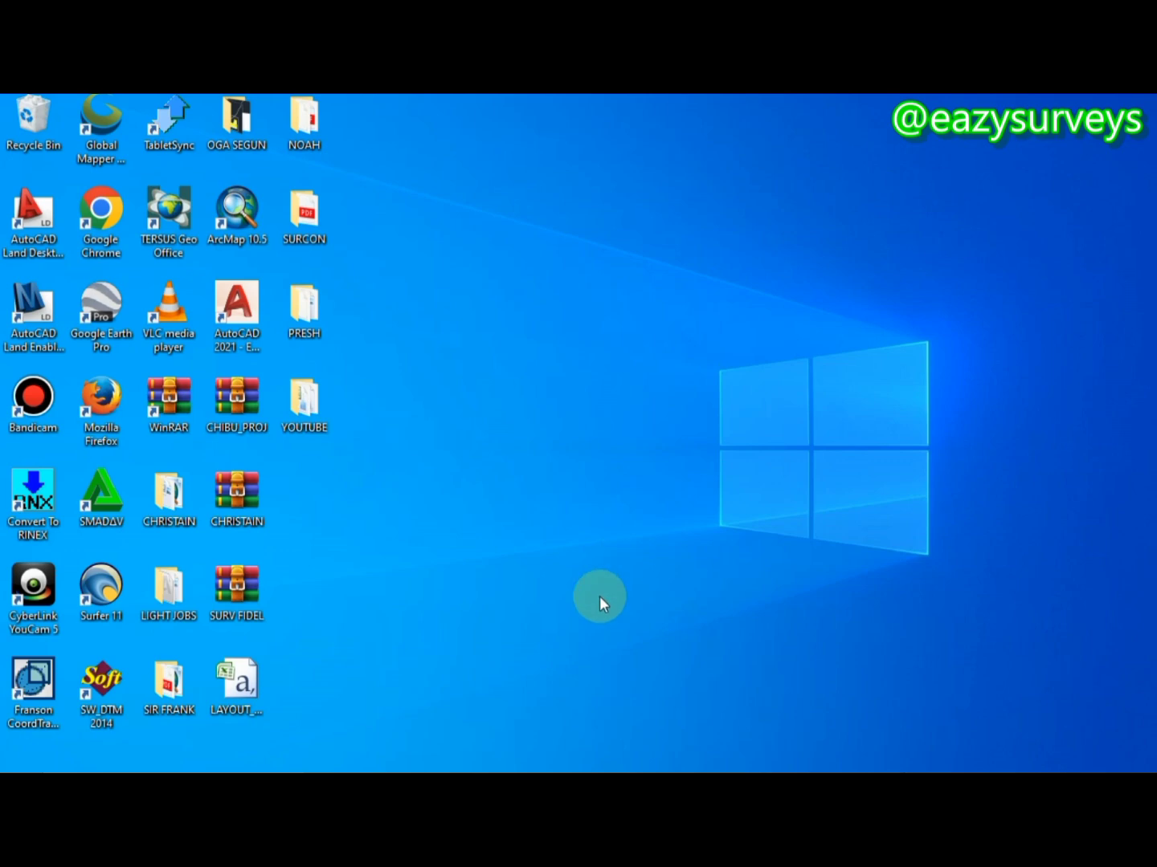
double_click(299, 408)
click(403, 385)
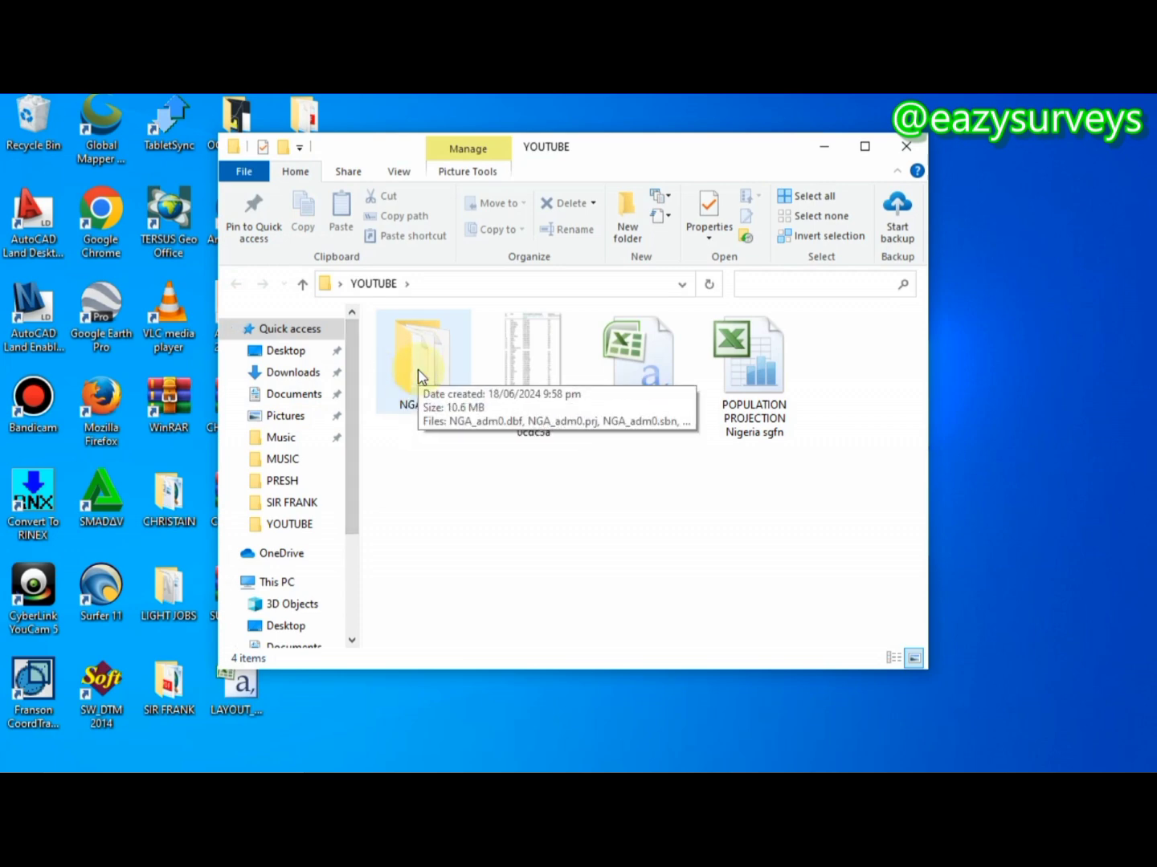
click(452, 453)
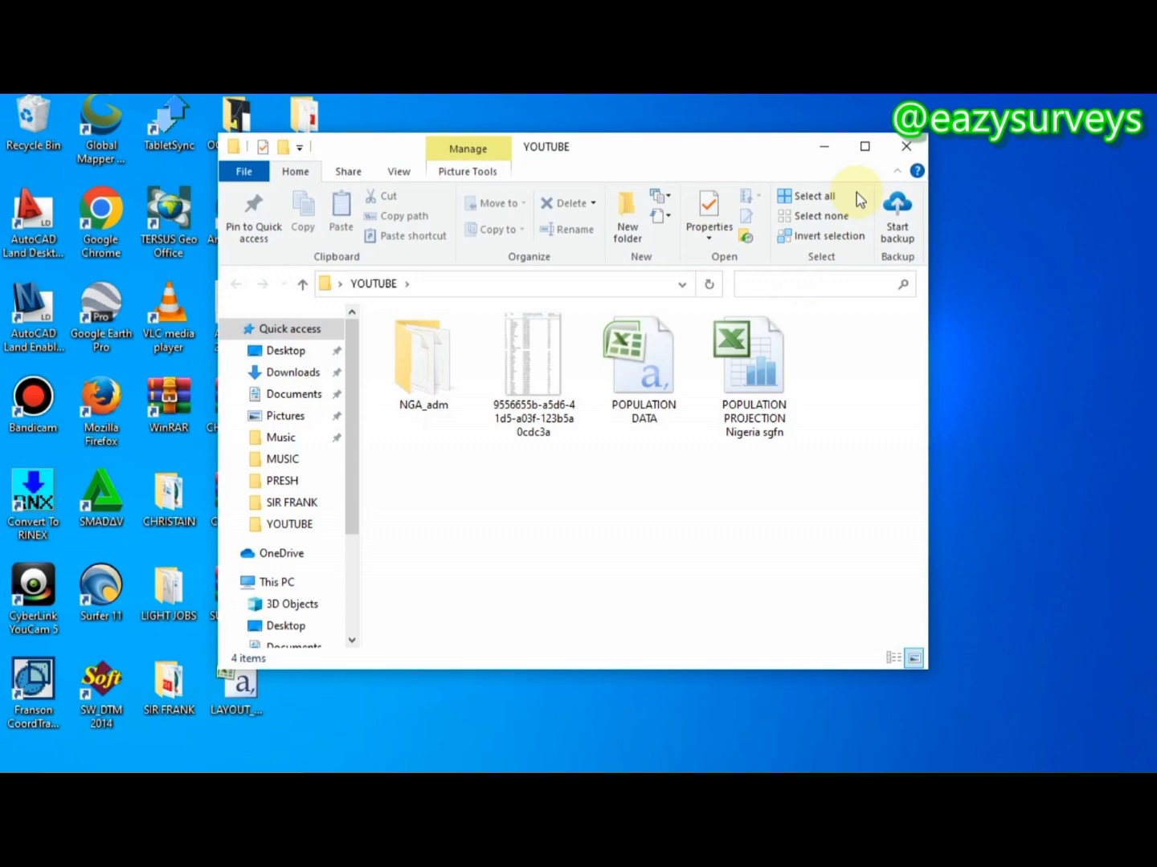
click(824, 146)
Switch to ArcMap, open the properties of the Layers data frame and expand Projected Coordinate Systems
click(676, 767)
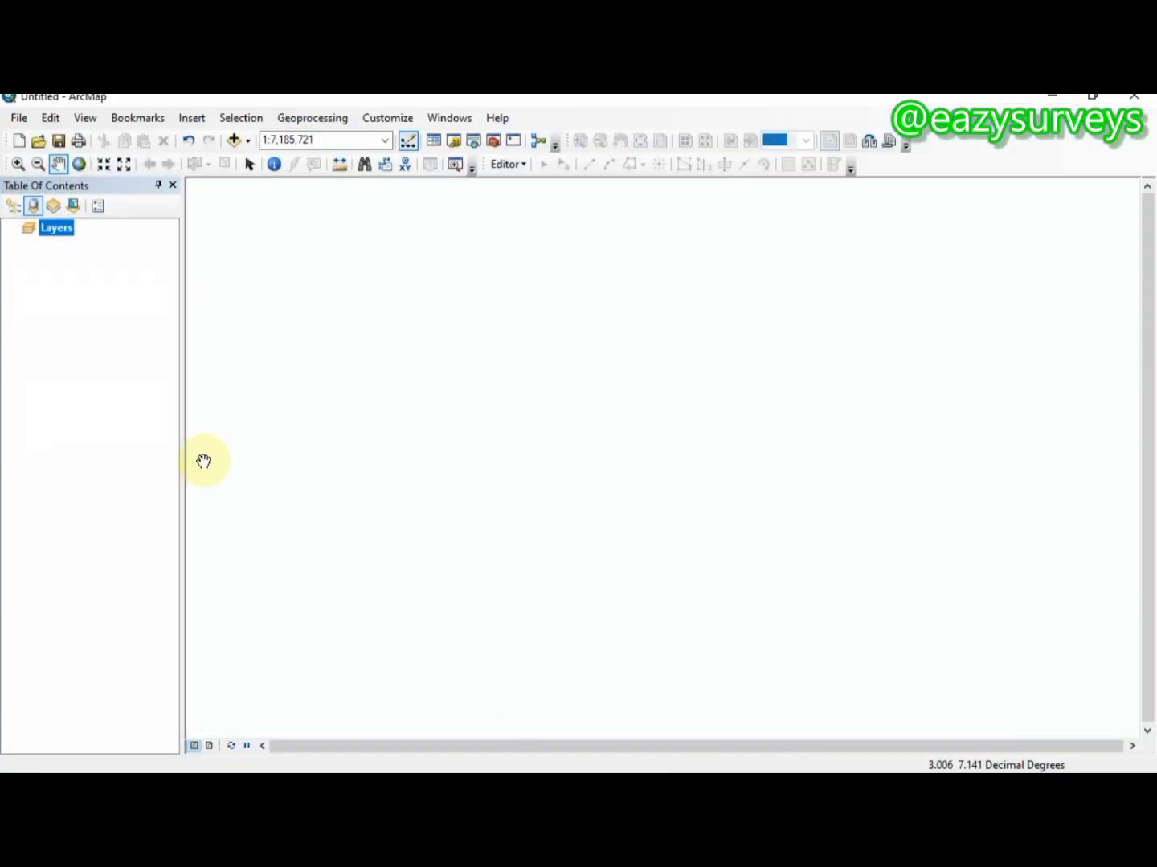
right_click(51, 232)
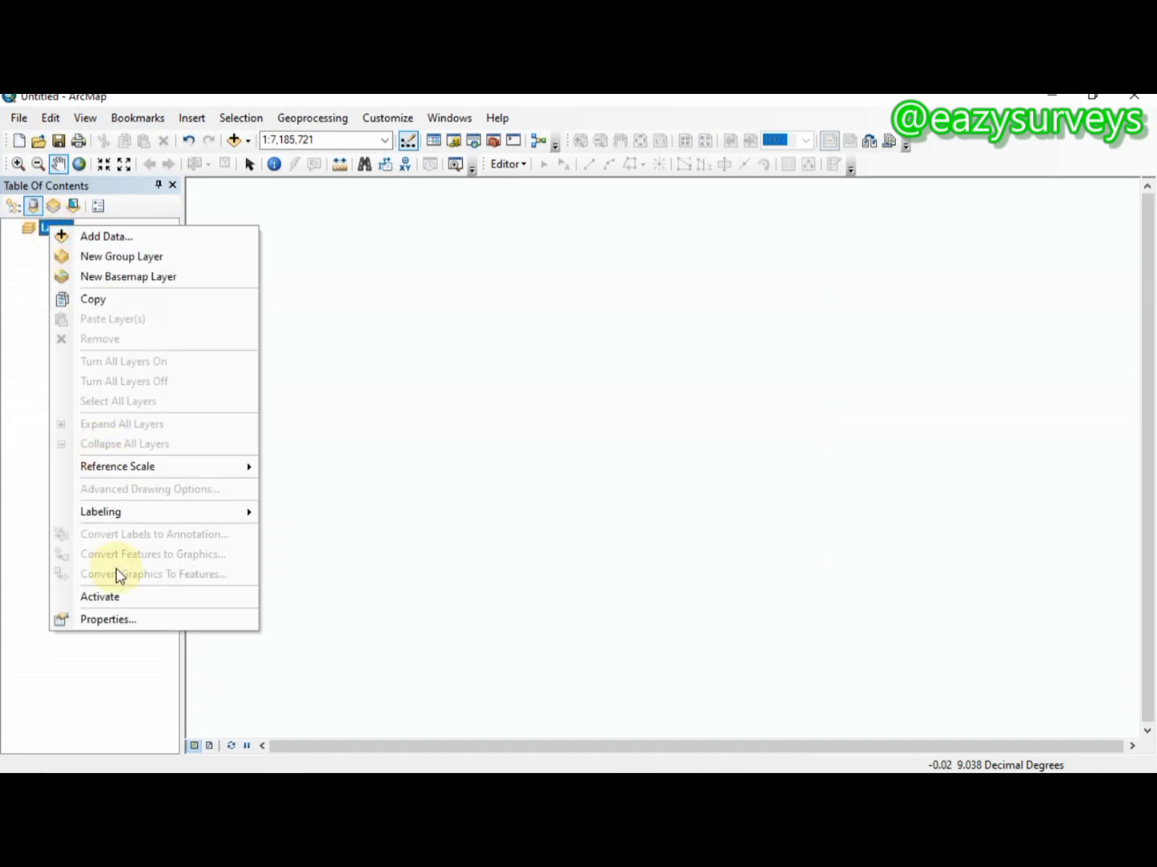
click(129, 618)
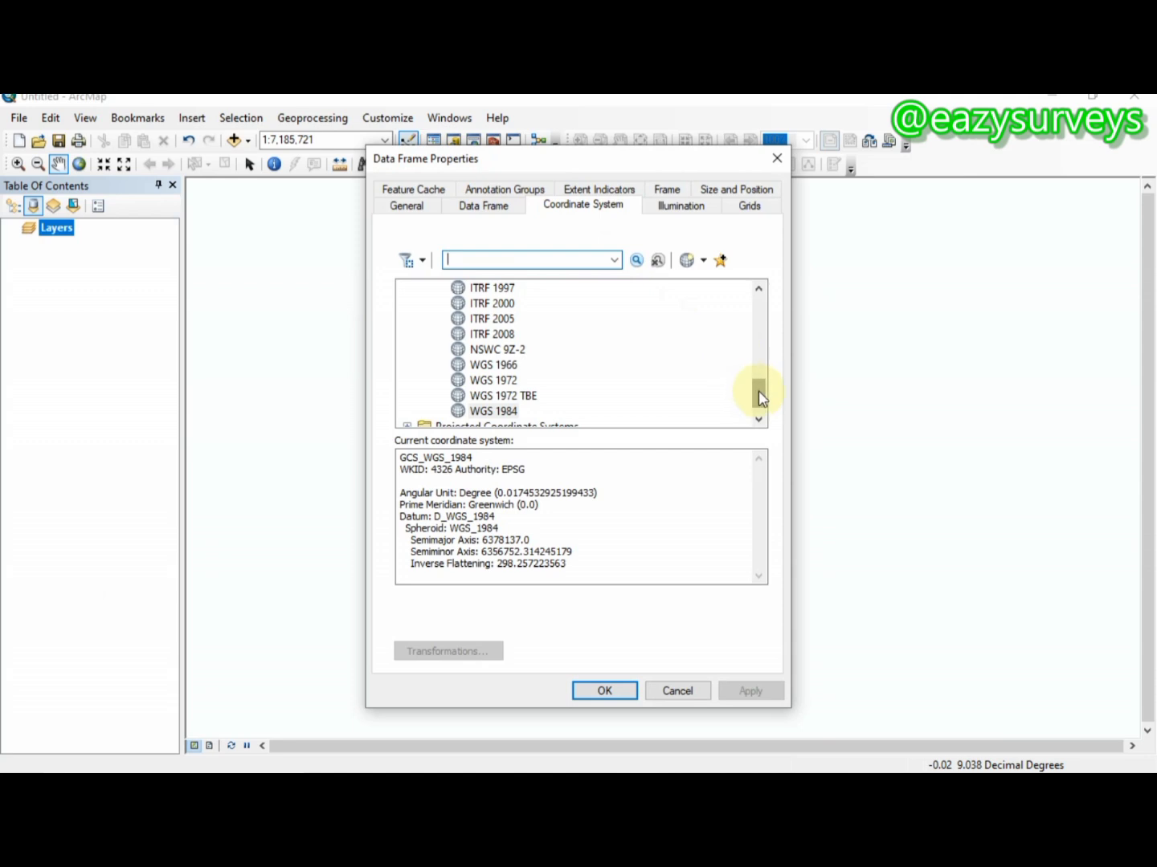
drag(758, 391, 758, 393)
double_click(525, 413)
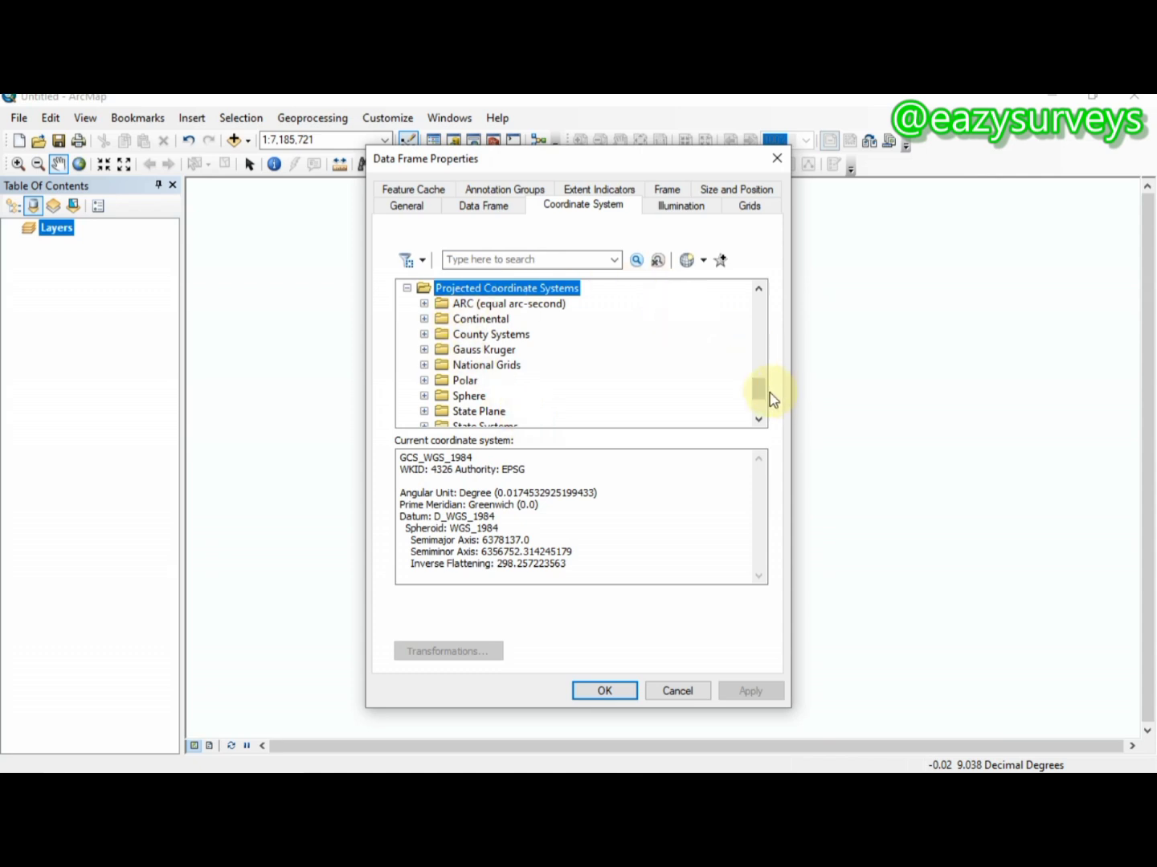
Expand the UTM, WGS 1984 and Northern Hemisphere groups in the projected coordinate system list
drag(760, 395, 759, 403)
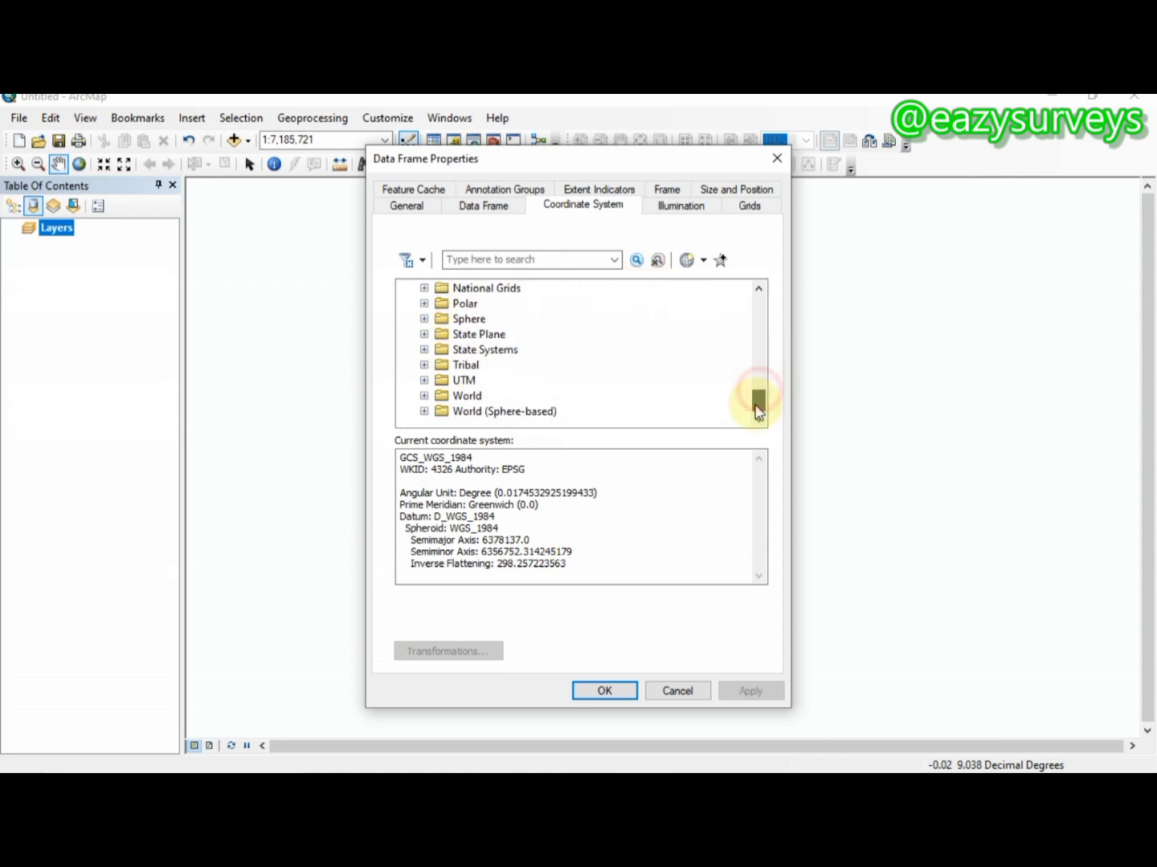
click(453, 382)
click(453, 381)
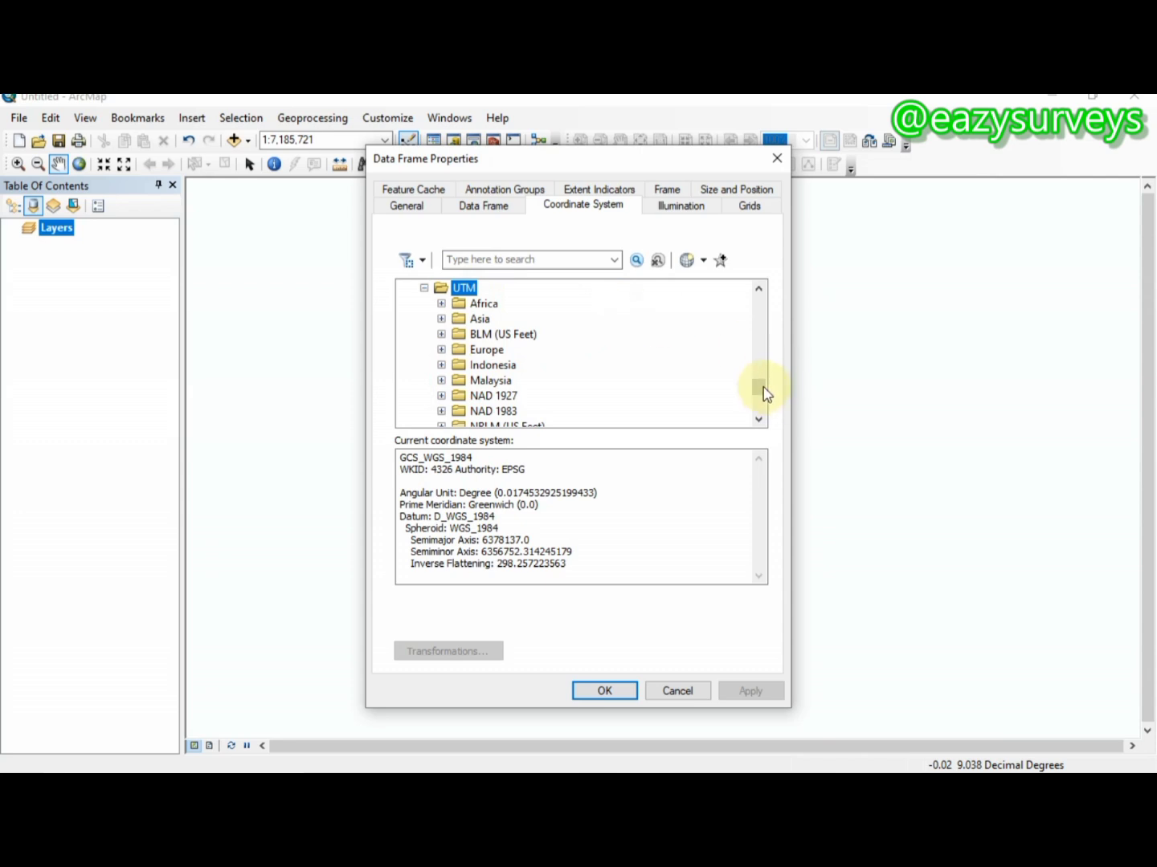
drag(763, 393, 759, 402)
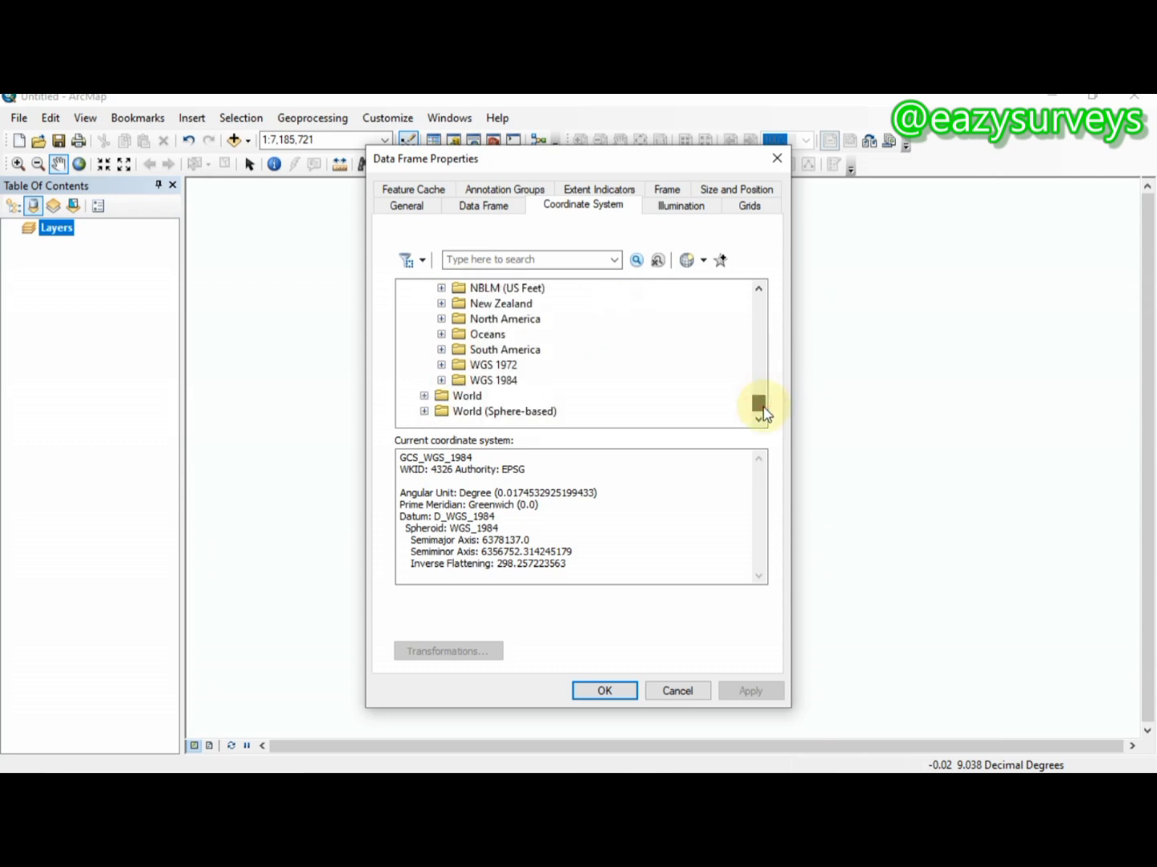
click(480, 382)
double_click(481, 383)
double_click(506, 396)
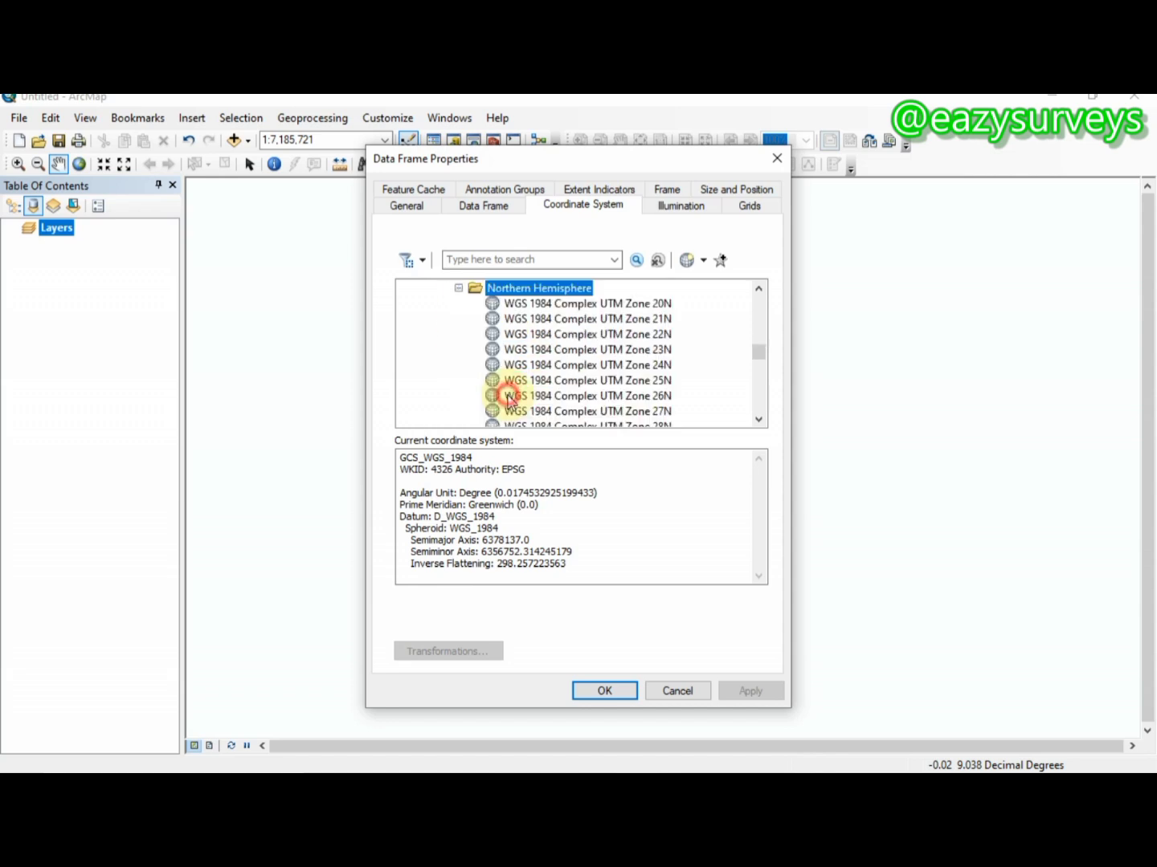
Set the data frame's coordinate system to WGS 1984 UTM Zone 31N and apply it
drag(756, 354, 778, 388)
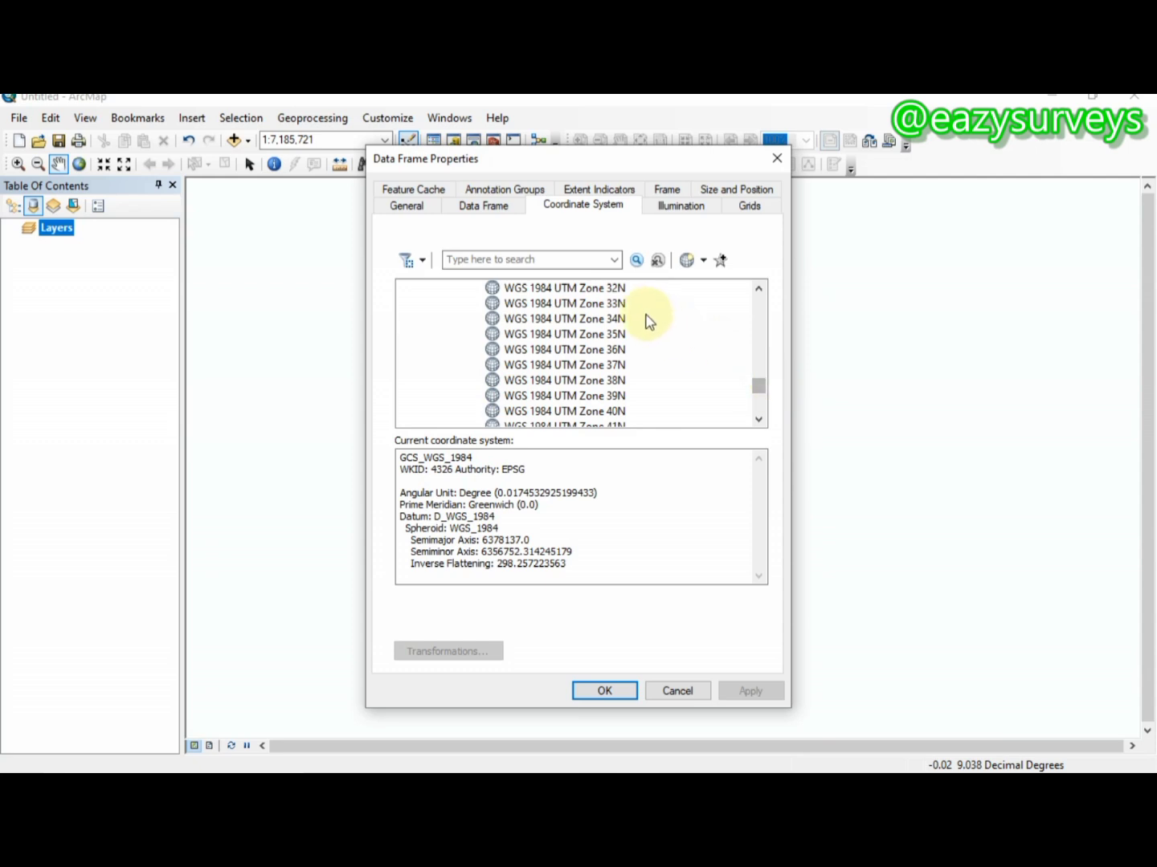
click(757, 292)
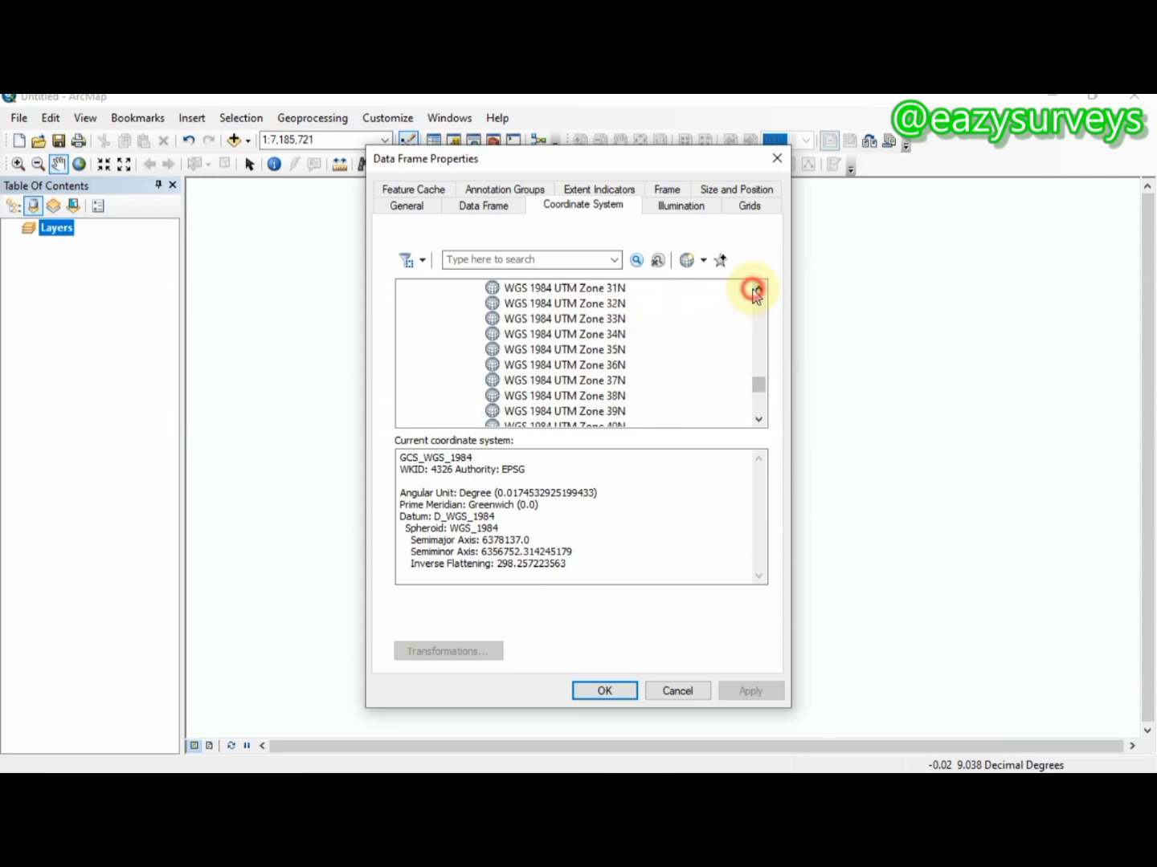
click(610, 293)
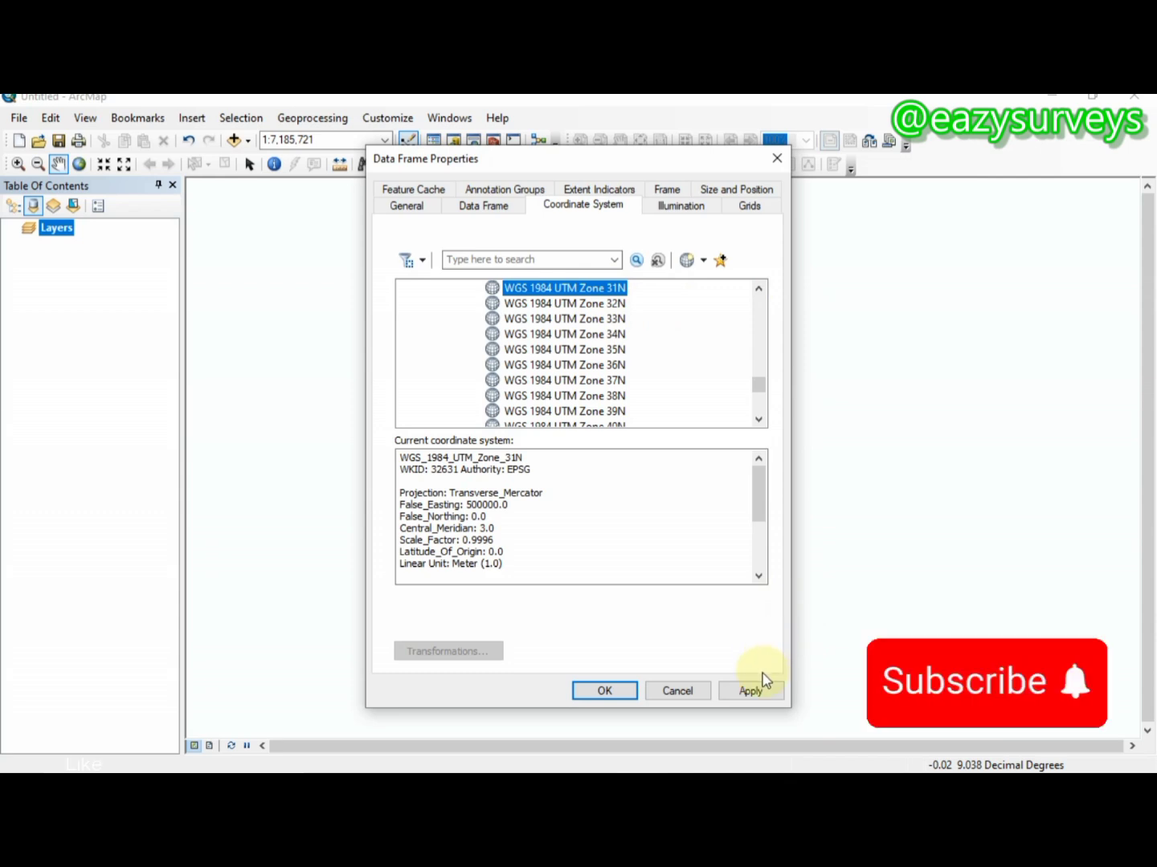
click(751, 692)
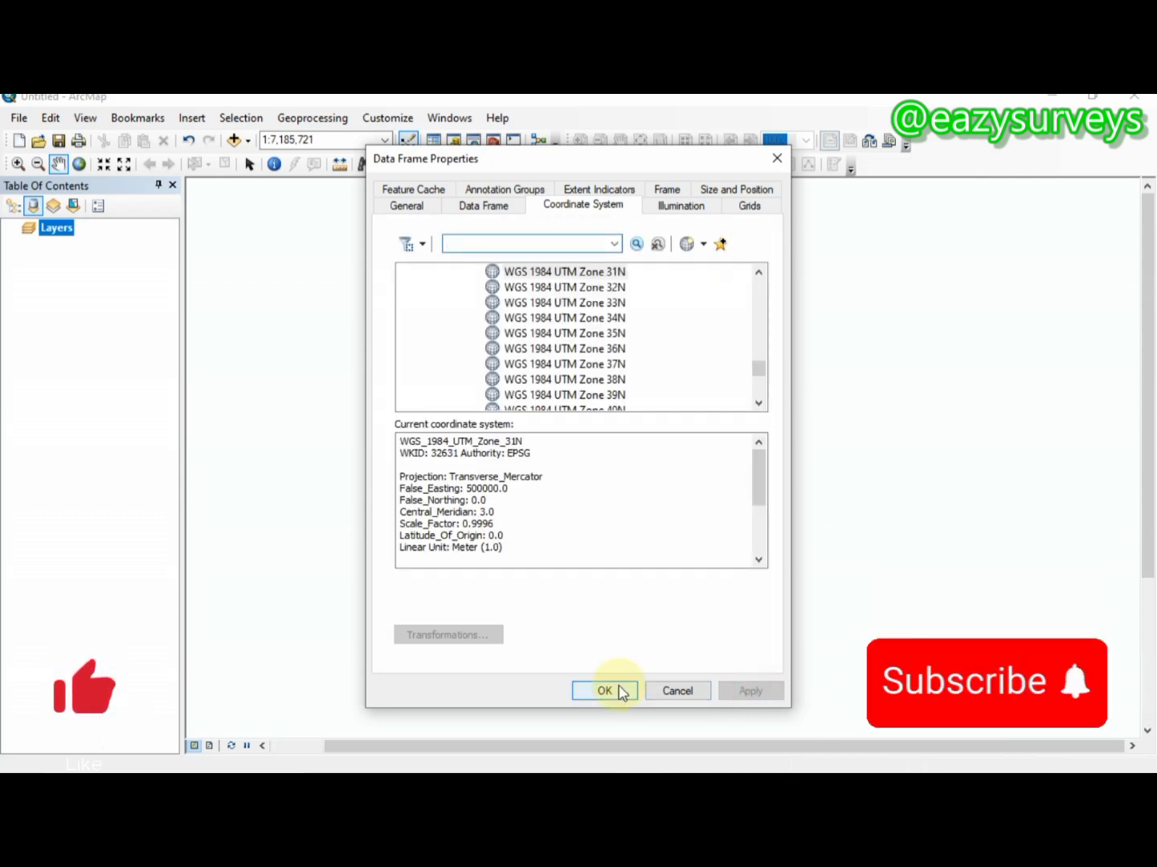
click(617, 689)
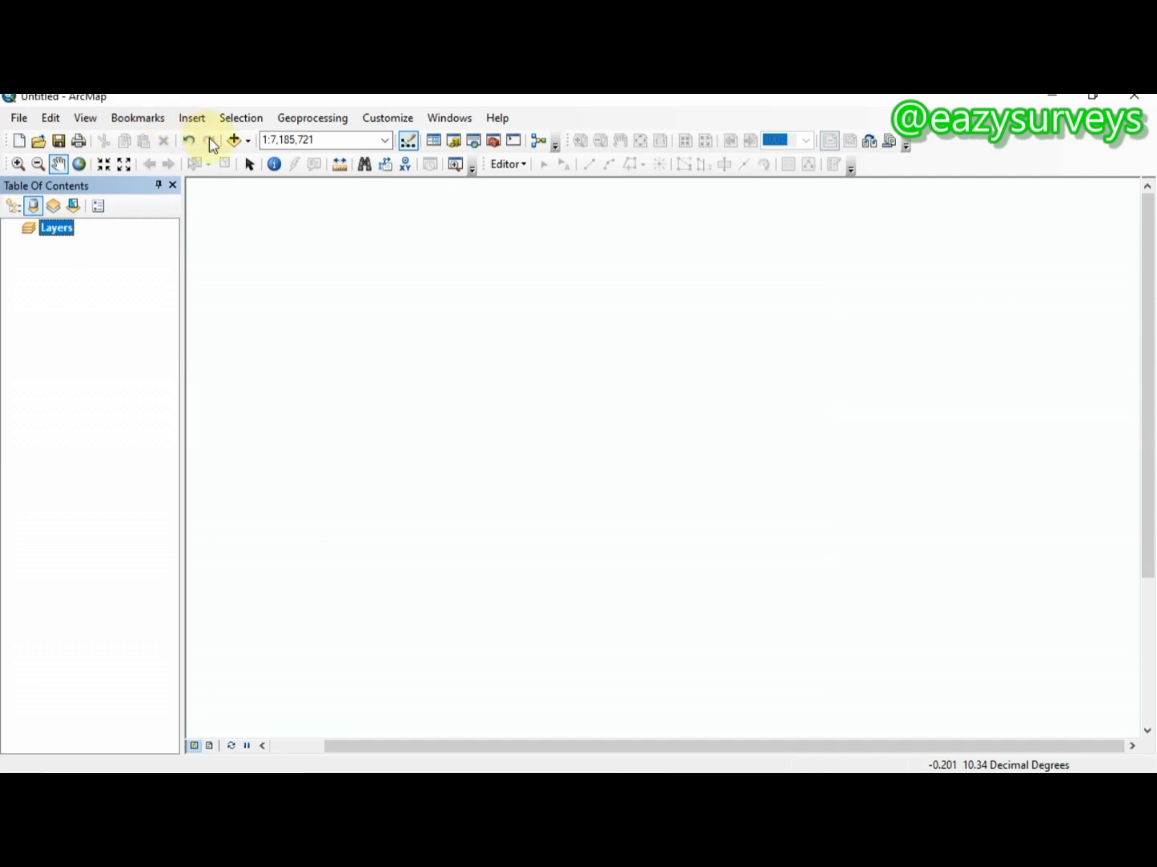
Add the NGA_adm1.shp state boundary shapefile from the NGA_adm folder to the map
click(233, 141)
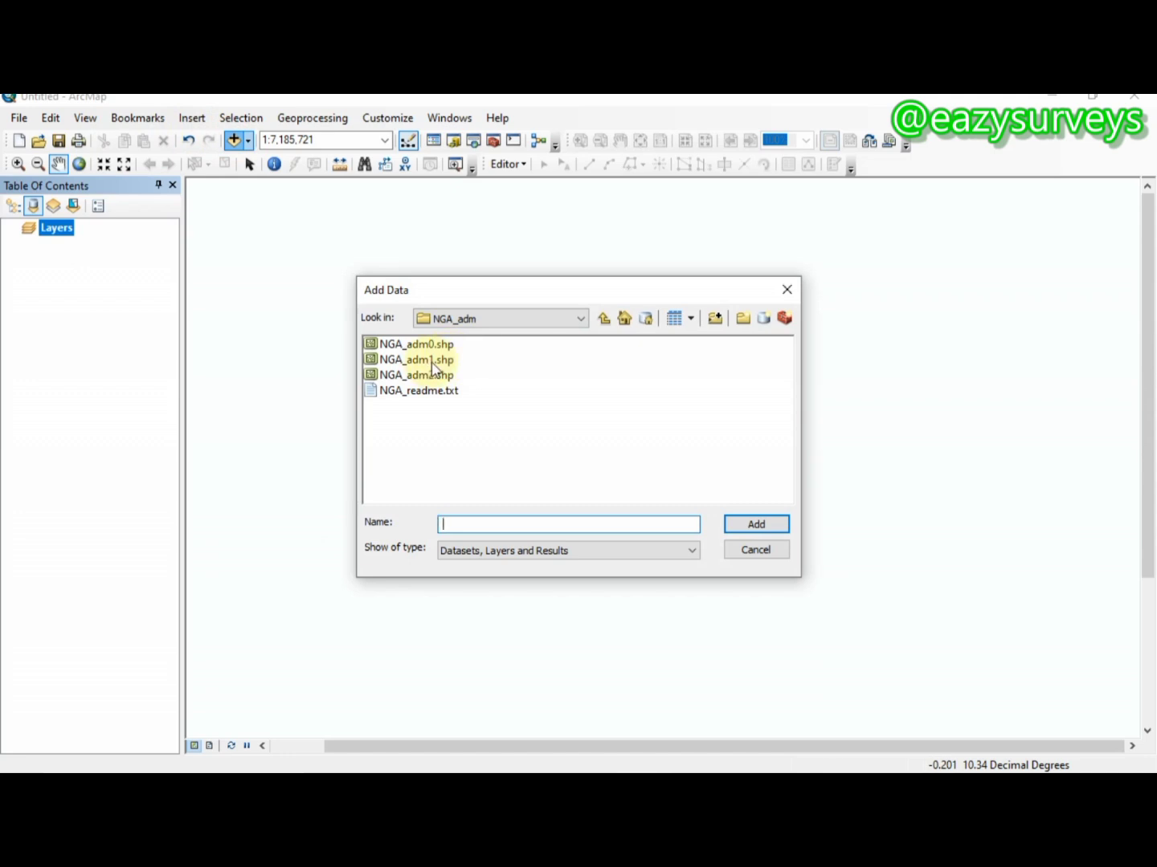
click(432, 361)
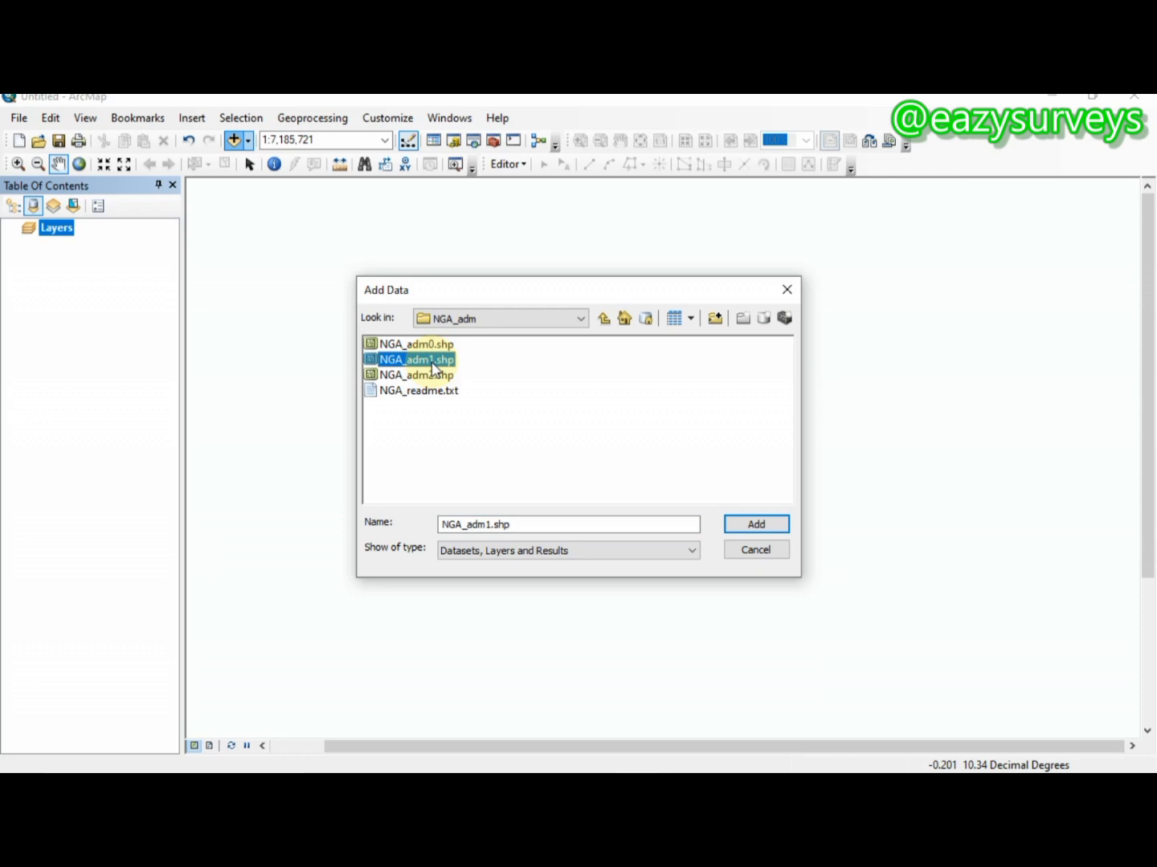
click(762, 525)
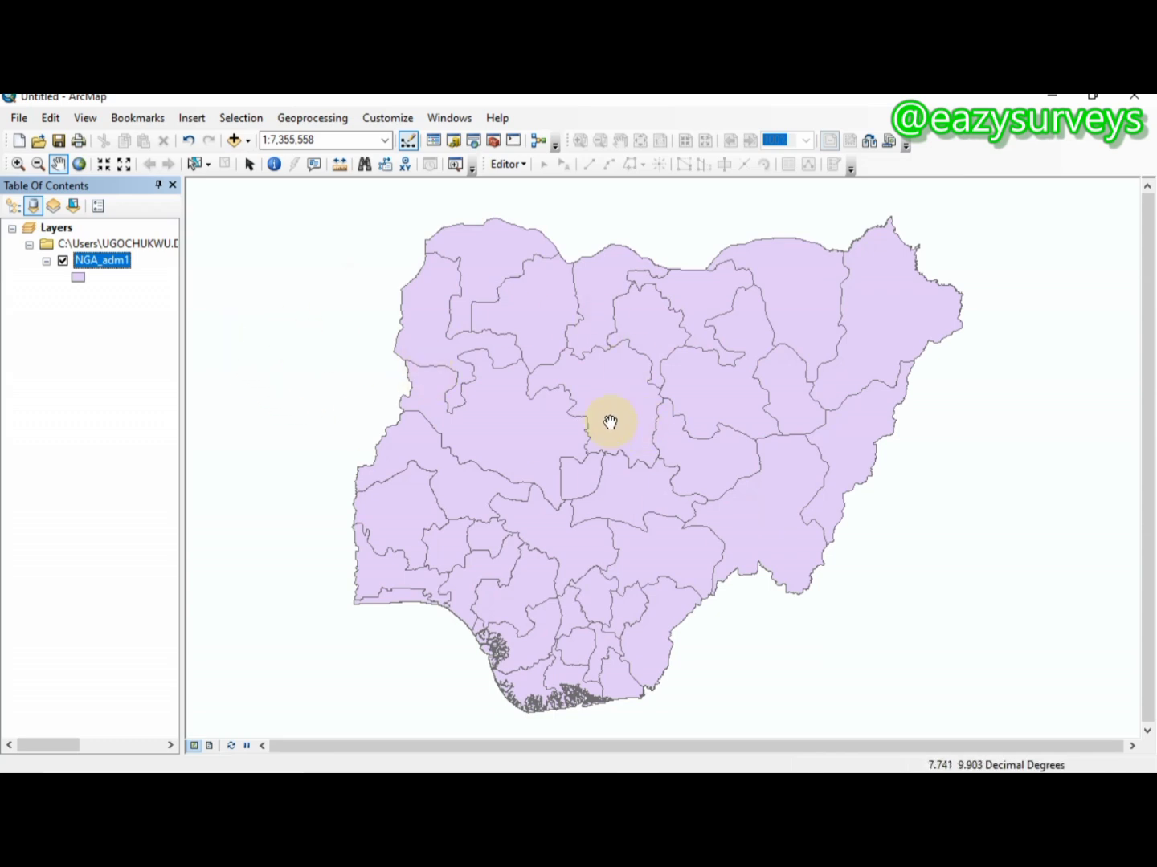
Change the NGA_adm1 layer's symbol to Hollow so the states are drawn as outlines only
click(78, 279)
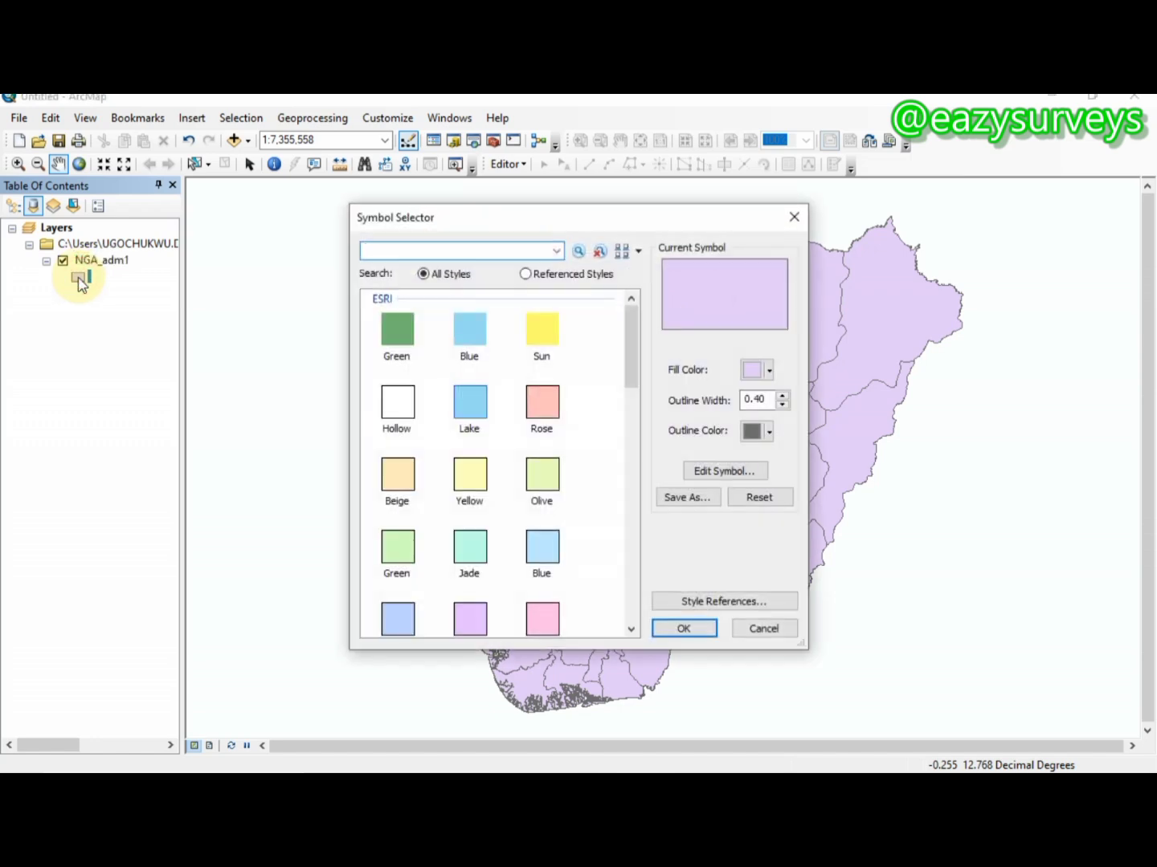
click(396, 403)
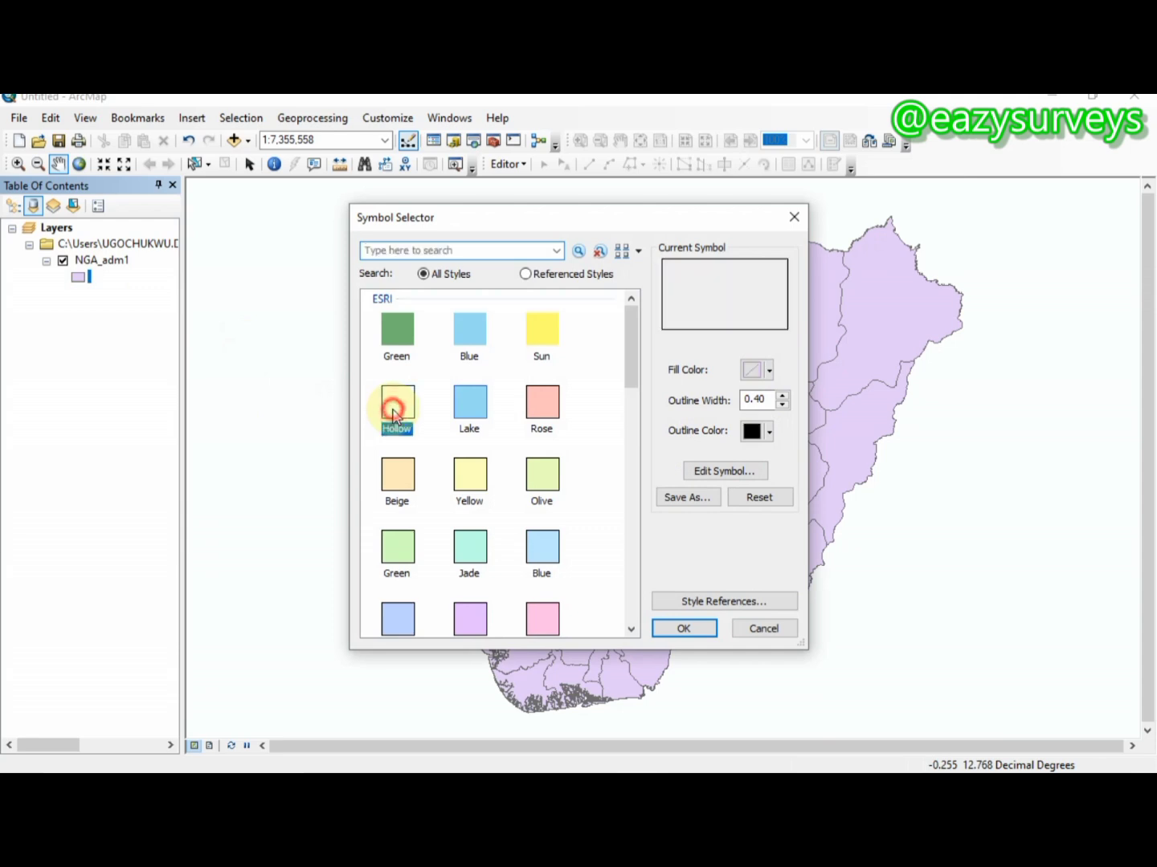
click(781, 395)
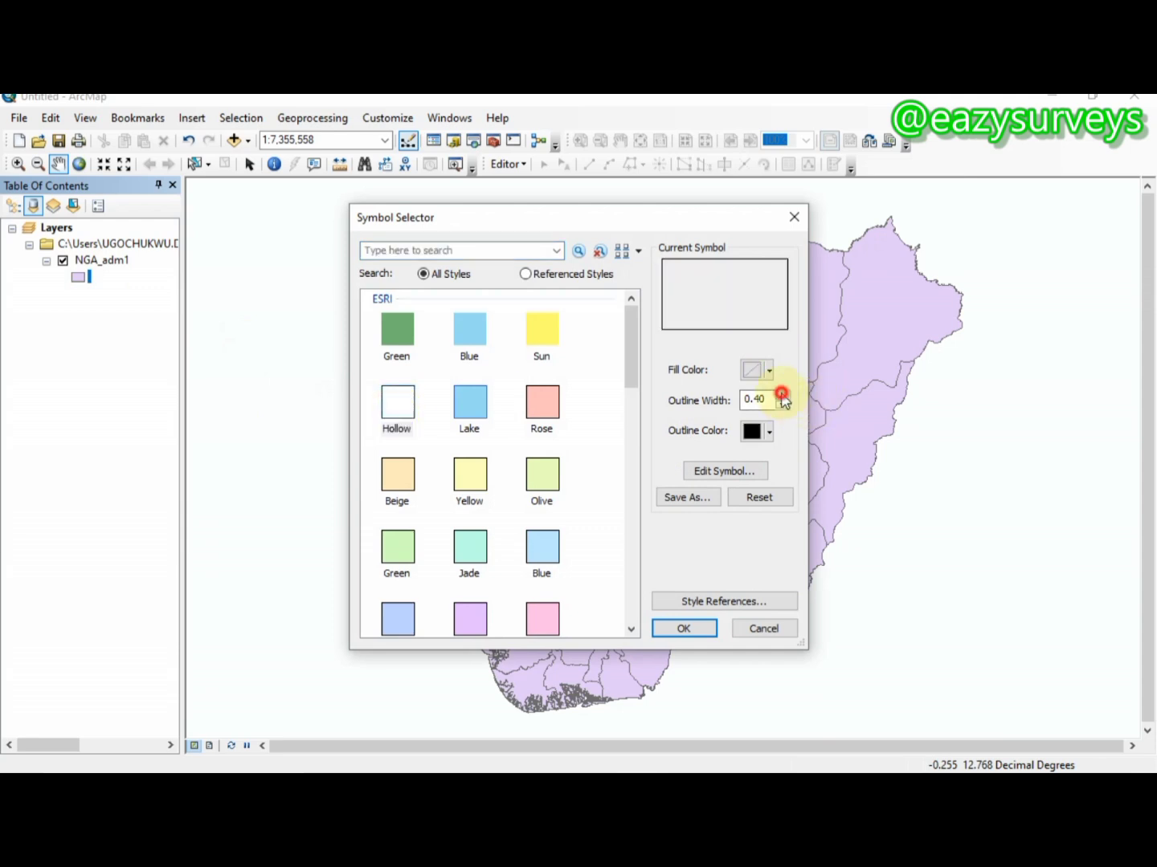
click(678, 633)
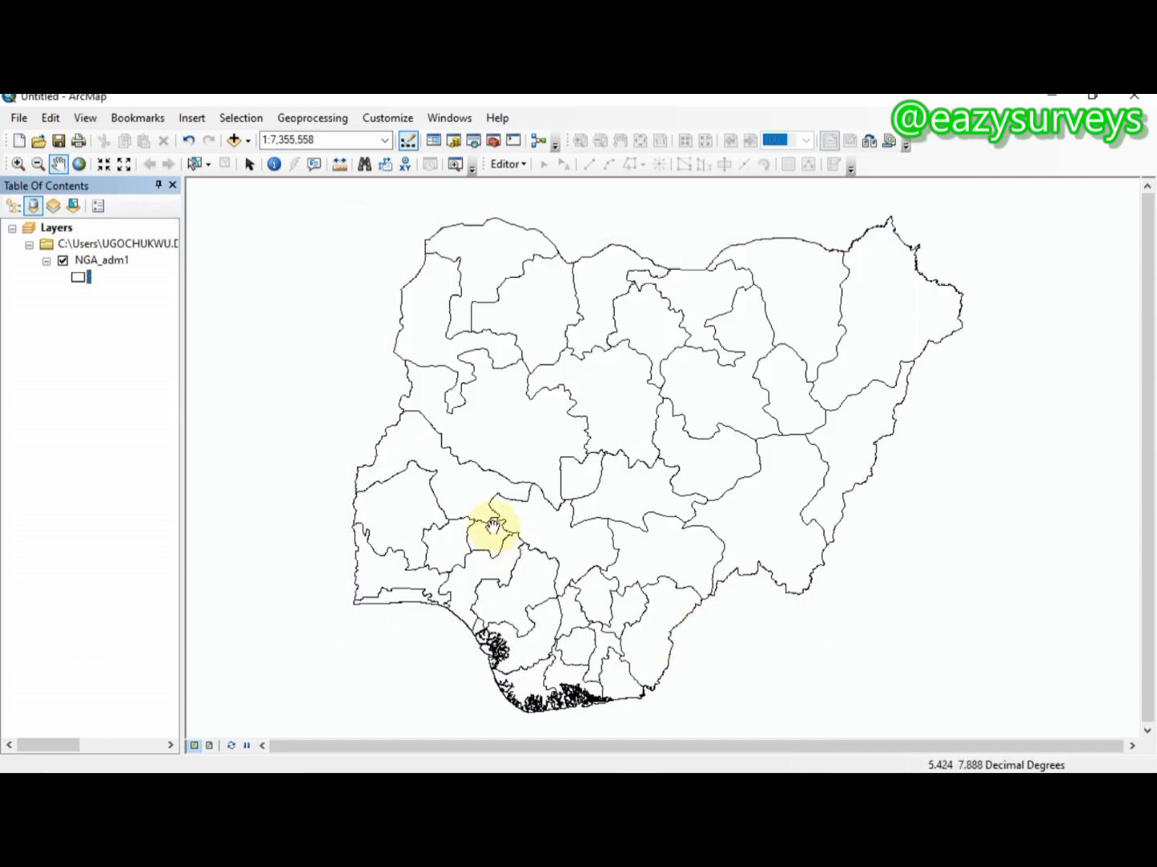
Add the POPULATION DATA.csv table, located one folder above NGA_adm, to the map
click(234, 142)
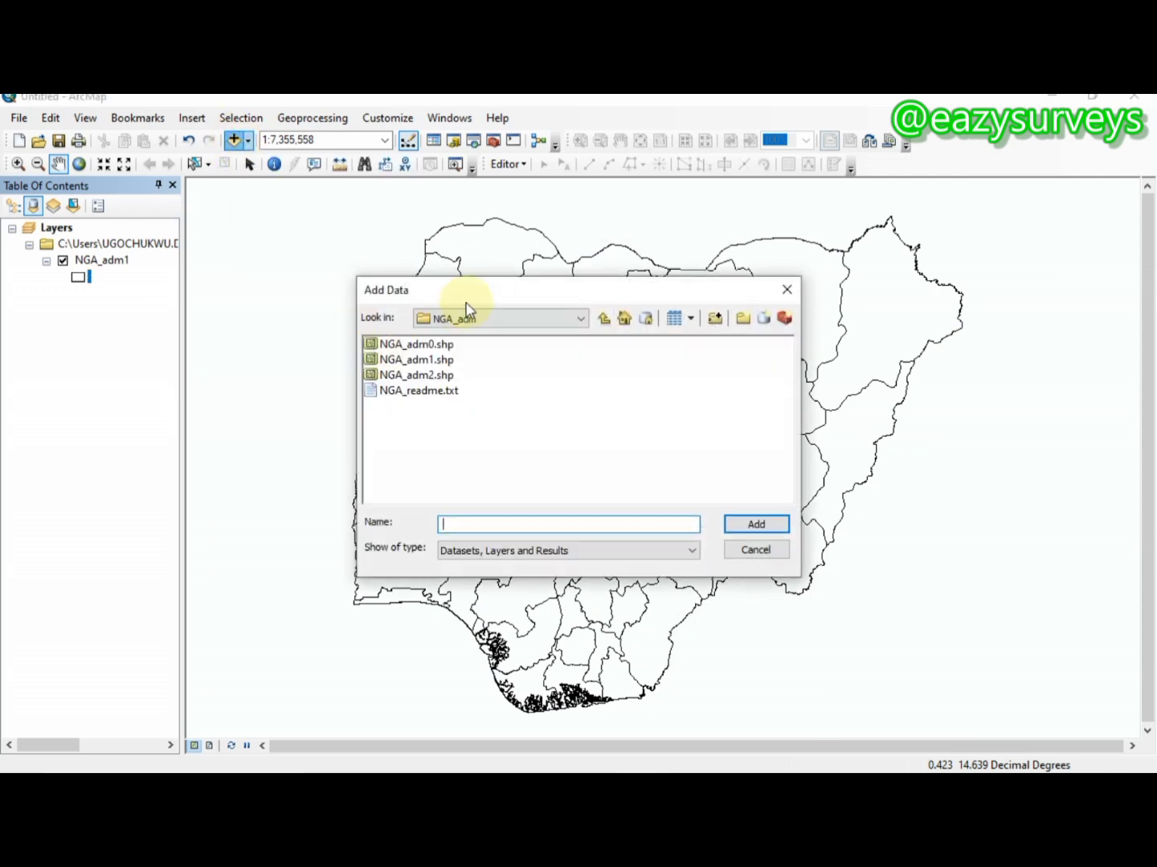
click(605, 320)
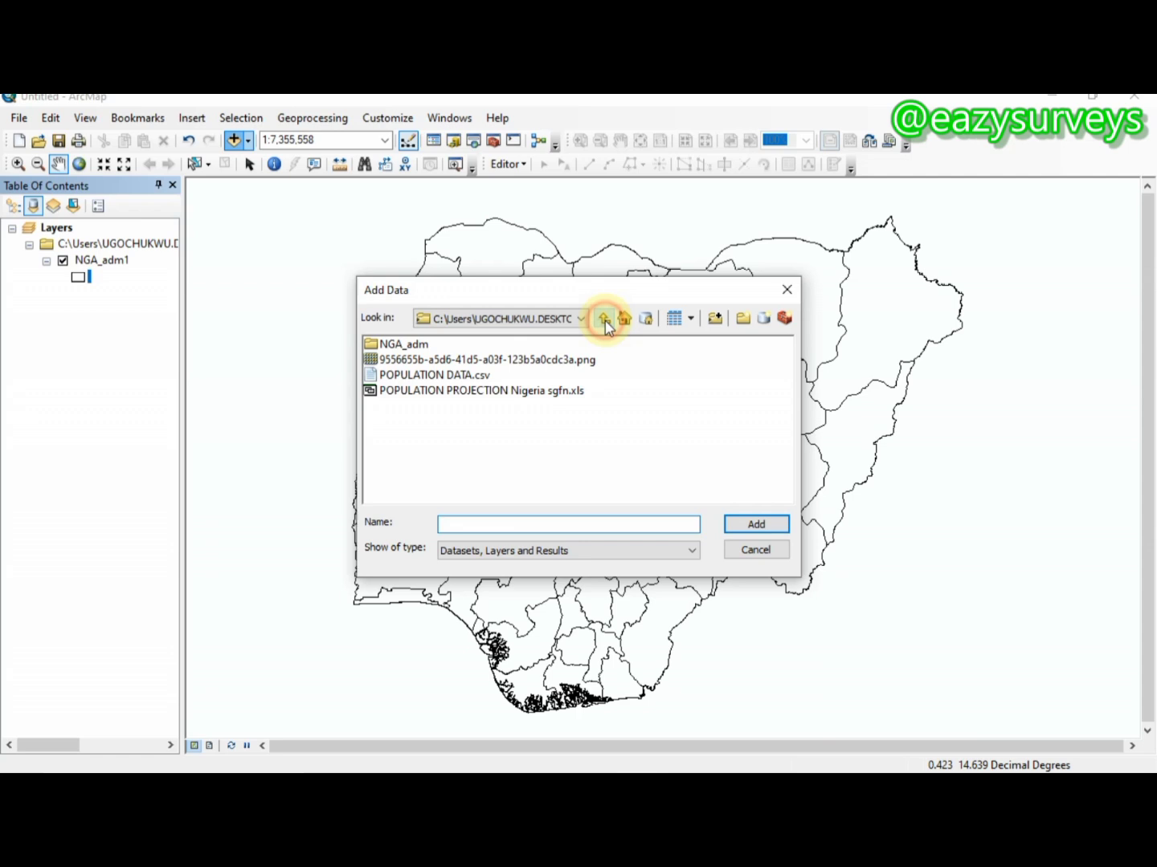
click(471, 380)
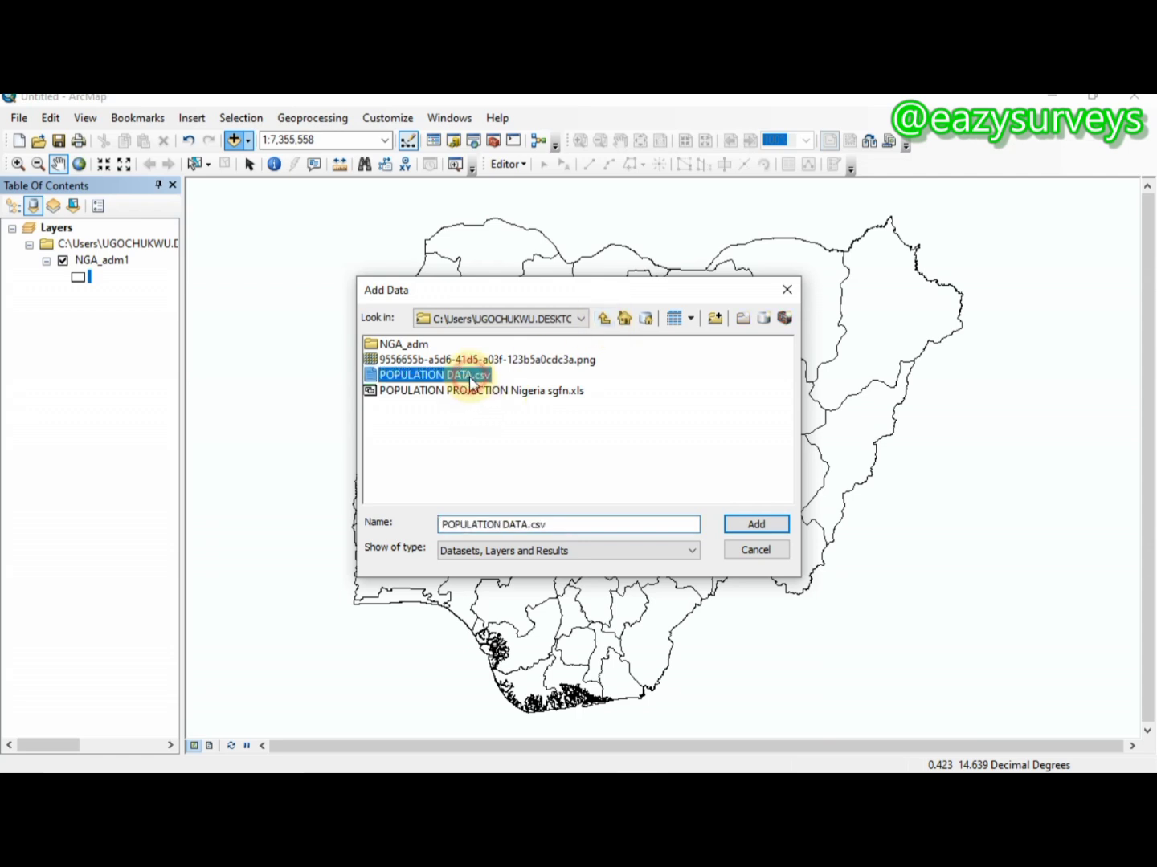
click(756, 524)
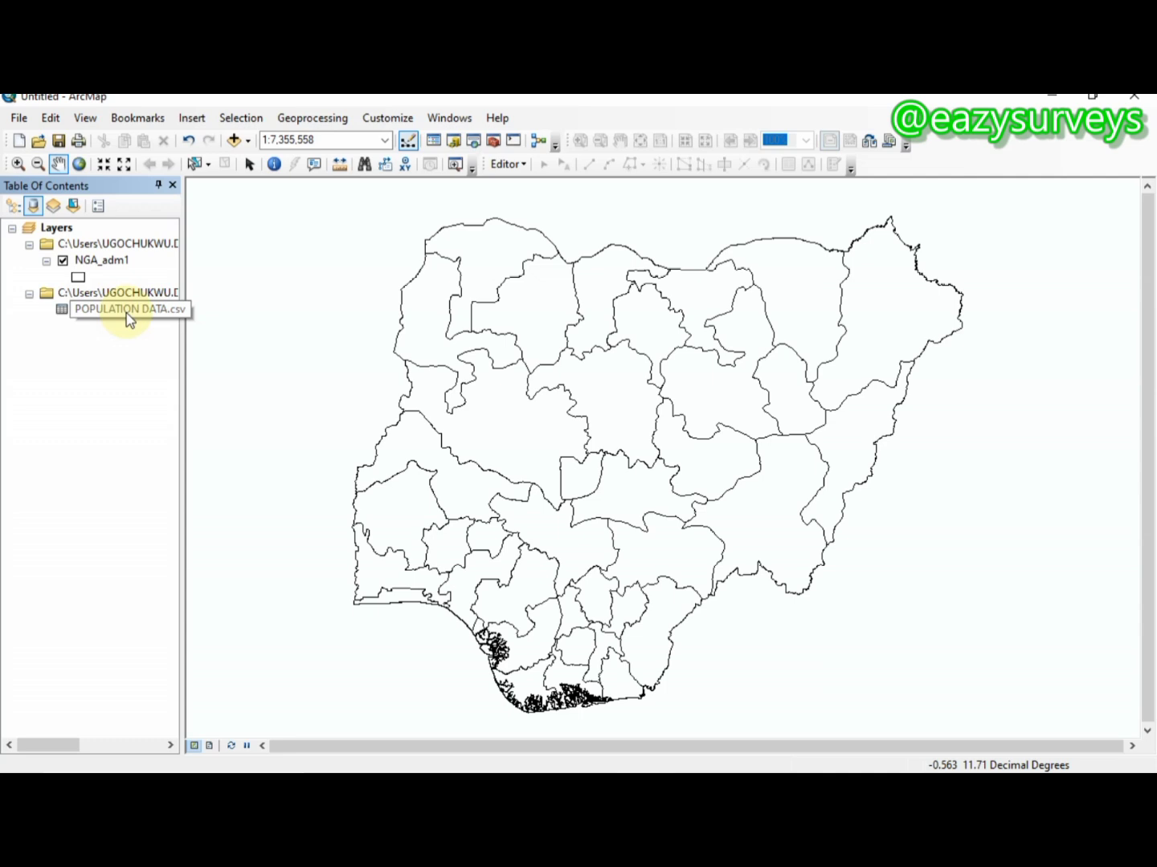
Join POPULATION DATA.csv to the NGA_adm1 layer using the FID field in both tables, keeping all records
click(98, 262)
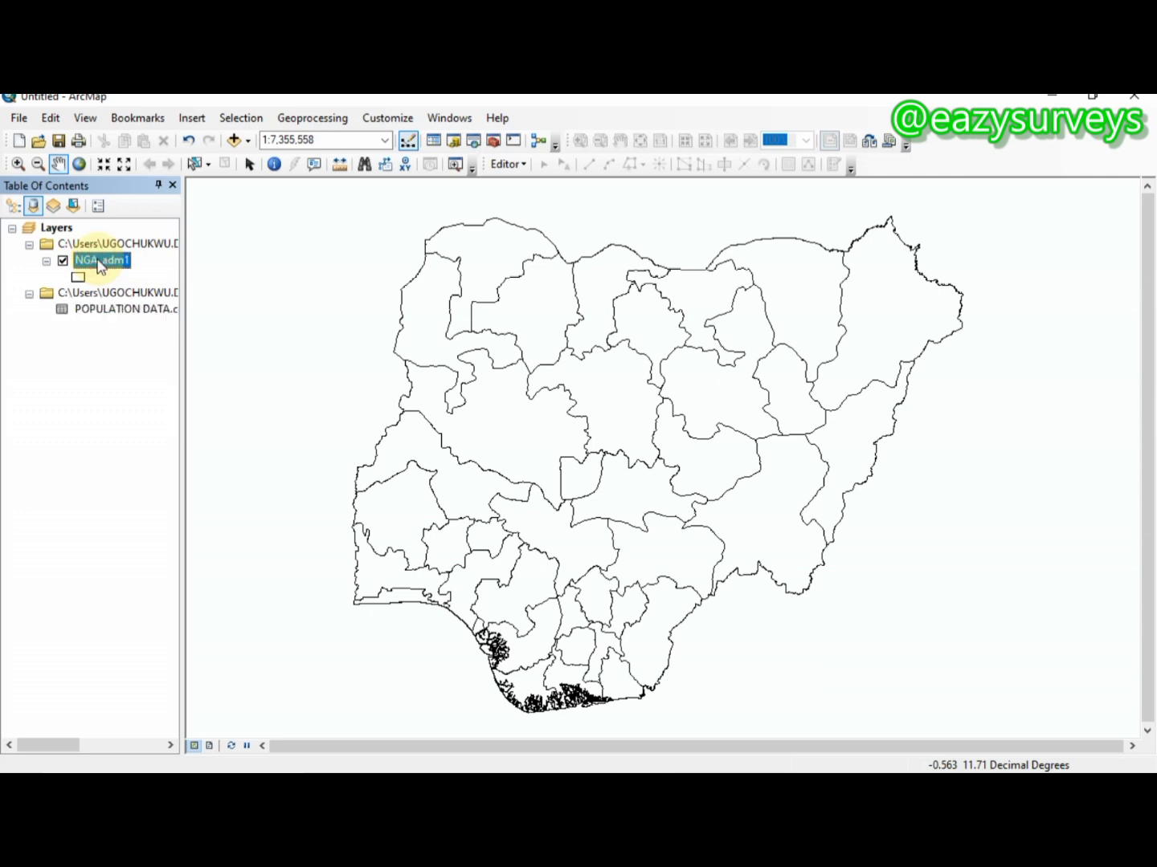
right_click(100, 268)
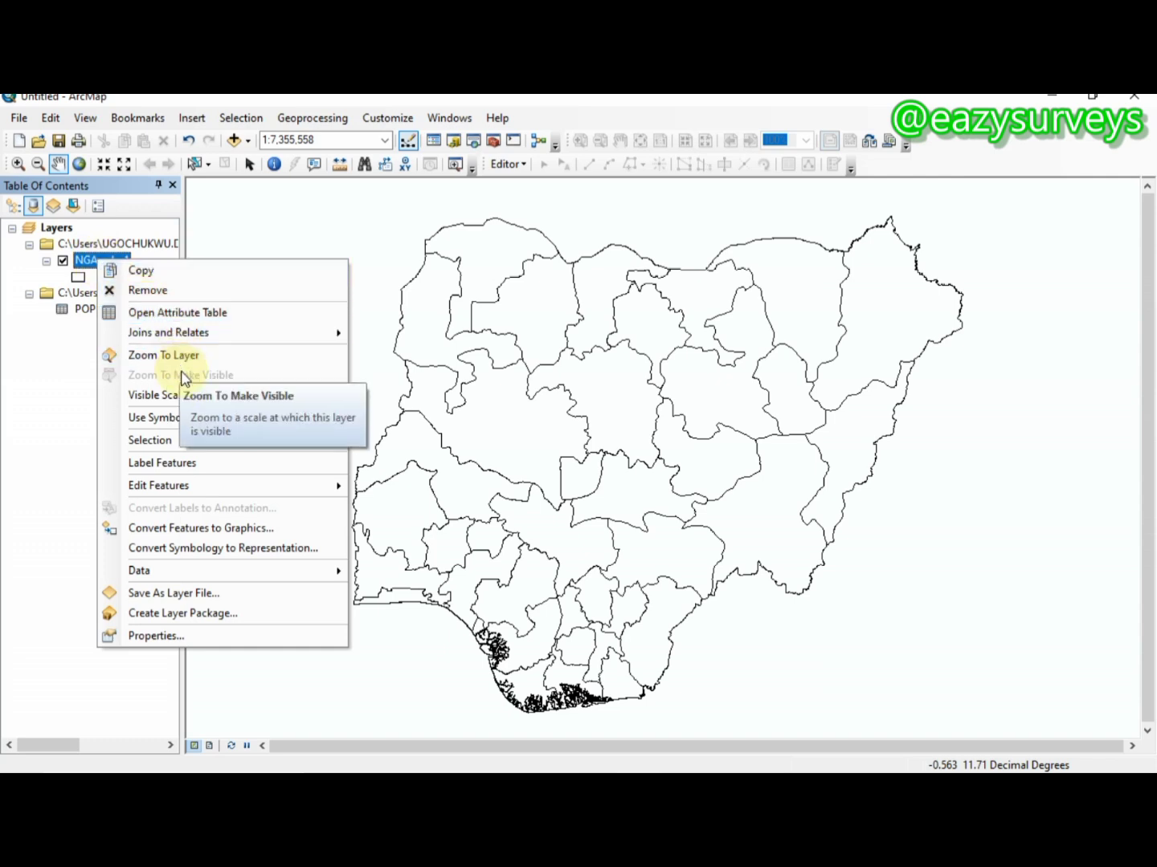
mouse_move(218, 338)
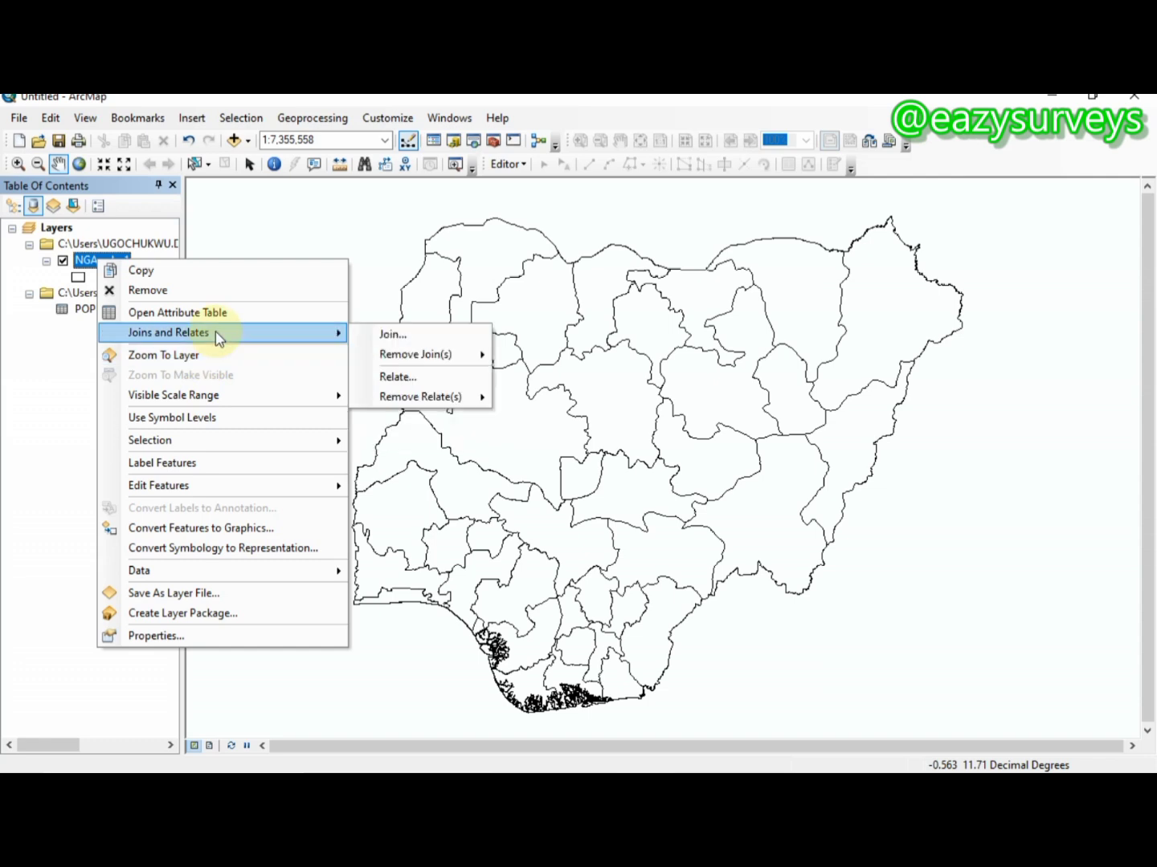
click(376, 338)
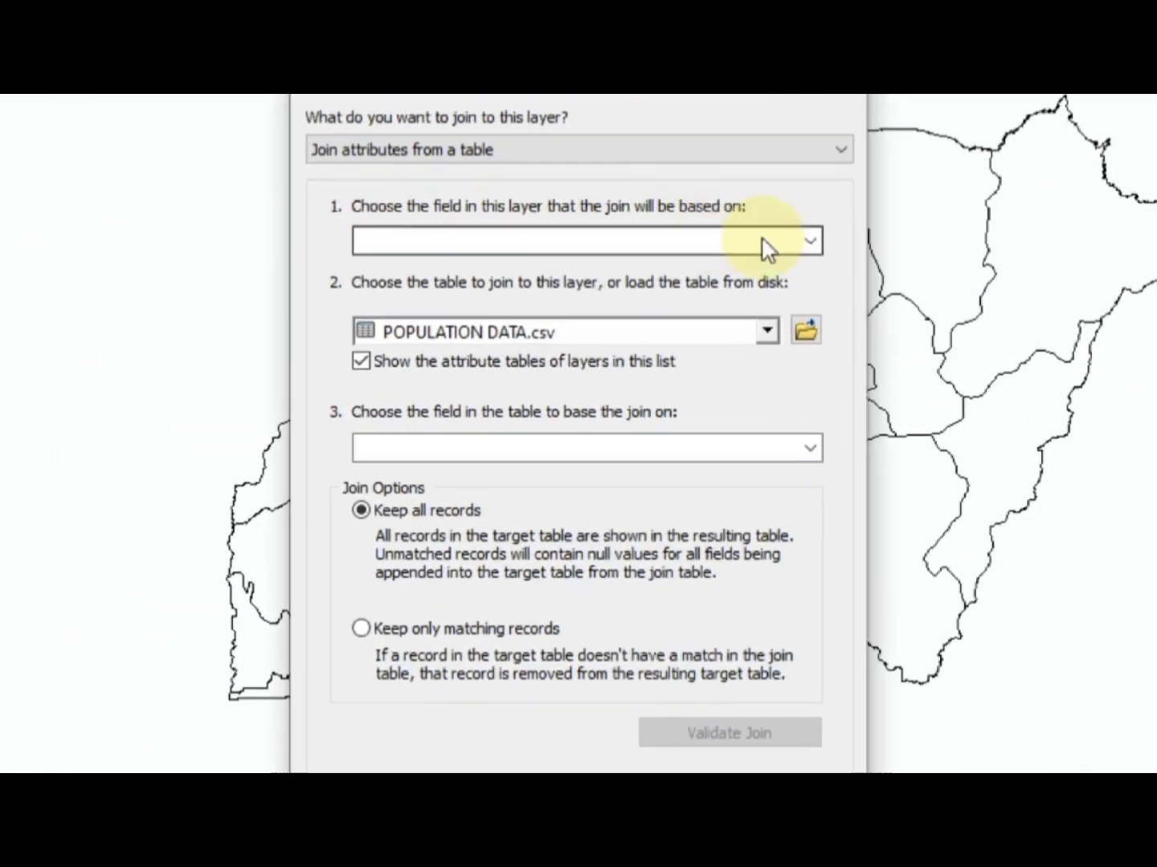
click(784, 259)
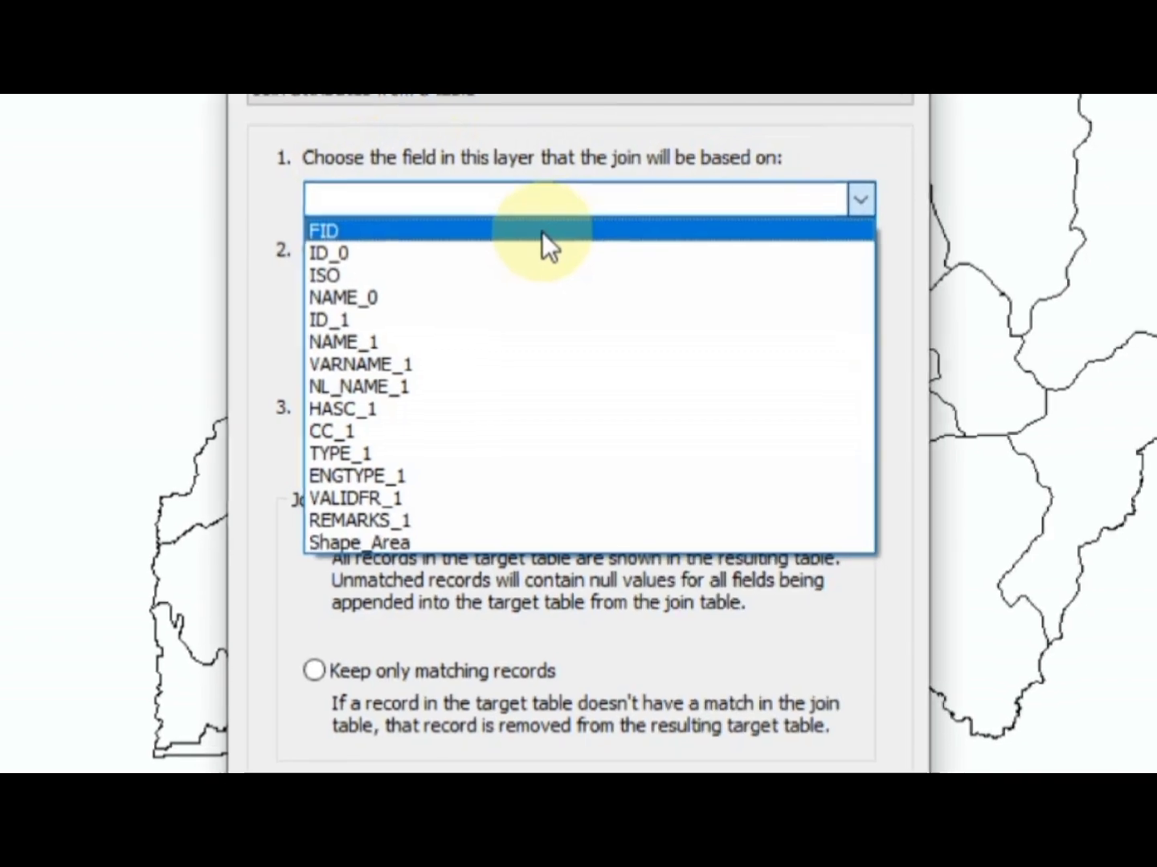
click(542, 235)
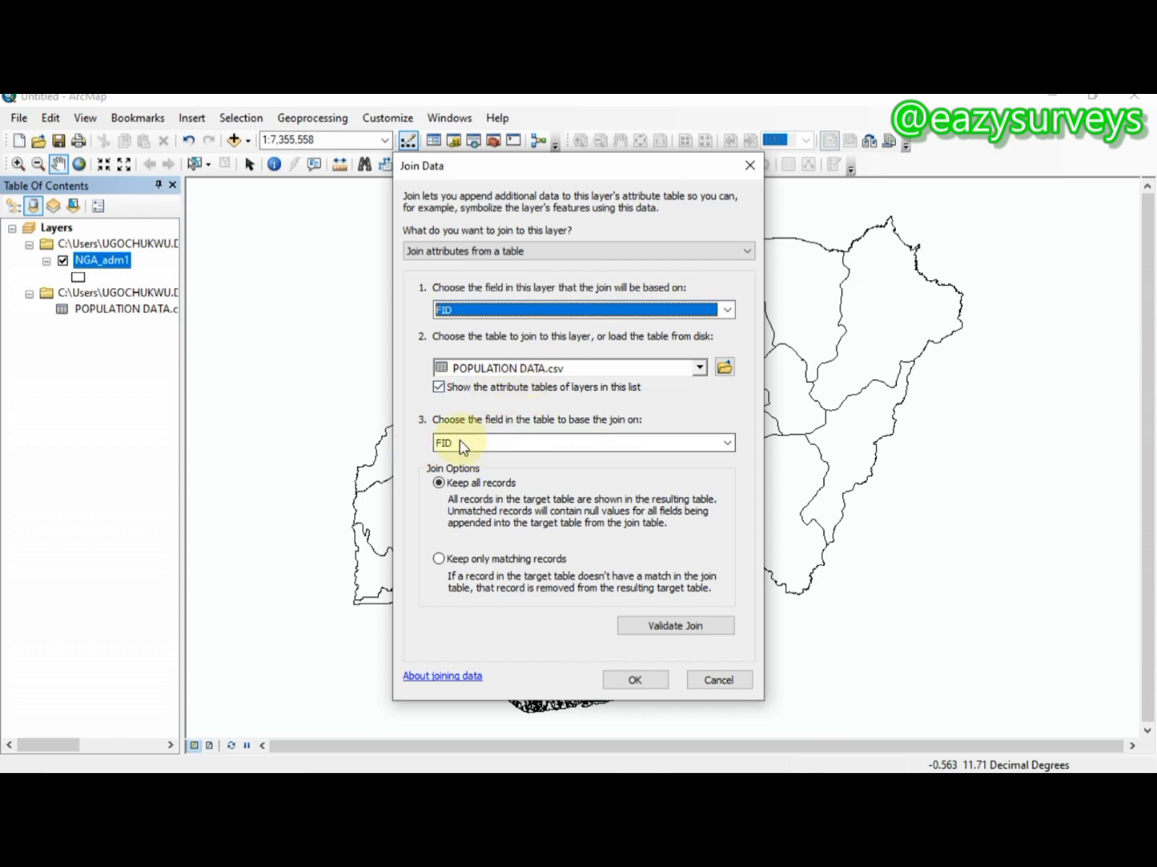
click(633, 680)
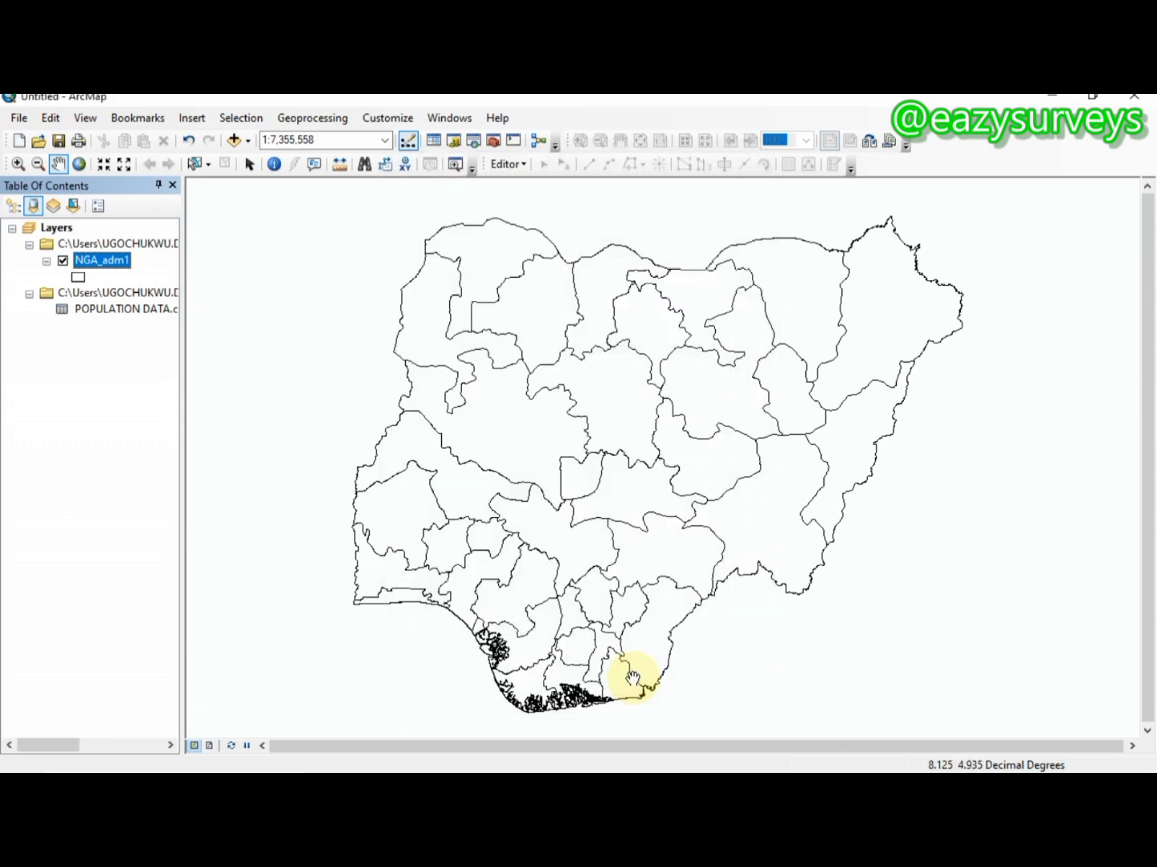
Examine the joined STATE and POPULATION(2016) columns in the NGA_adm1 attribute table, and close the table
right_click(97, 263)
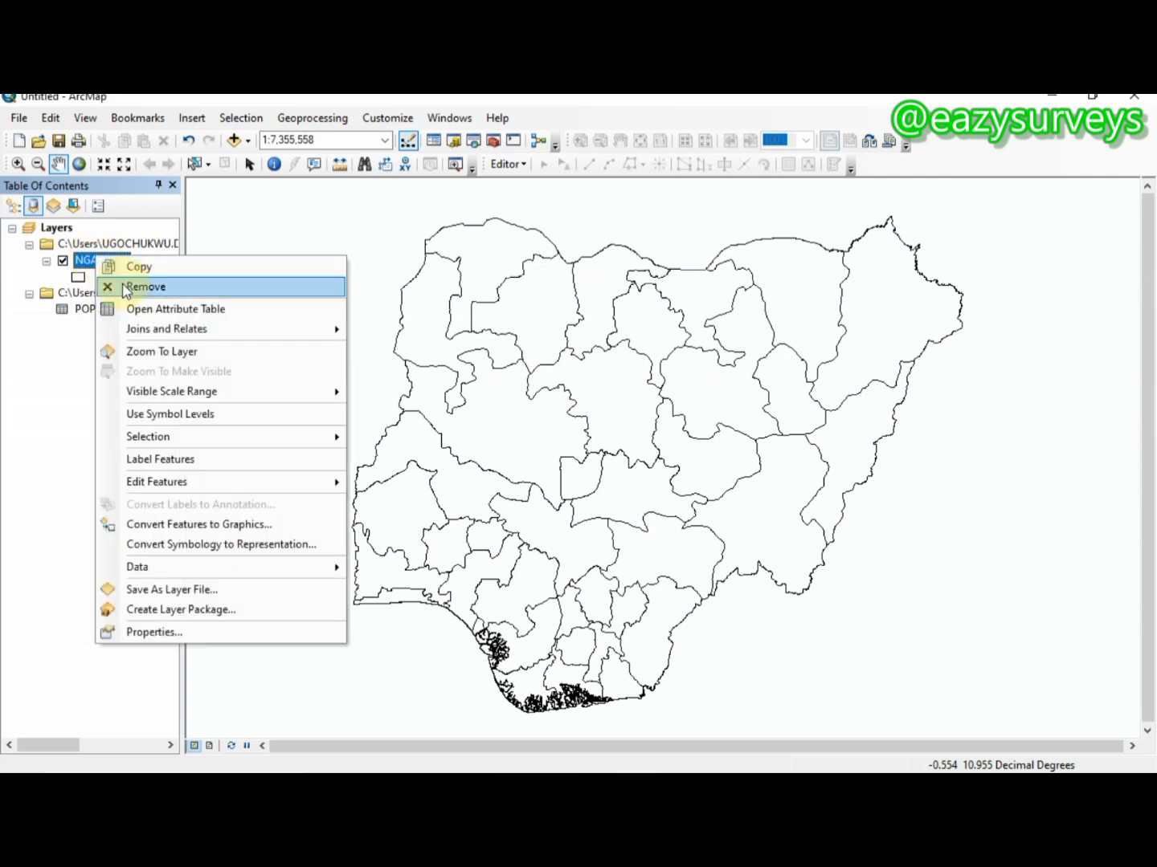
click(158, 312)
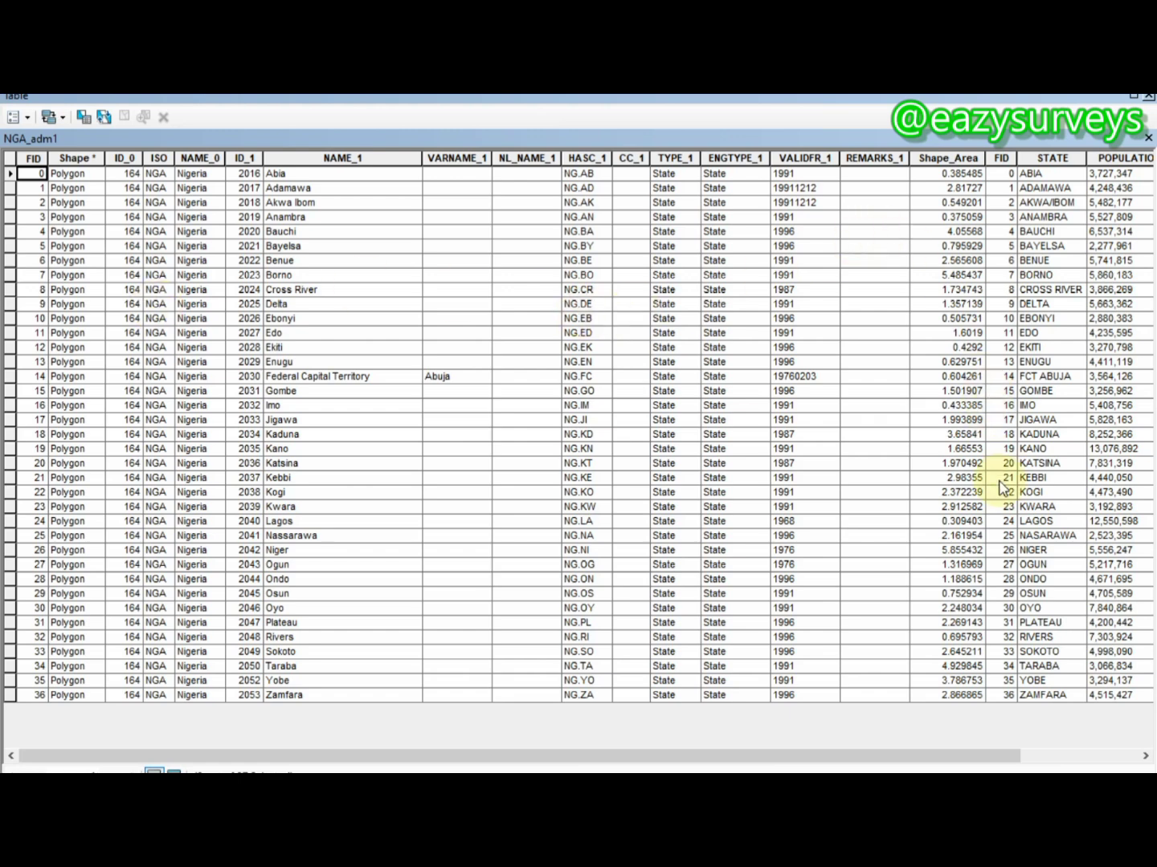
drag(998, 756, 1072, 756)
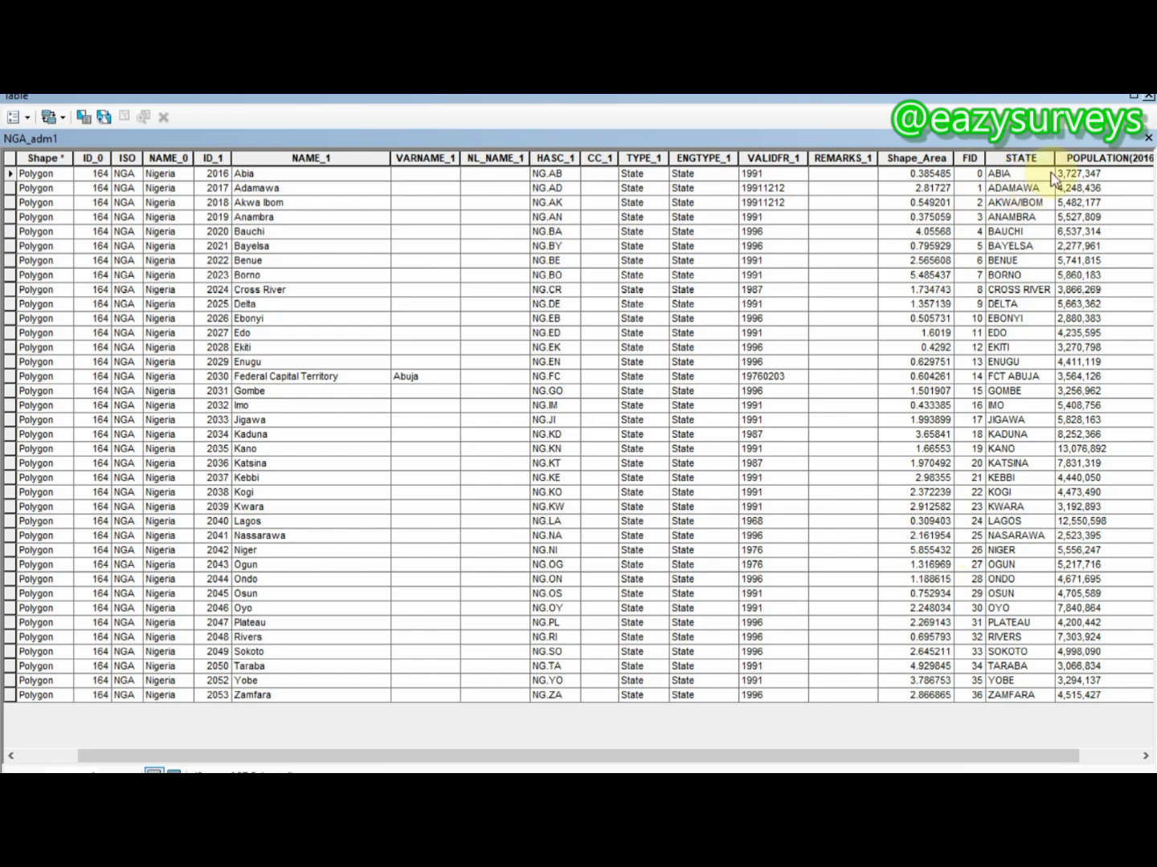
scroll(1092, 305, right, 1)
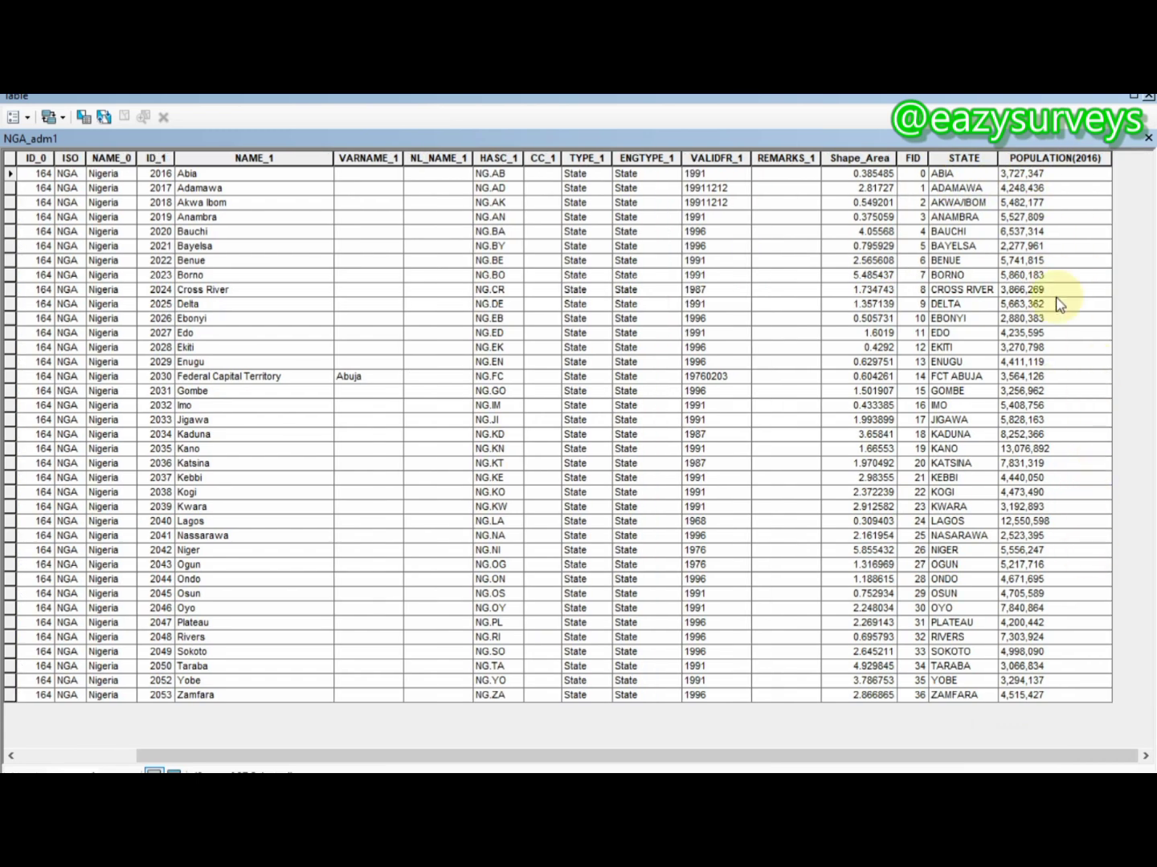
scroll(1059, 306, left, 2)
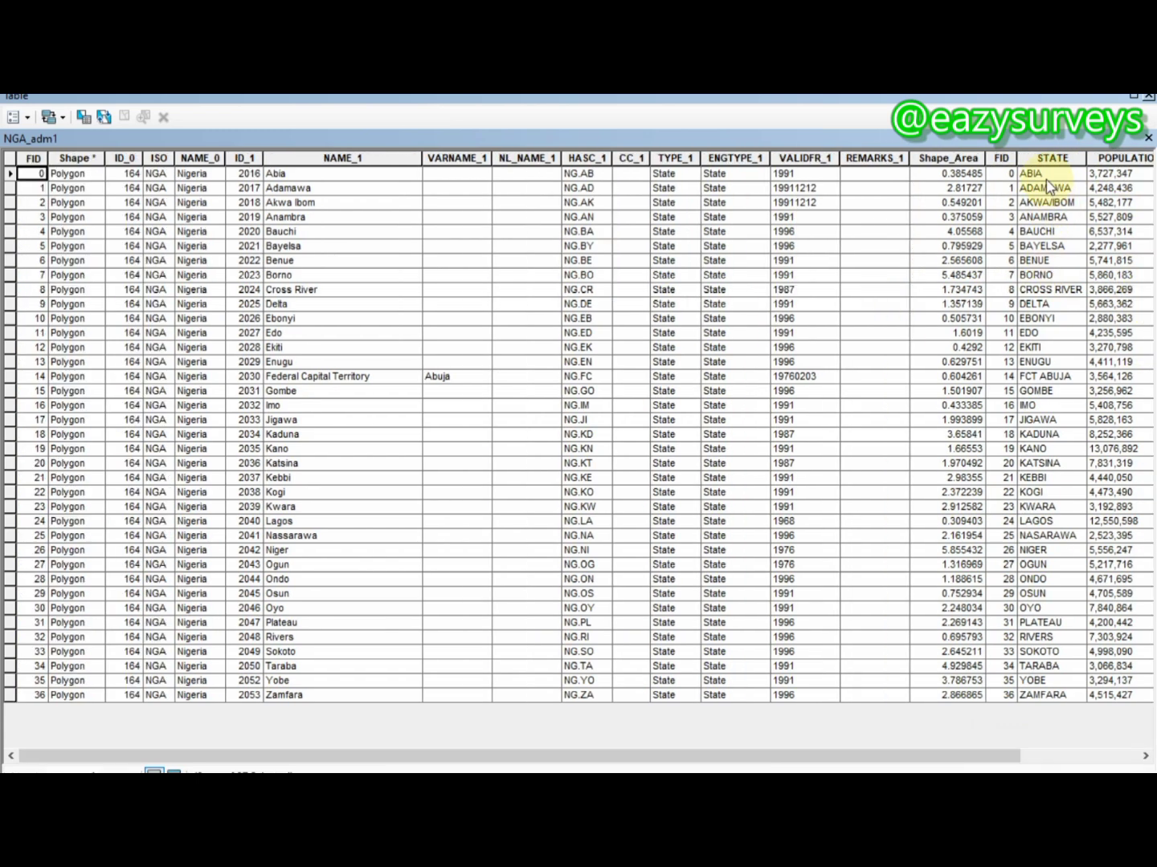
click(1135, 756)
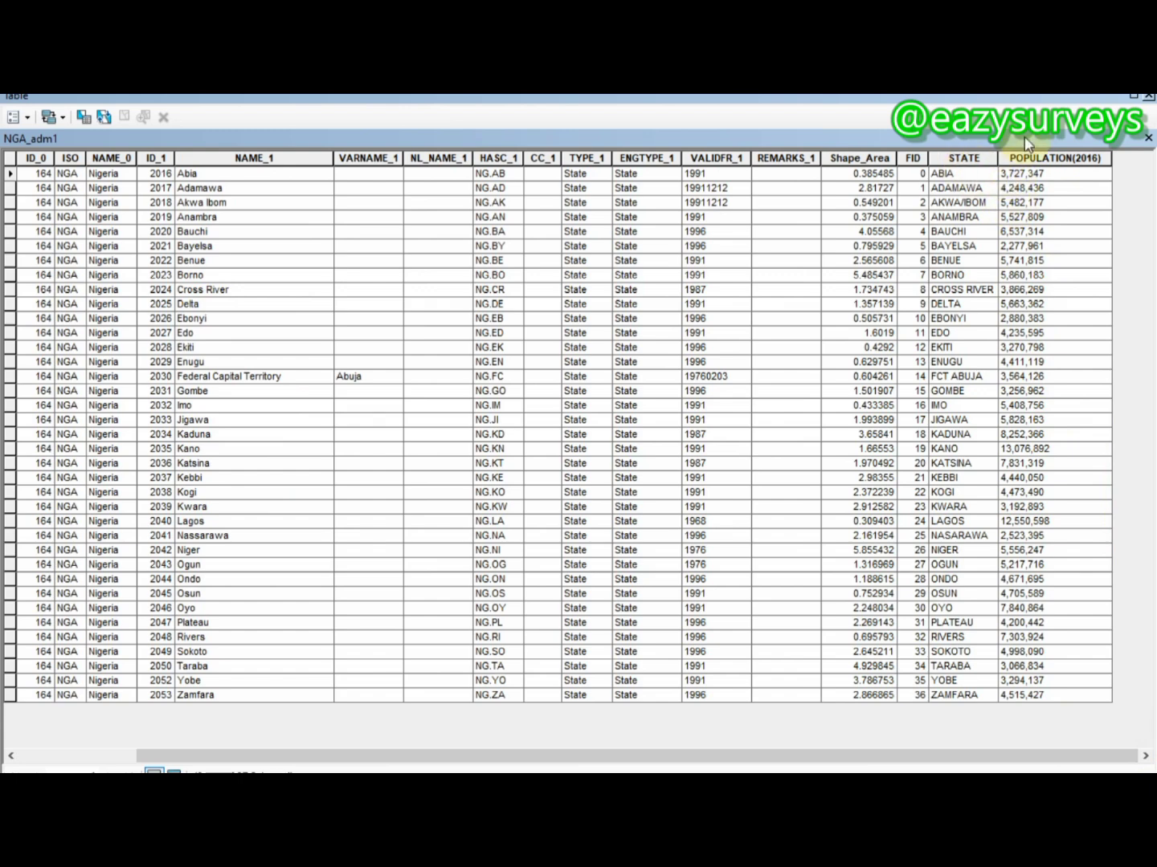
click(1148, 97)
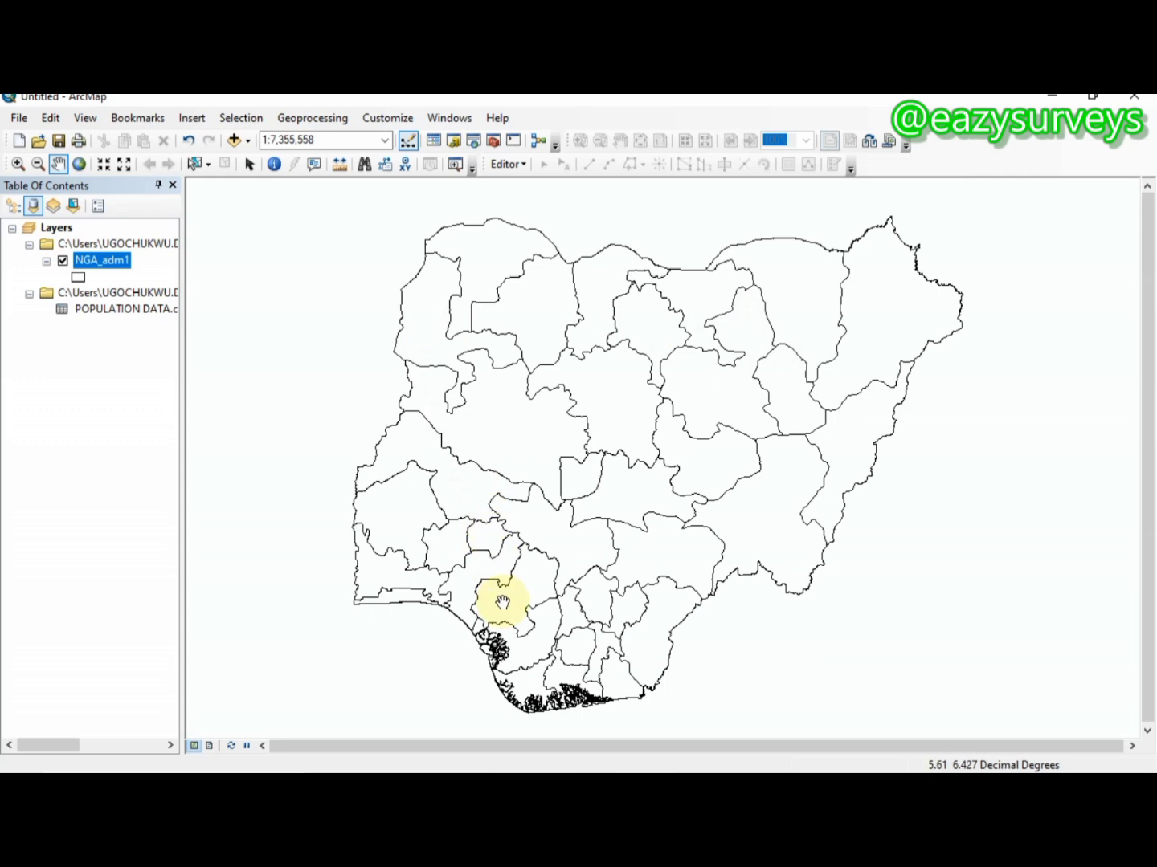
Reopen the NGA_adm1 attribute table and add a Float field named NEW_AREA with default precision and scale
right_click(94, 266)
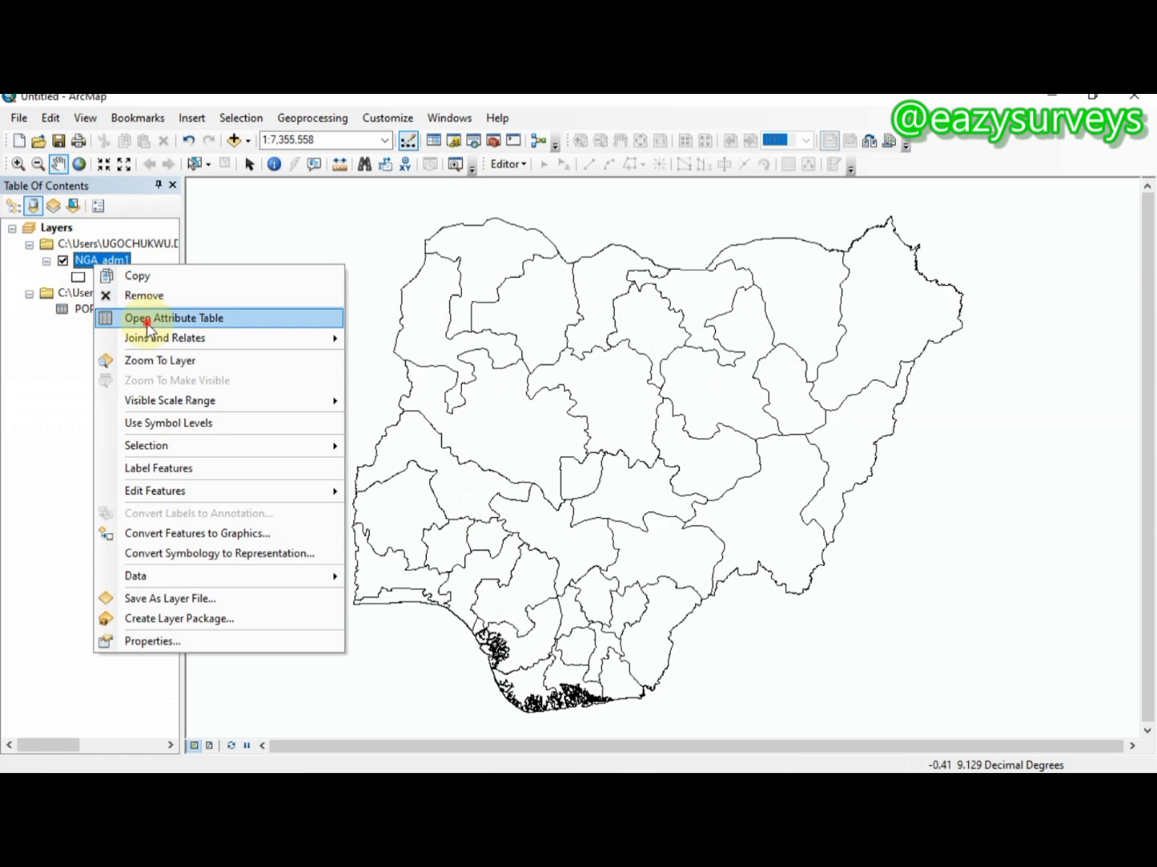
click(147, 319)
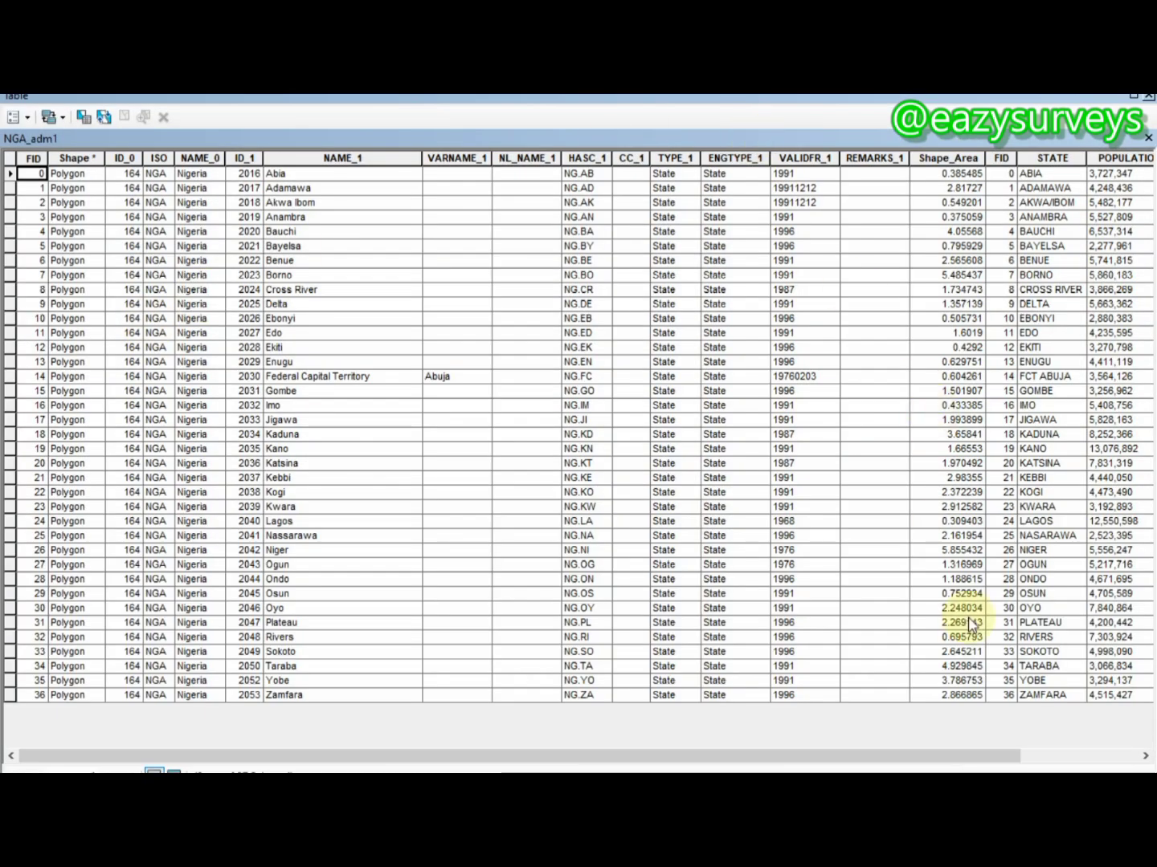
click(1144, 757)
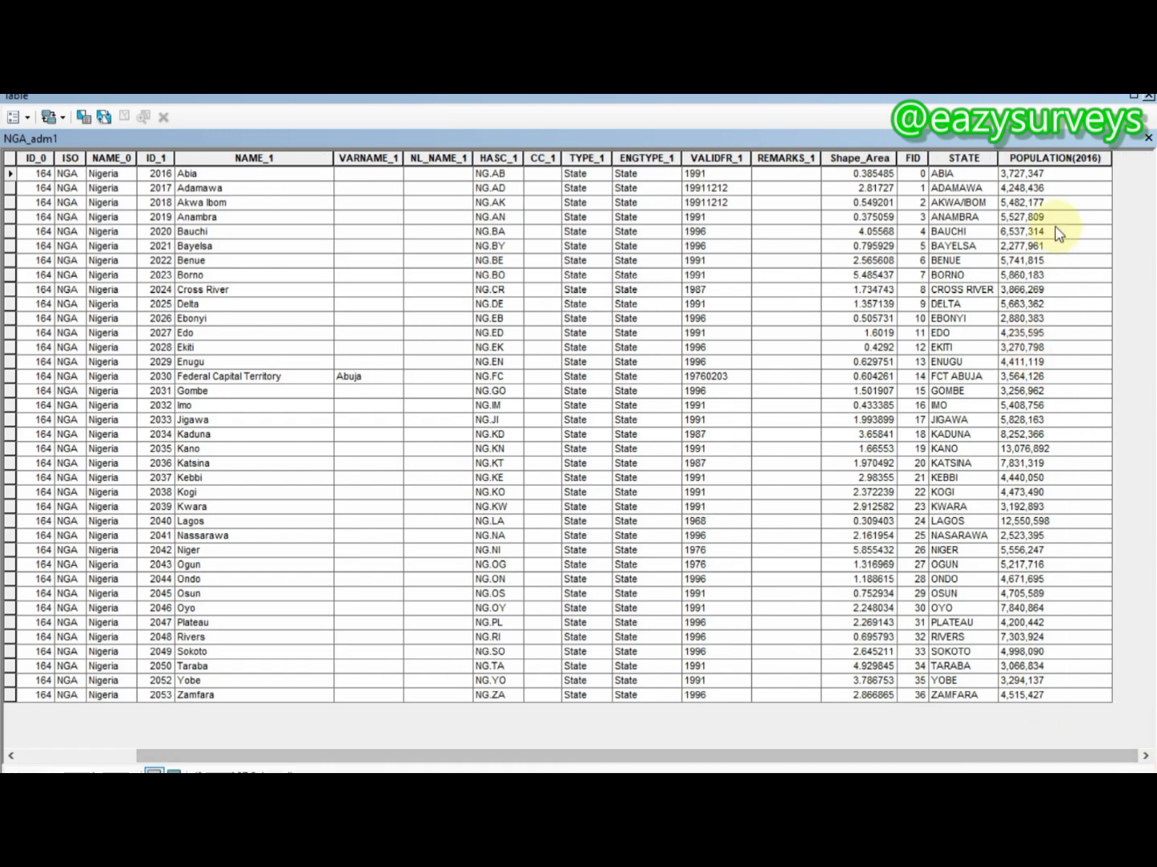
click(1086, 177)
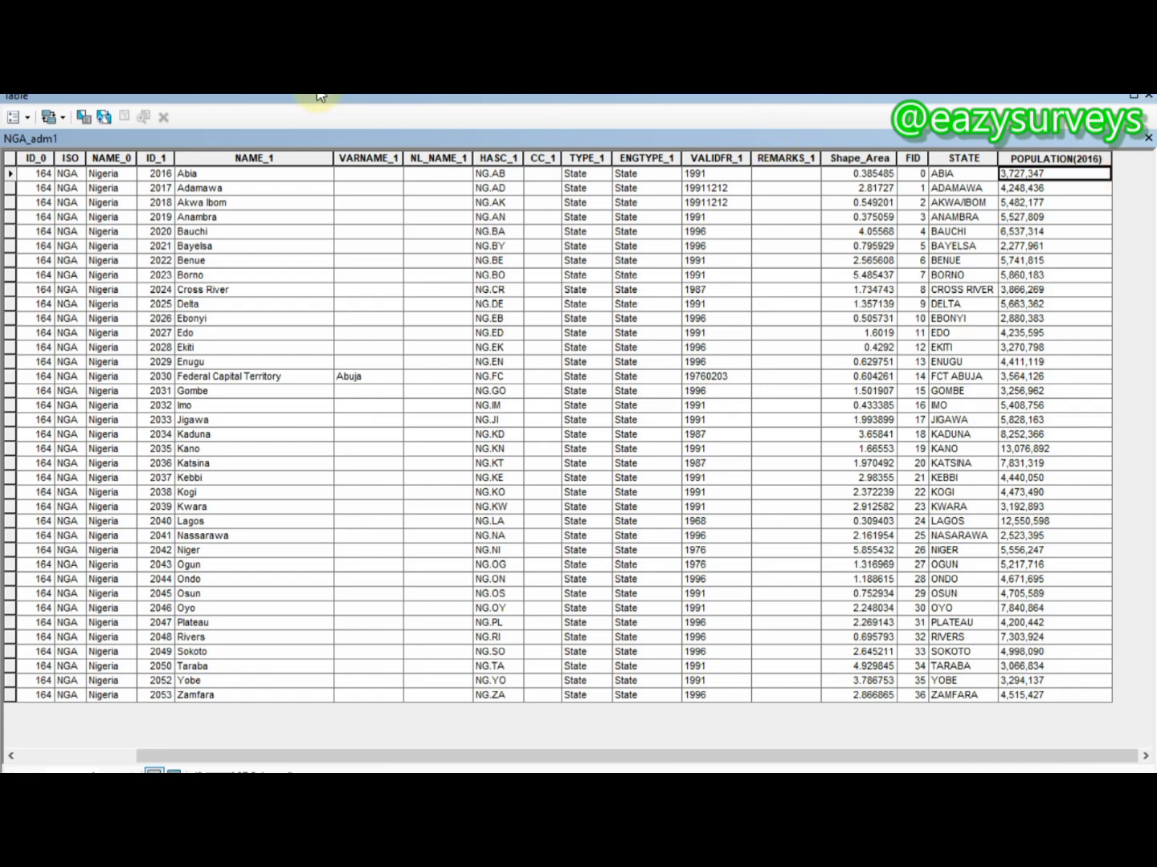
click(12, 119)
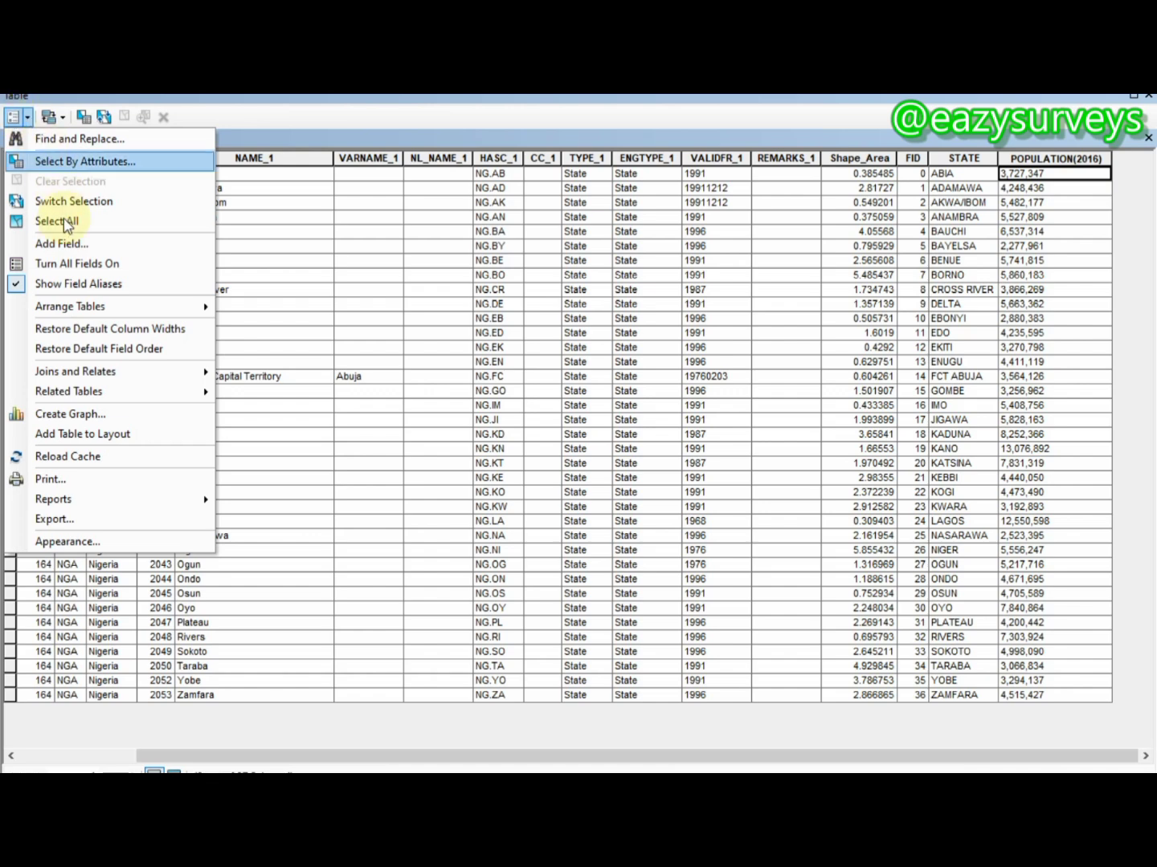
click(69, 244)
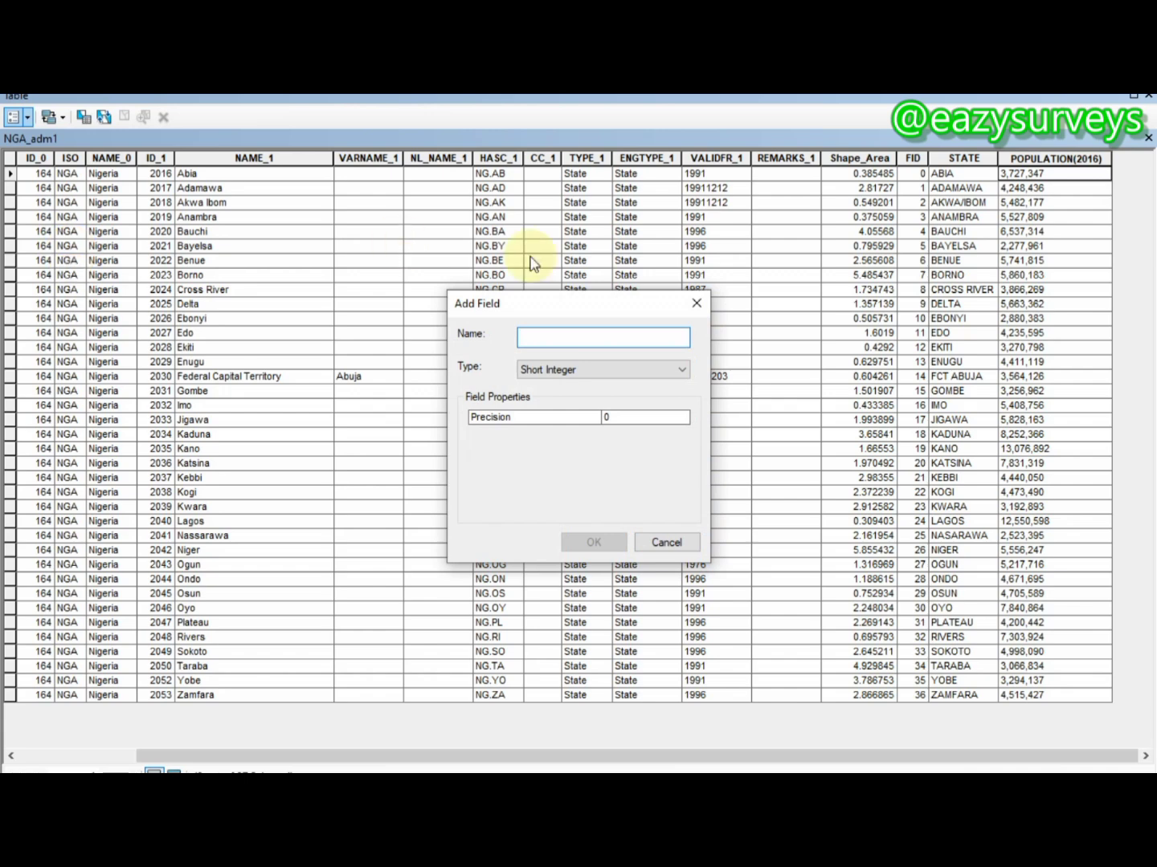
click(540, 343)
text(NEW_AREA)
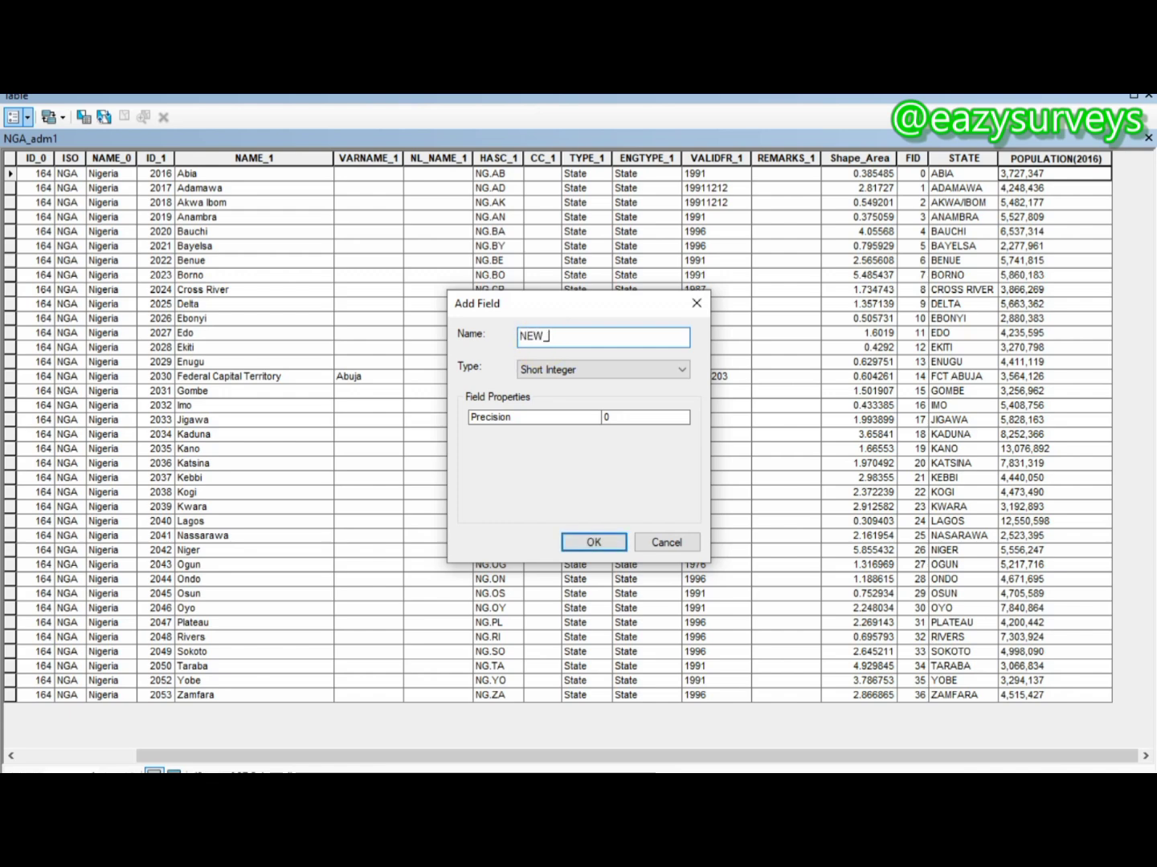
click(611, 371)
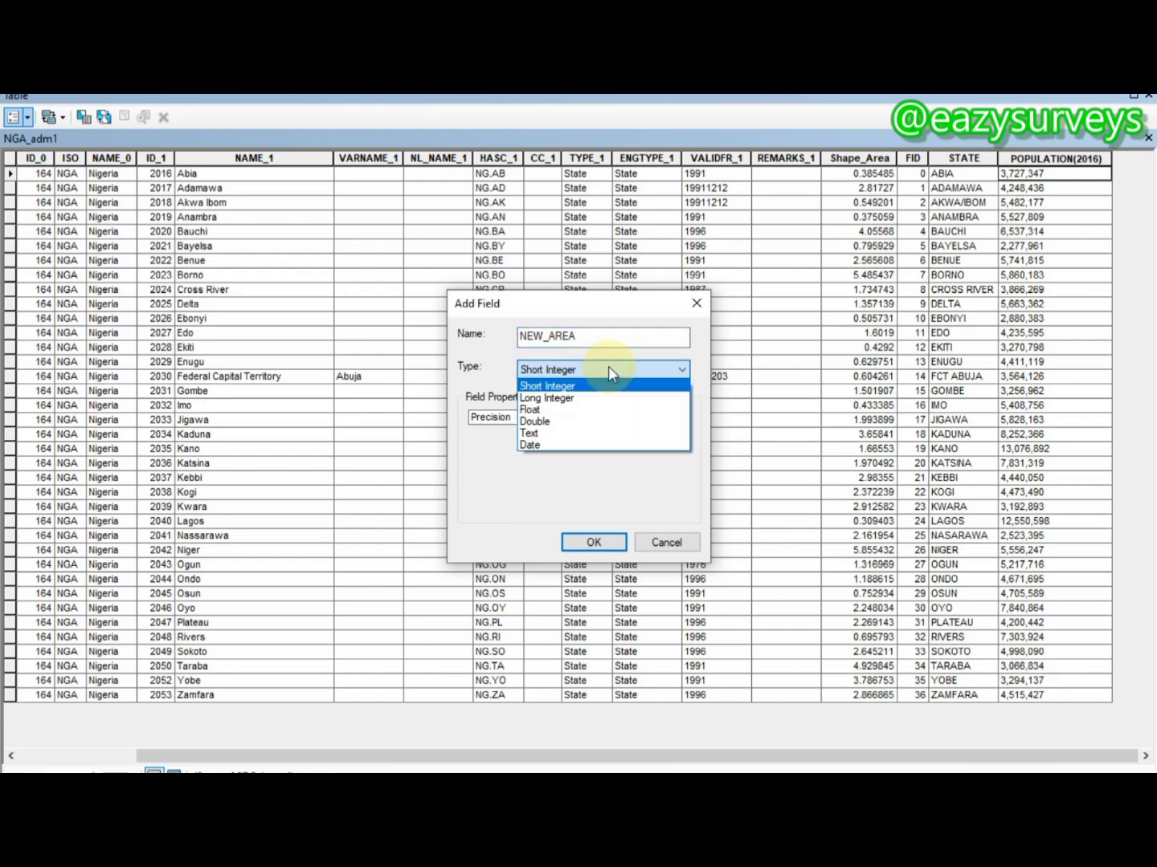
click(567, 411)
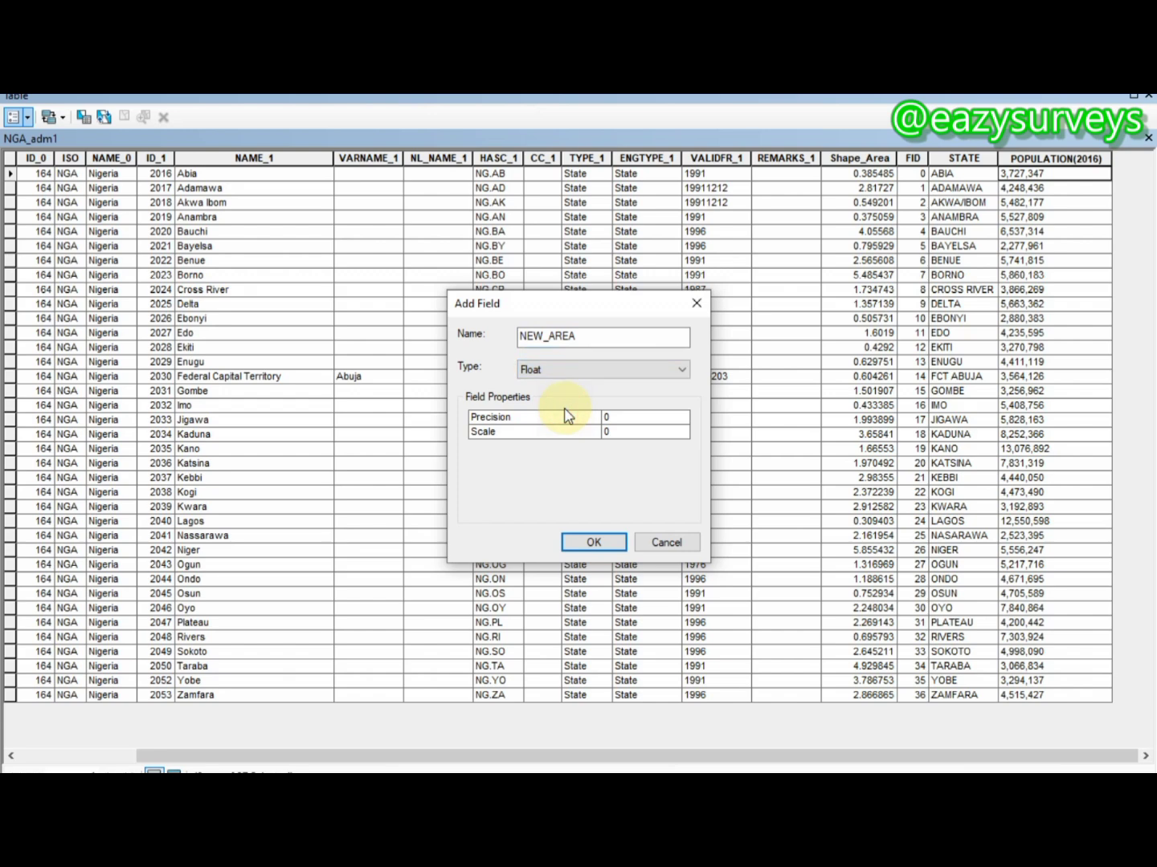
click(596, 538)
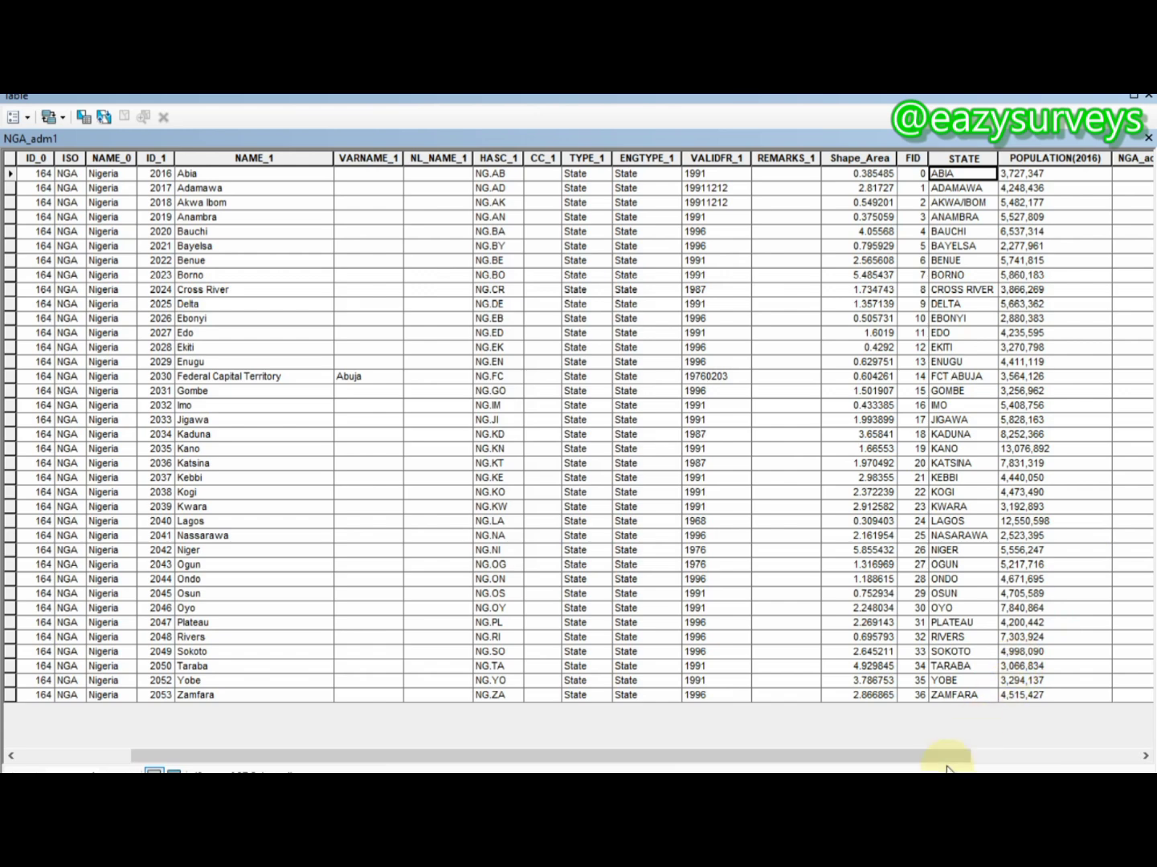
Calculate the NEW_AREA field as Area in Square Kilometers [sq km], using the data frame's WGS 1984 UTM Zone 31N coordinate system
drag(946, 759, 1109, 755)
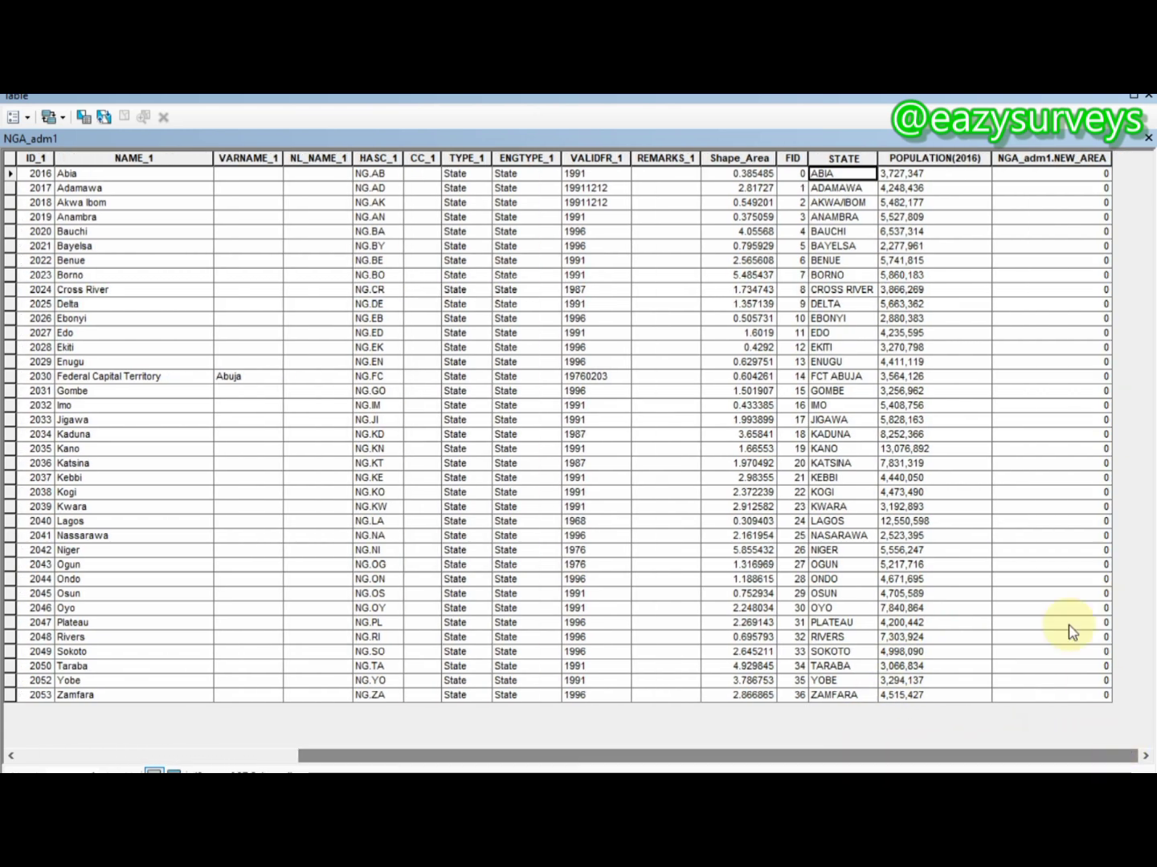
click(1049, 158)
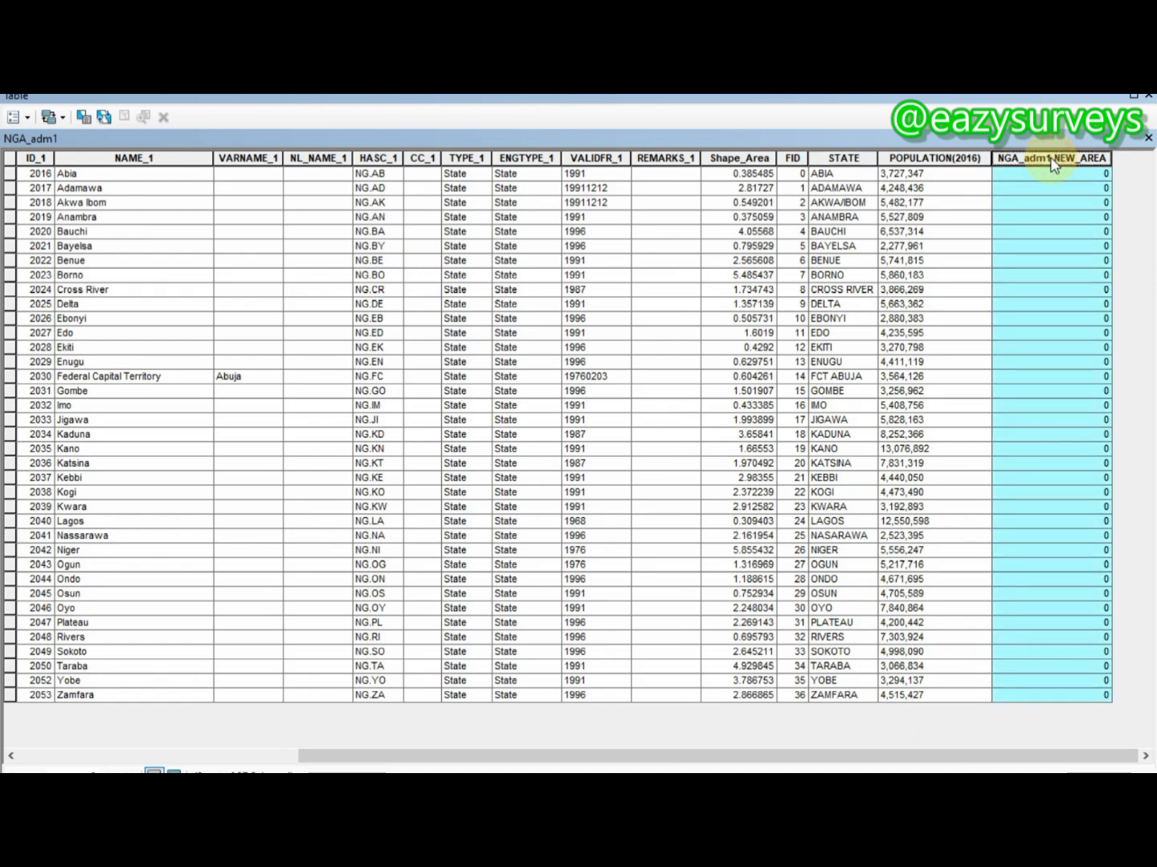
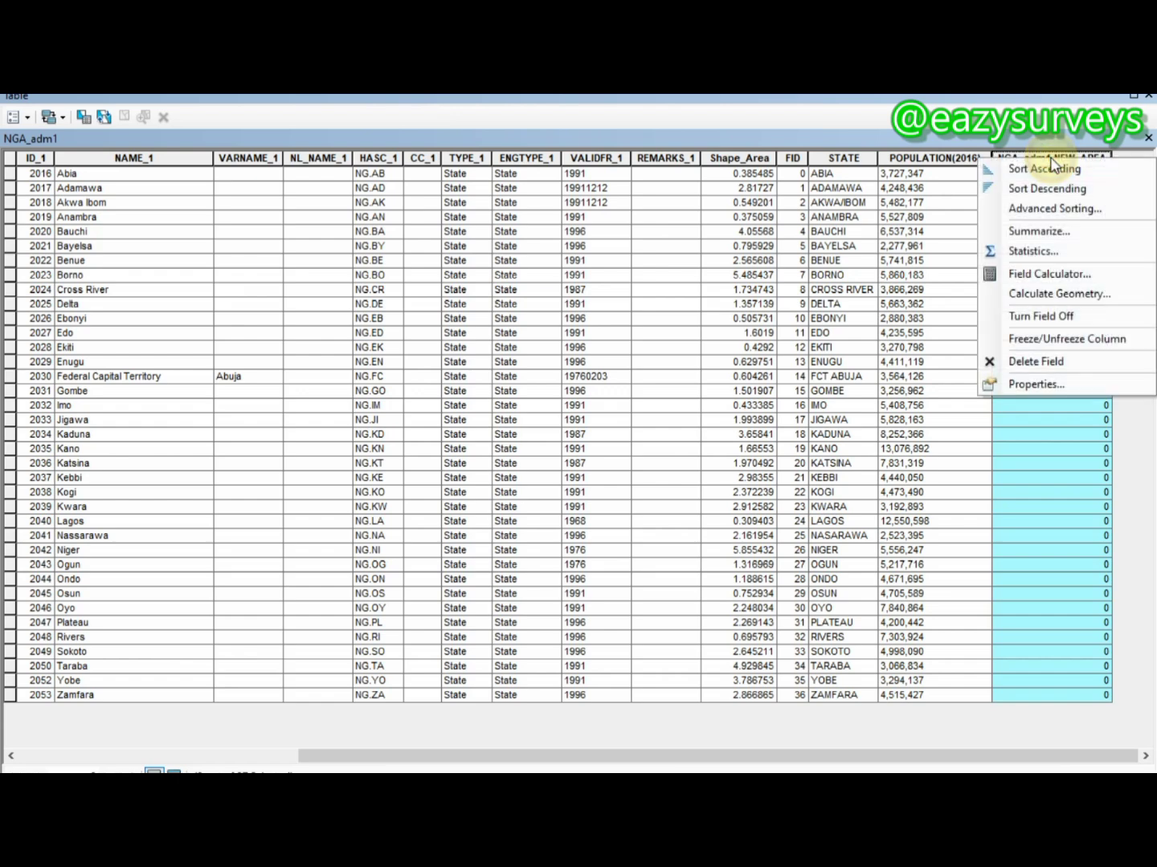
click(1038, 294)
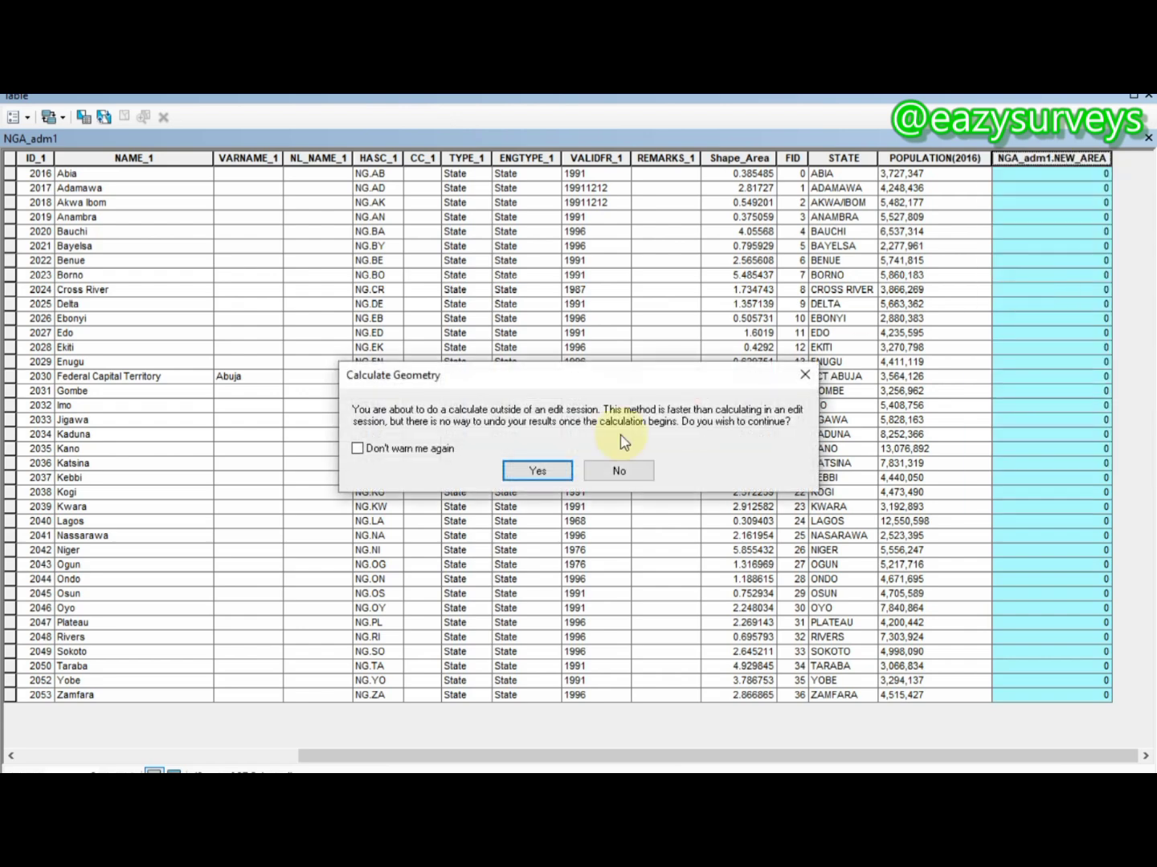
click(539, 471)
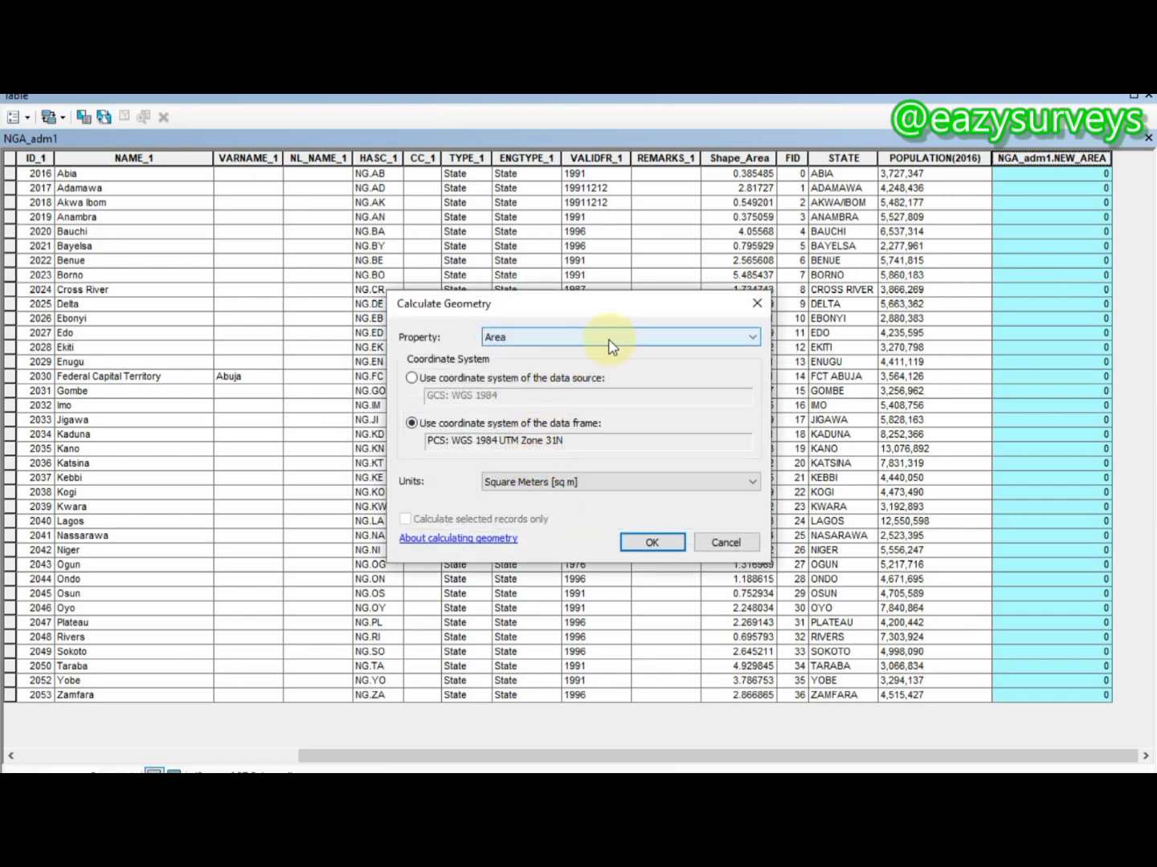
click(608, 339)
click(608, 339)
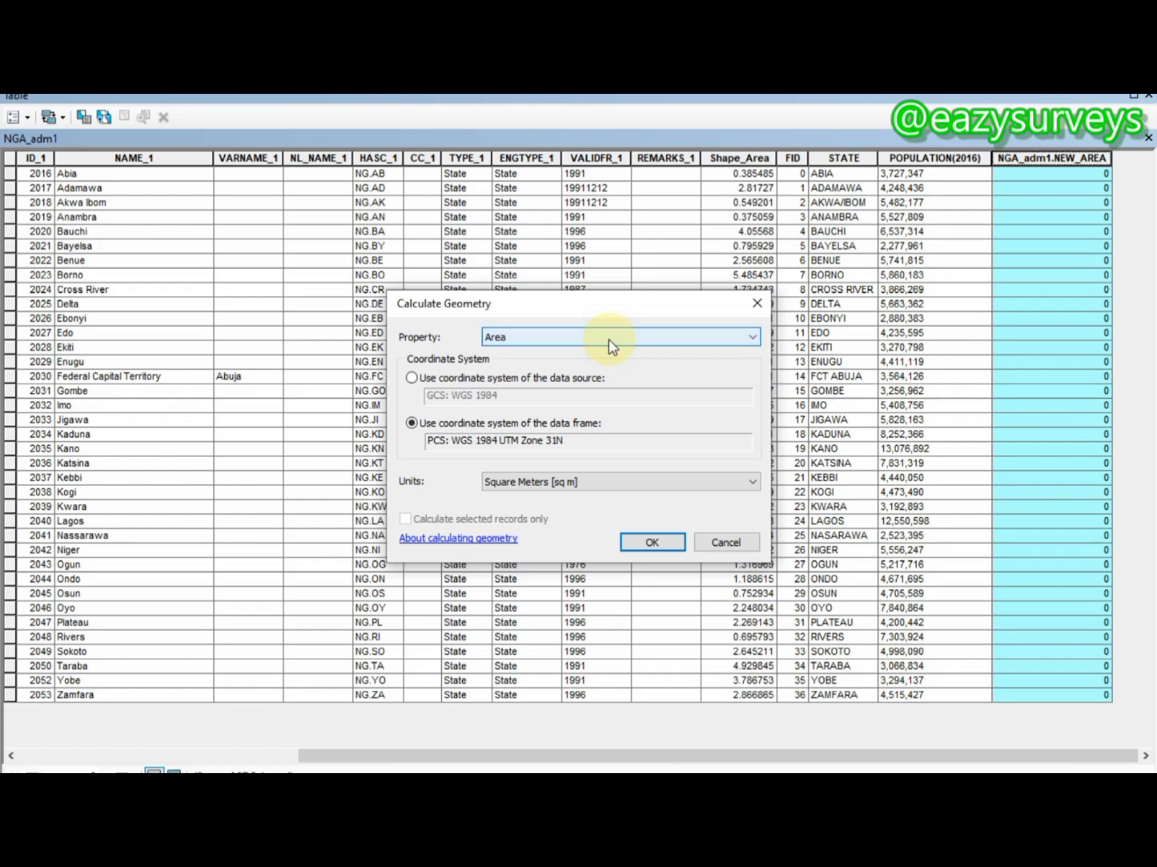
click(603, 484)
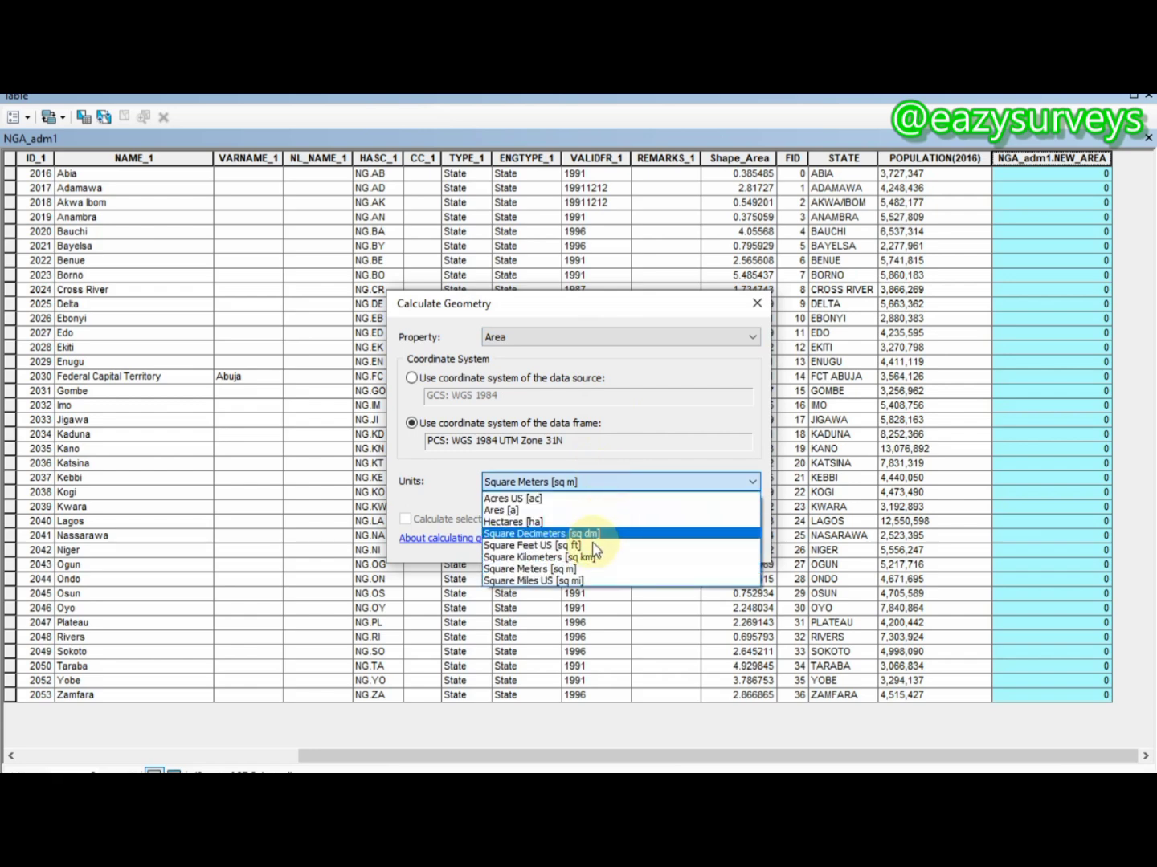
click(591, 559)
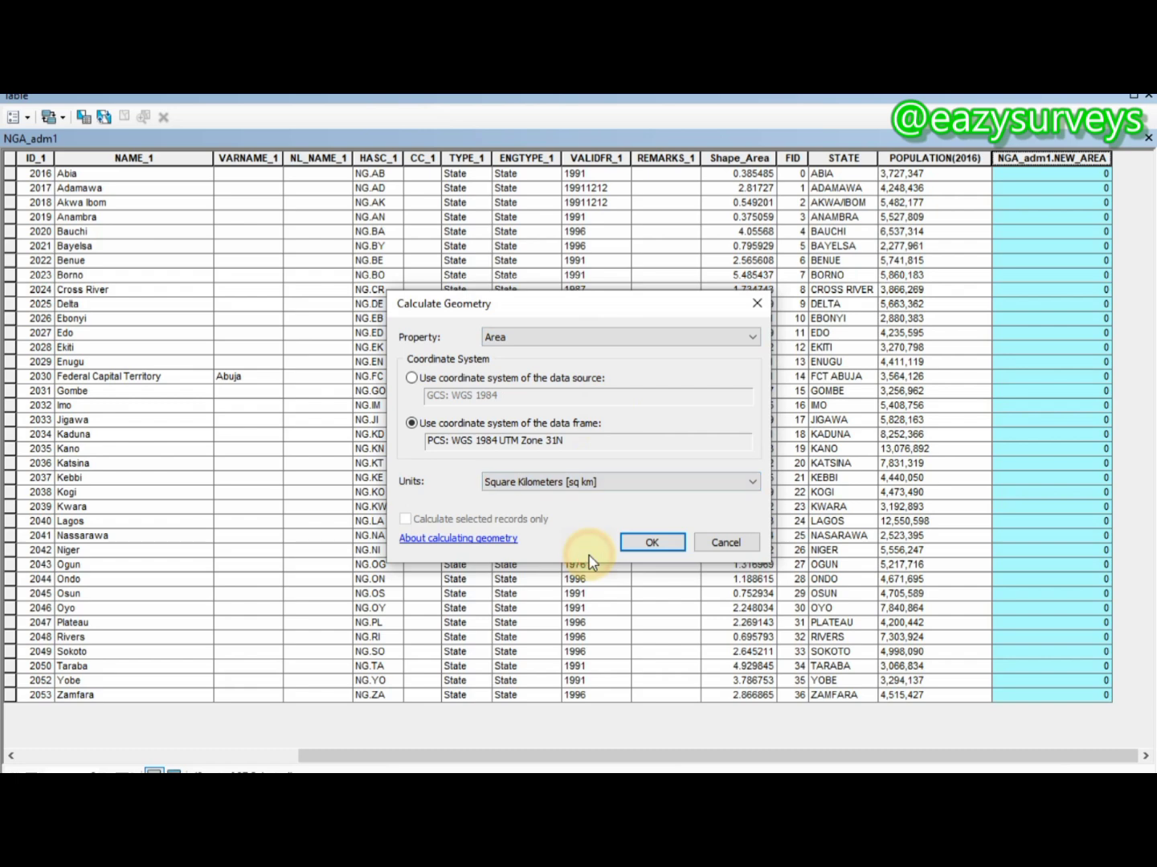
click(663, 547)
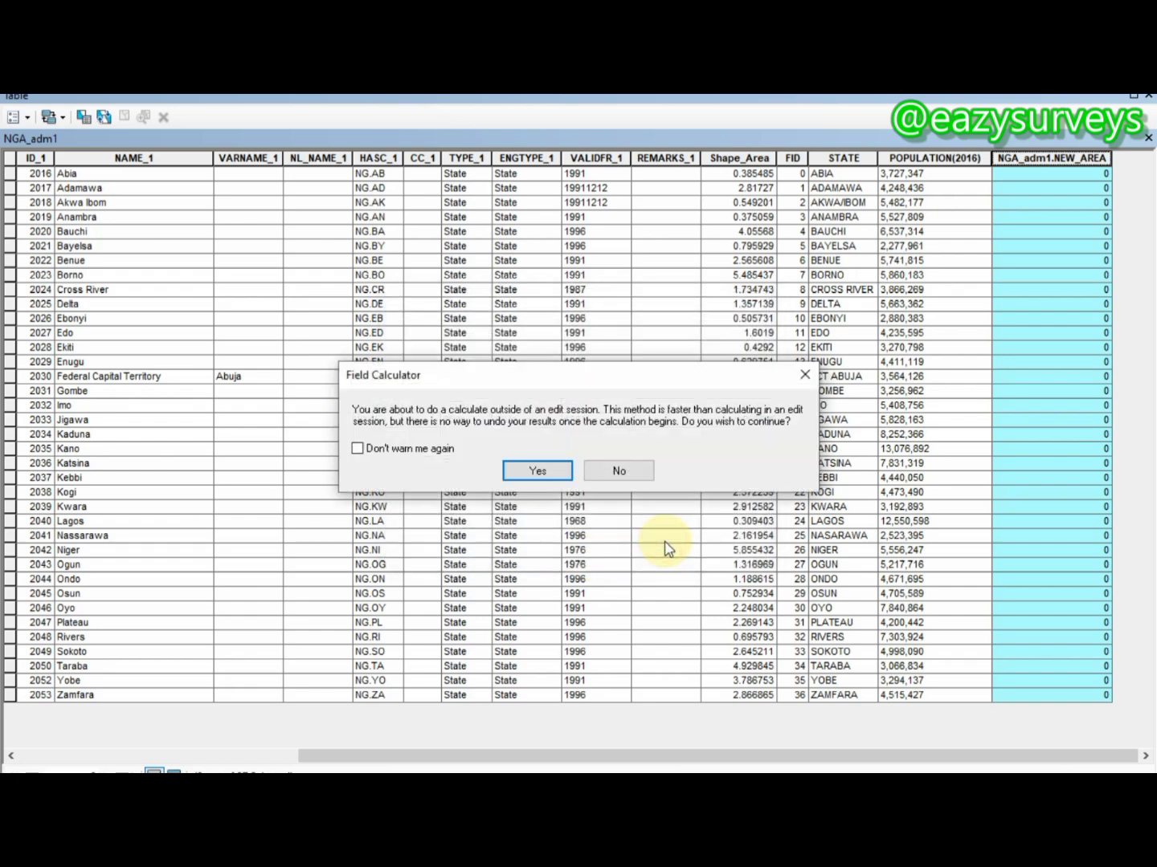
click(546, 472)
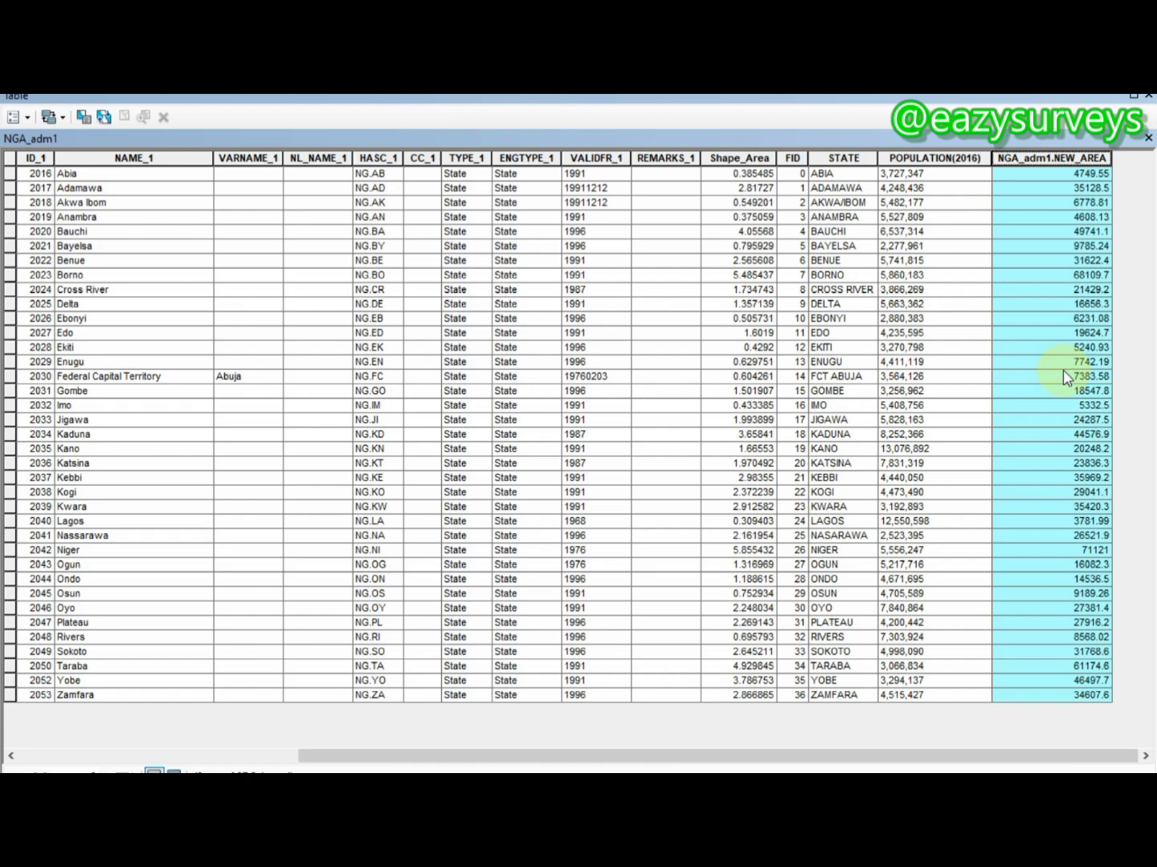
Add a Float field named P_DENSITY to the NGA_adm1 attribute table with default precision and scale
click(15, 121)
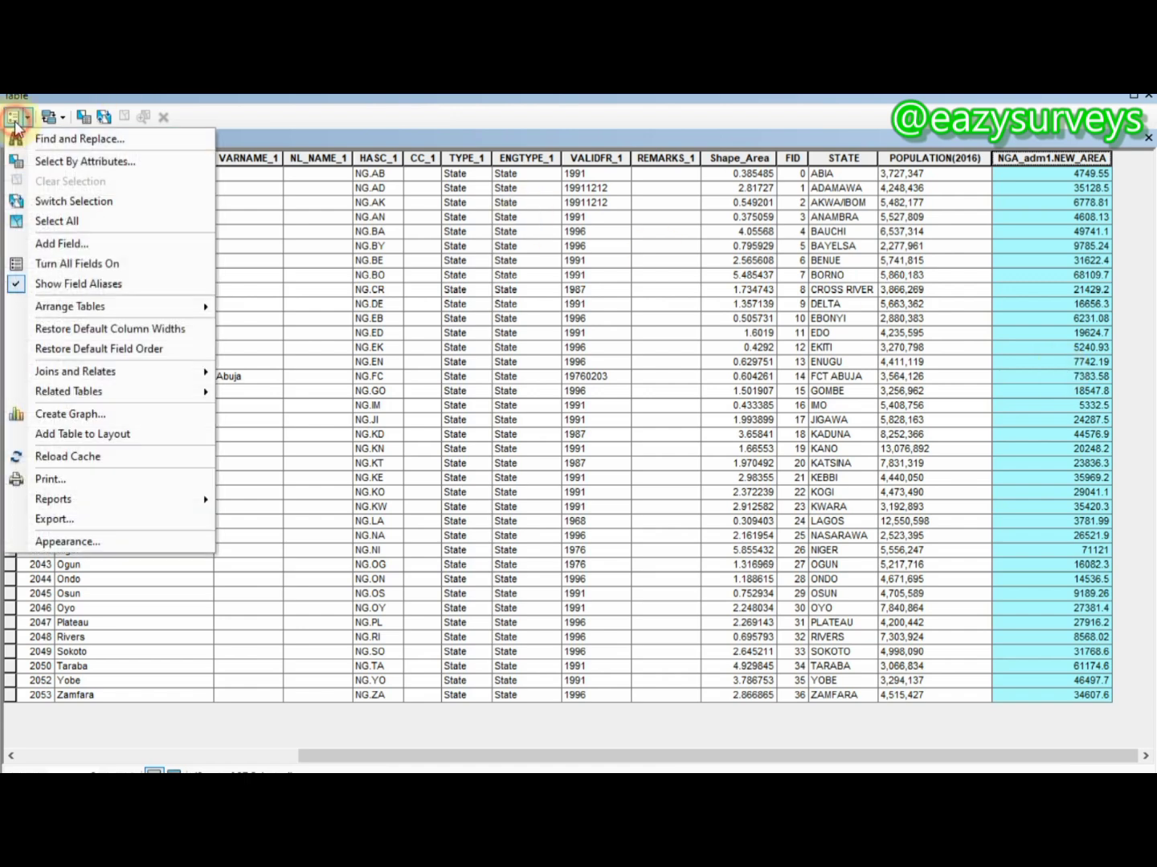
click(109, 254)
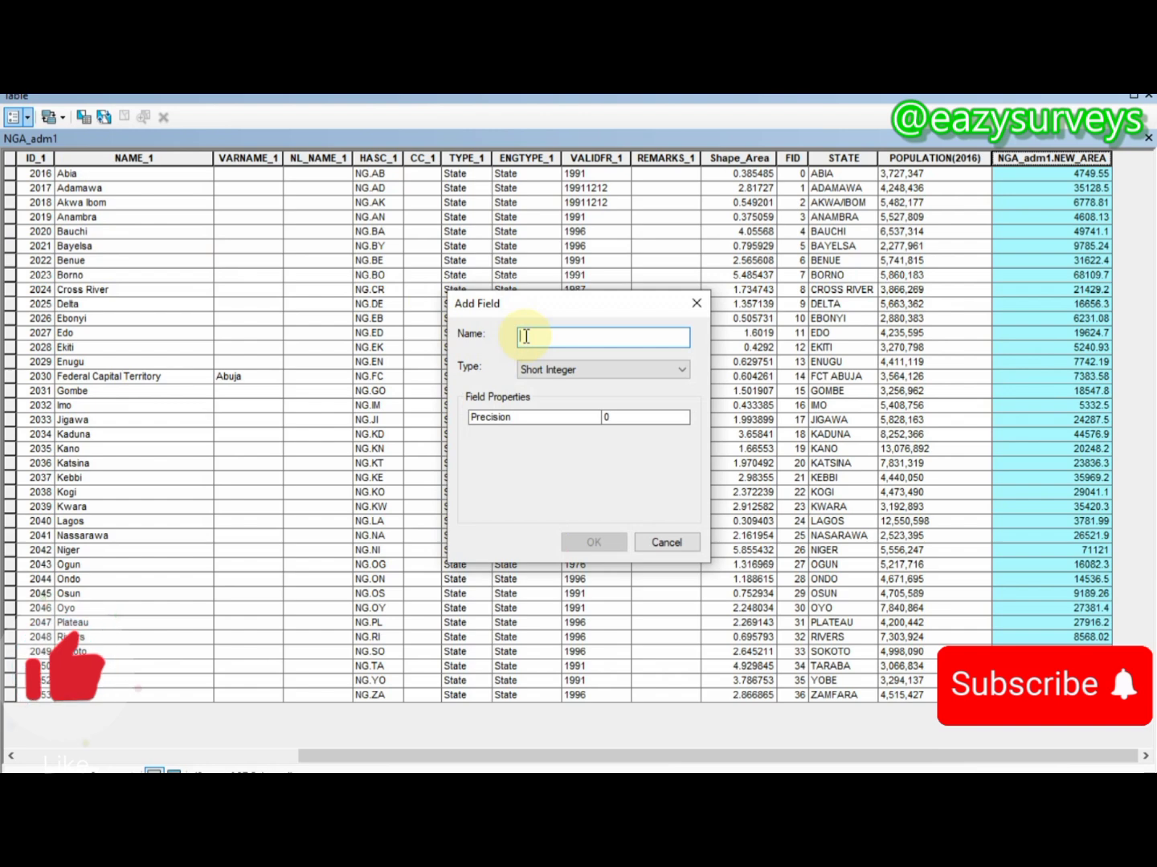
text(P)
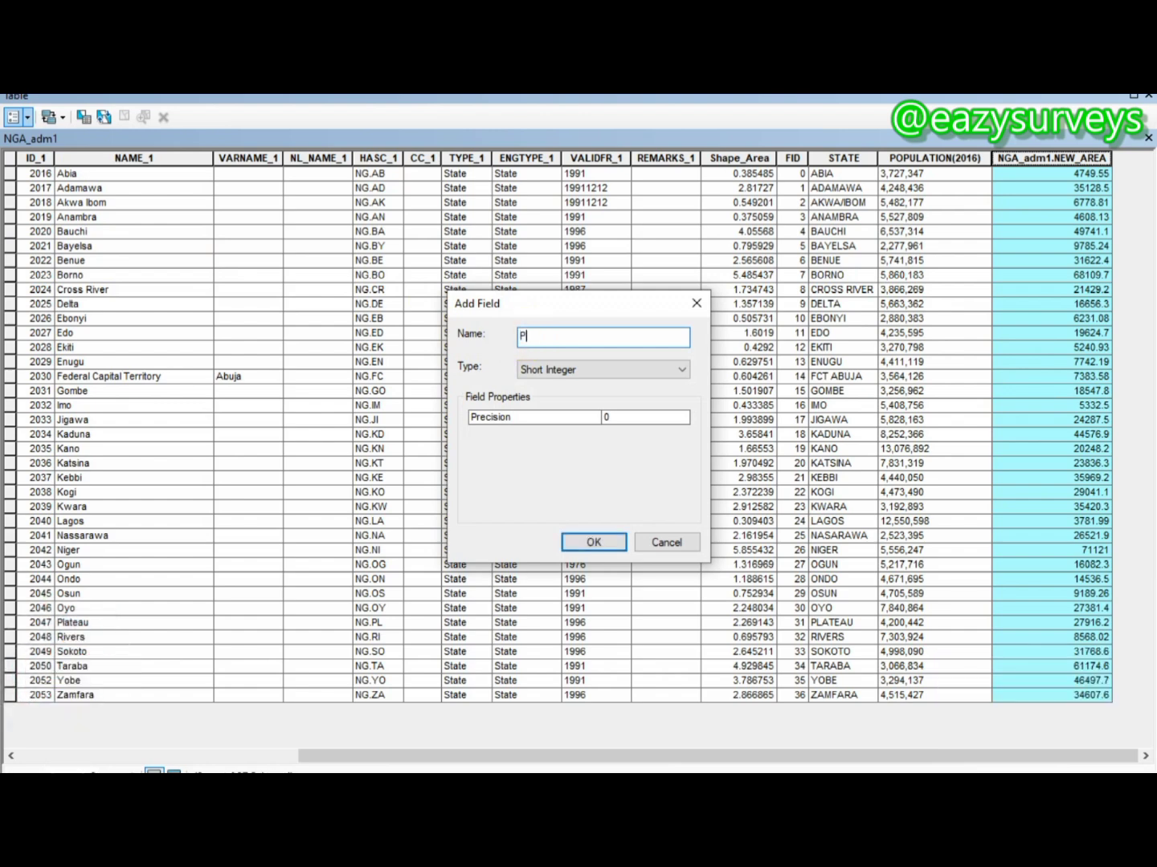
text(_DENSITY)
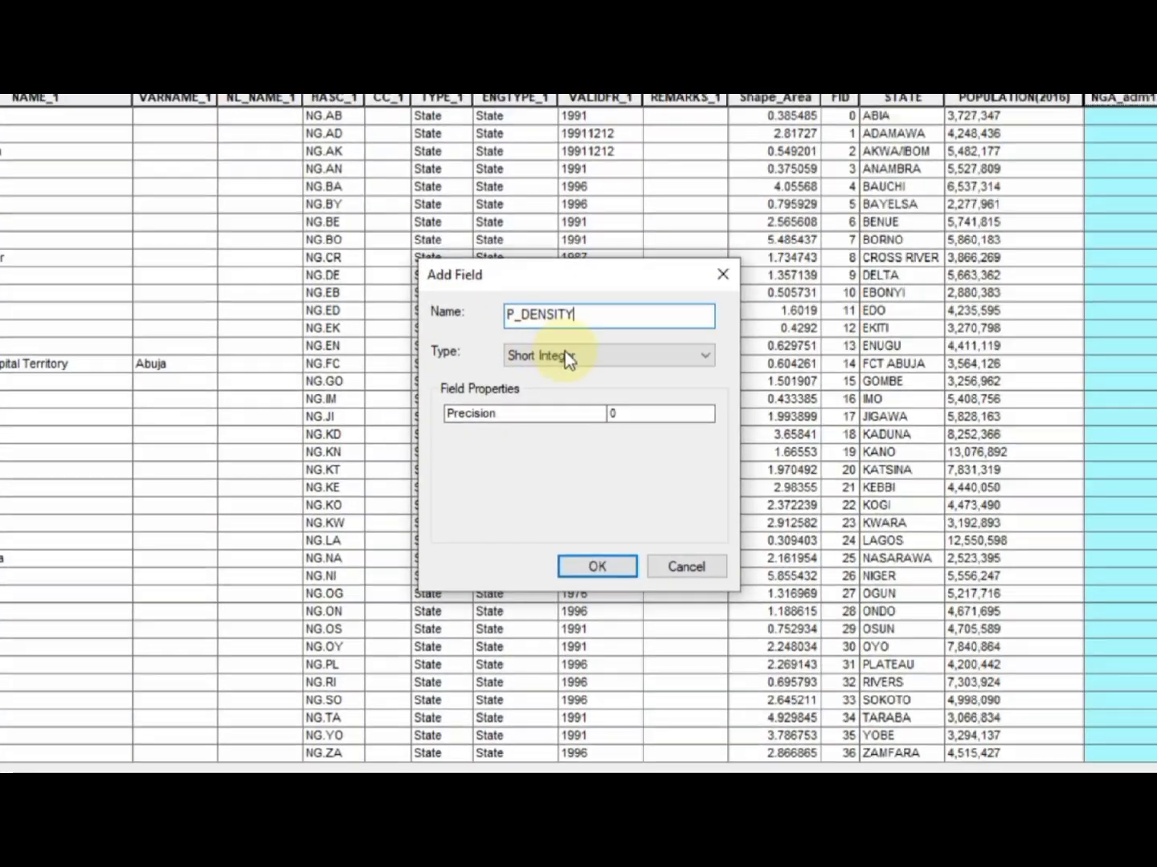
click(568, 371)
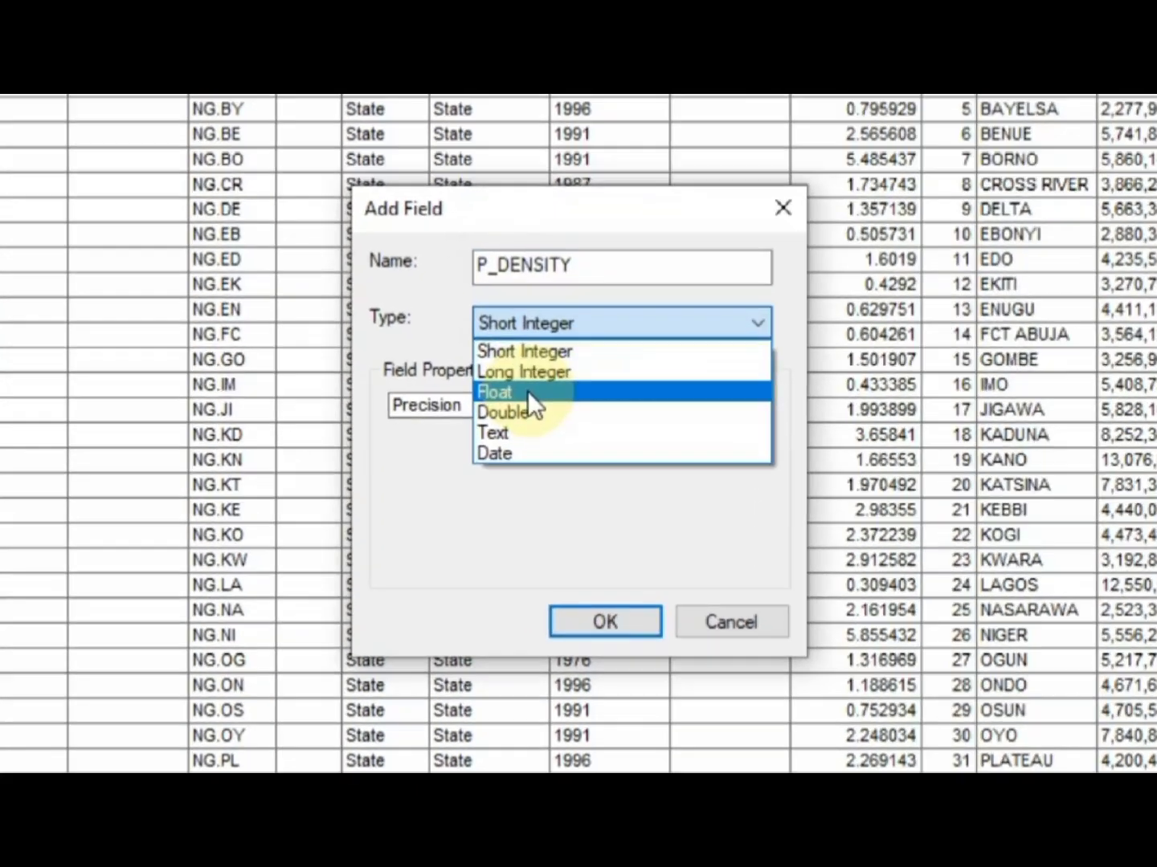
click(535, 402)
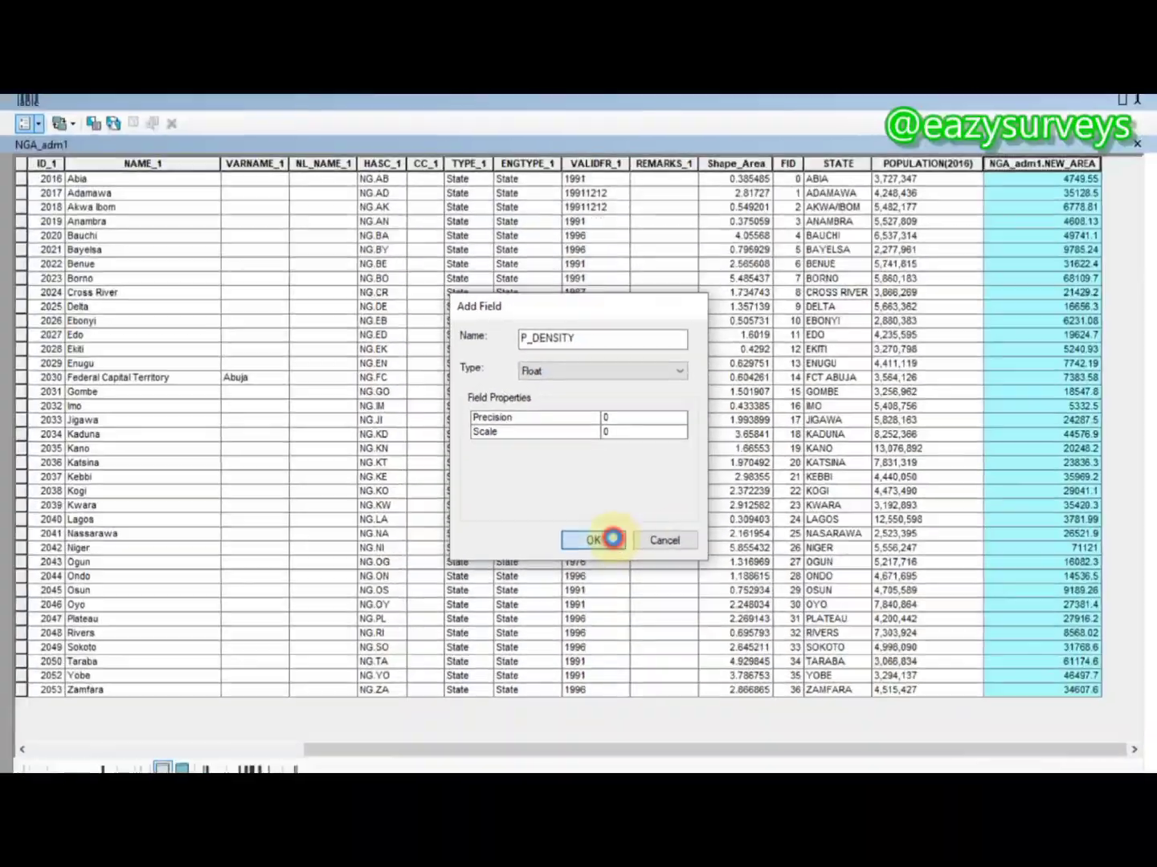
click(652, 633)
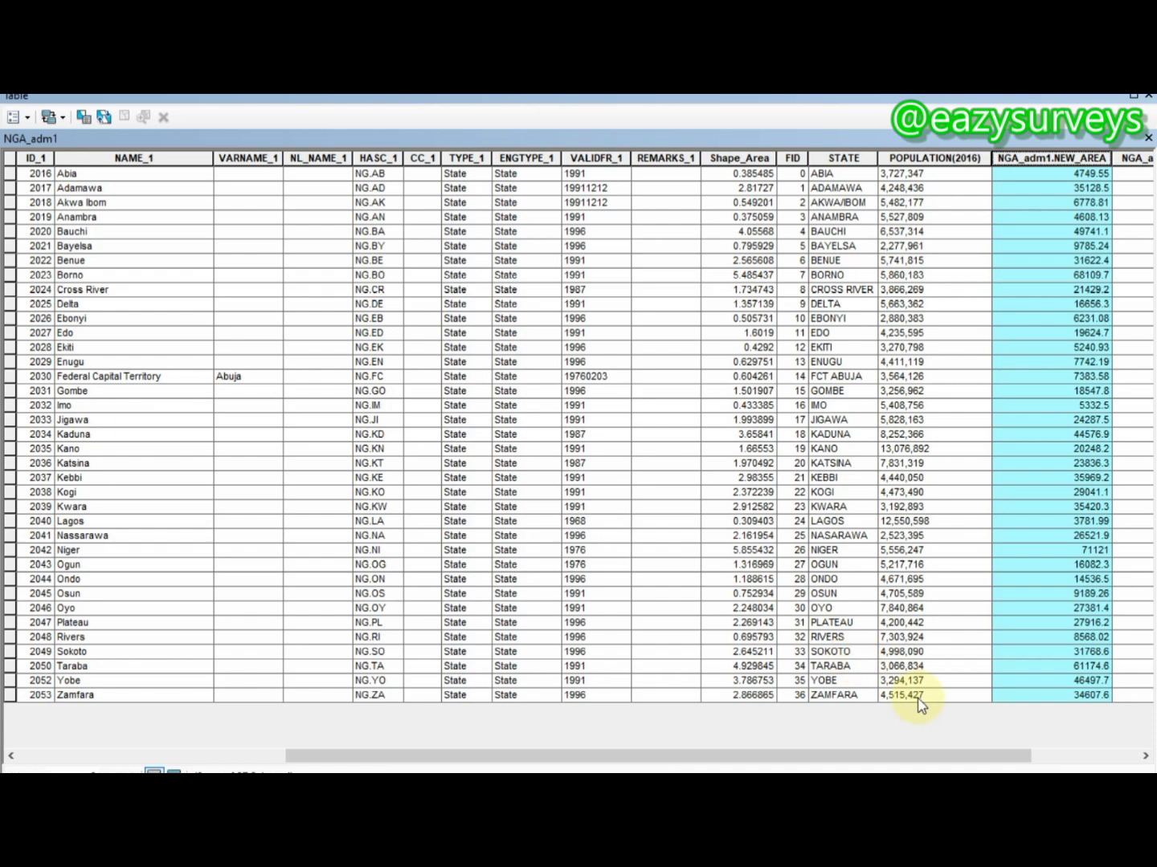
Calculate P_DENSITY as [POPULATION DATA.csv.POPULATION(2016)] / [NGA_adm1.NEW_AREA] with the Field Calculator, and close the attribute table
drag(960, 762, 1088, 760)
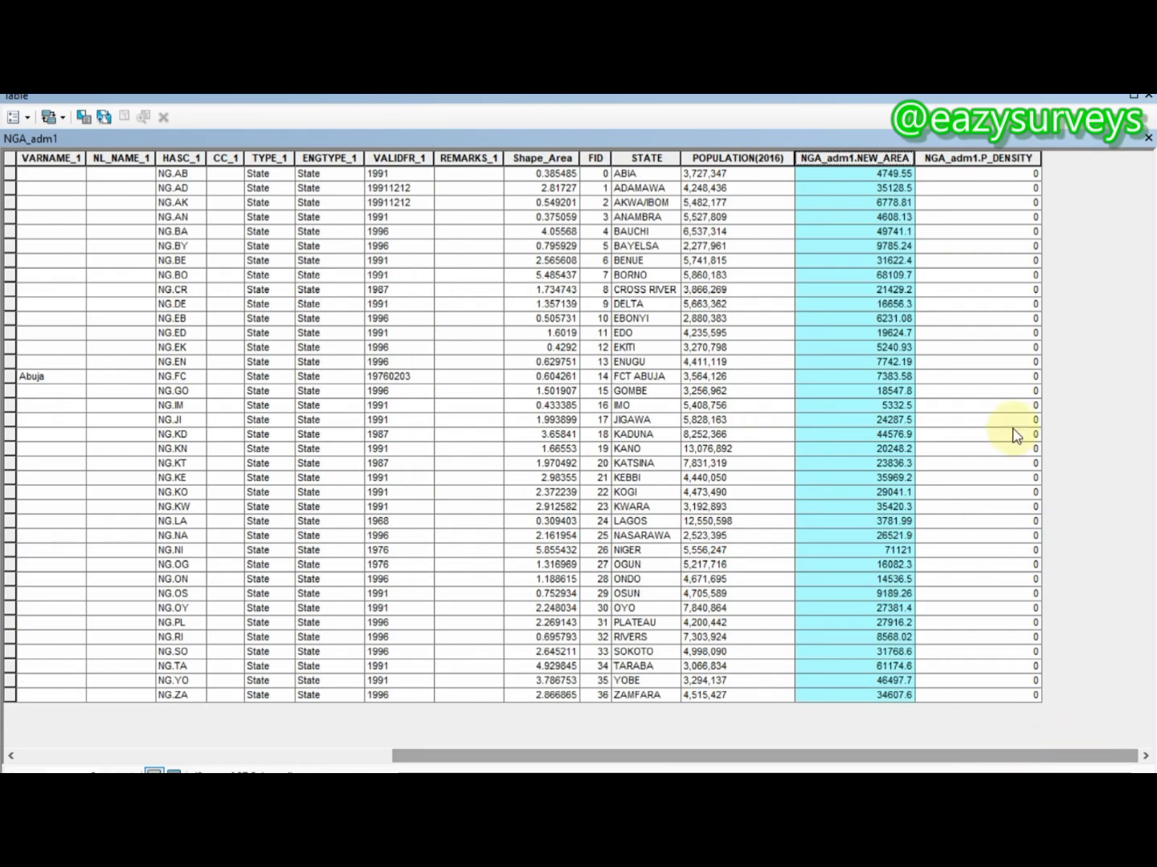
click(978, 160)
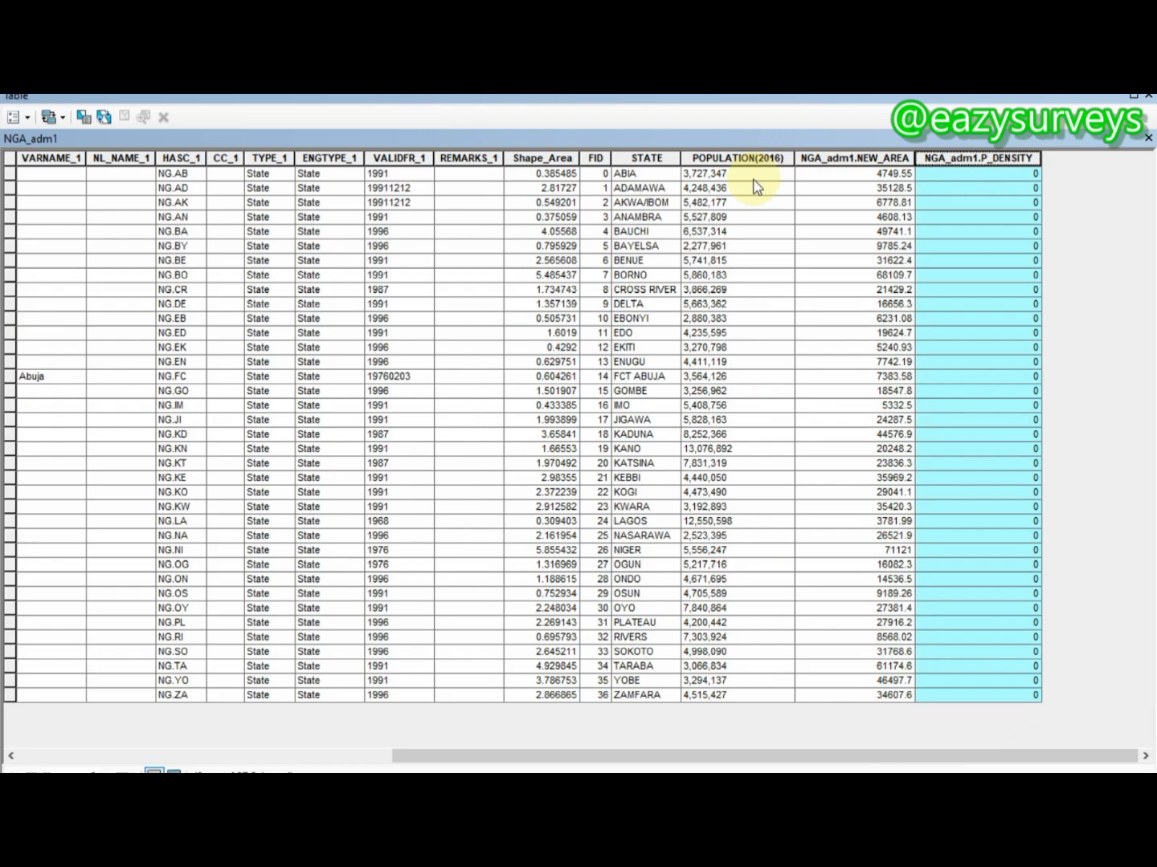
right_click(979, 165)
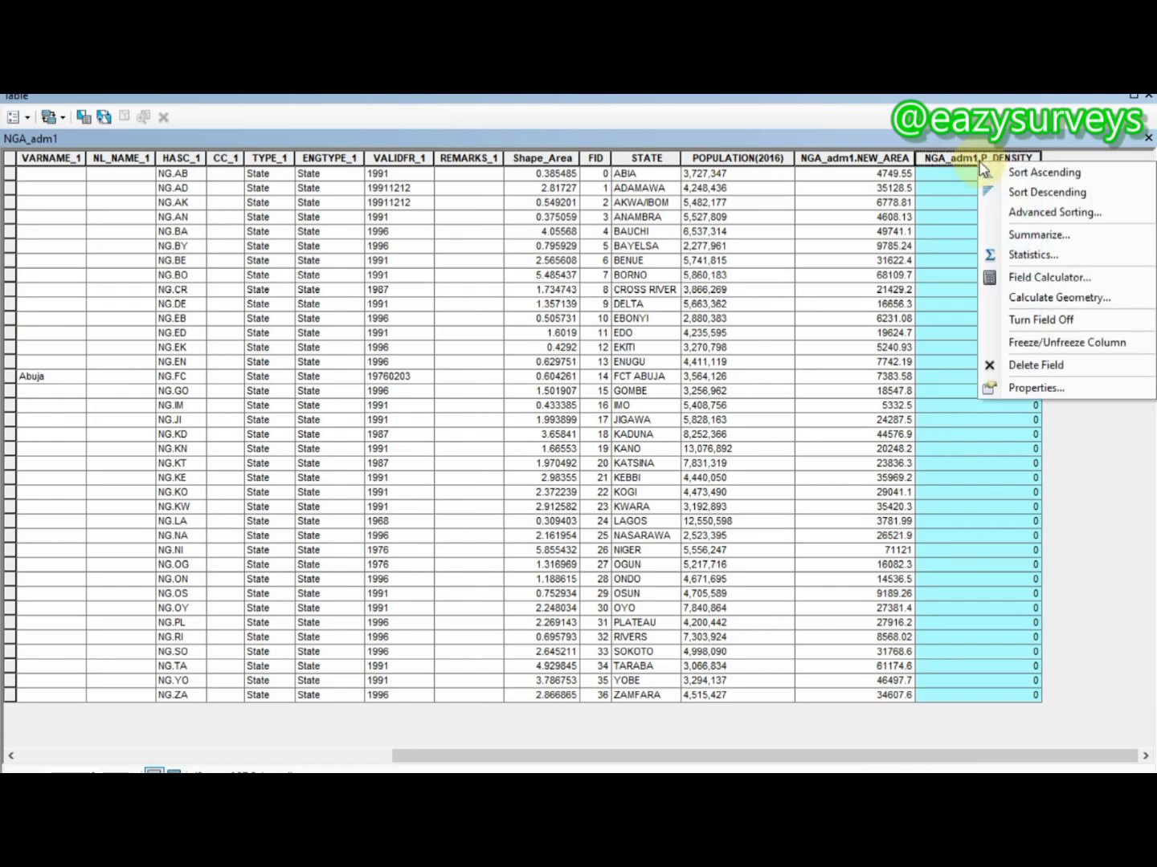
click(1069, 279)
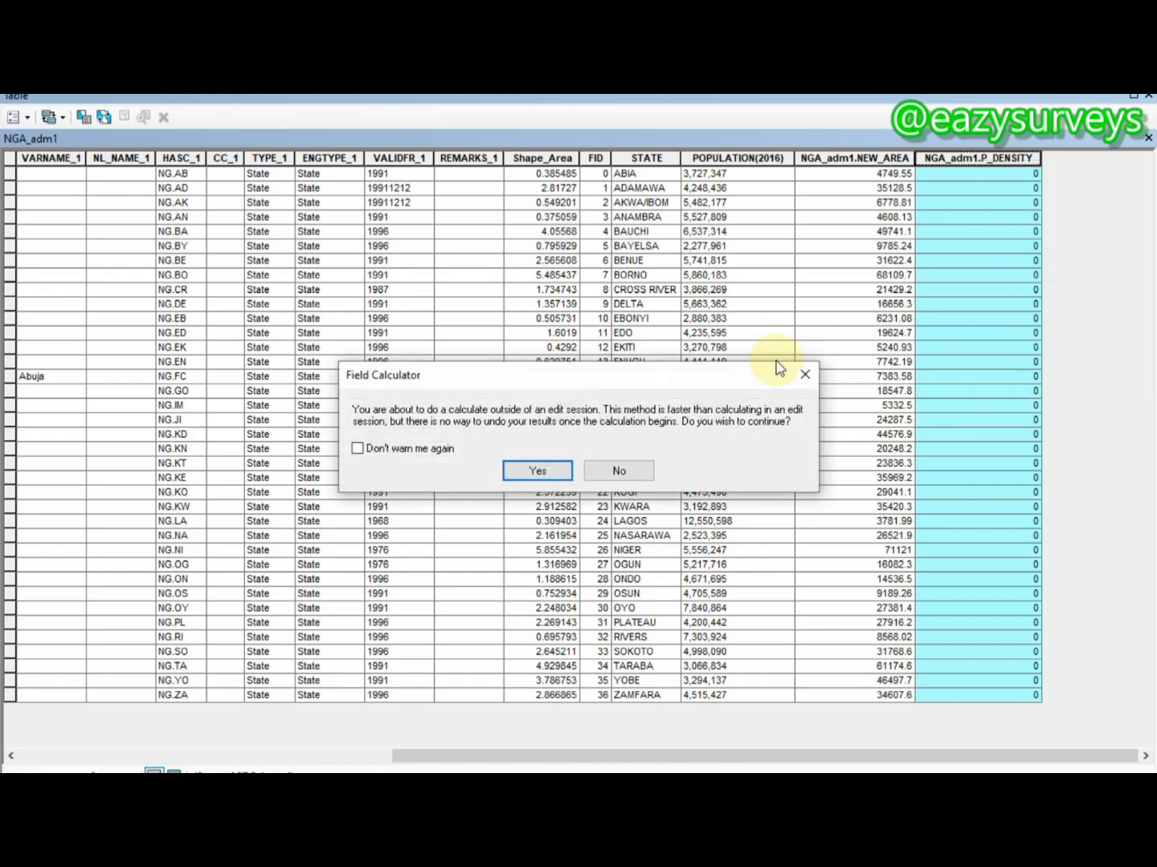
click(538, 471)
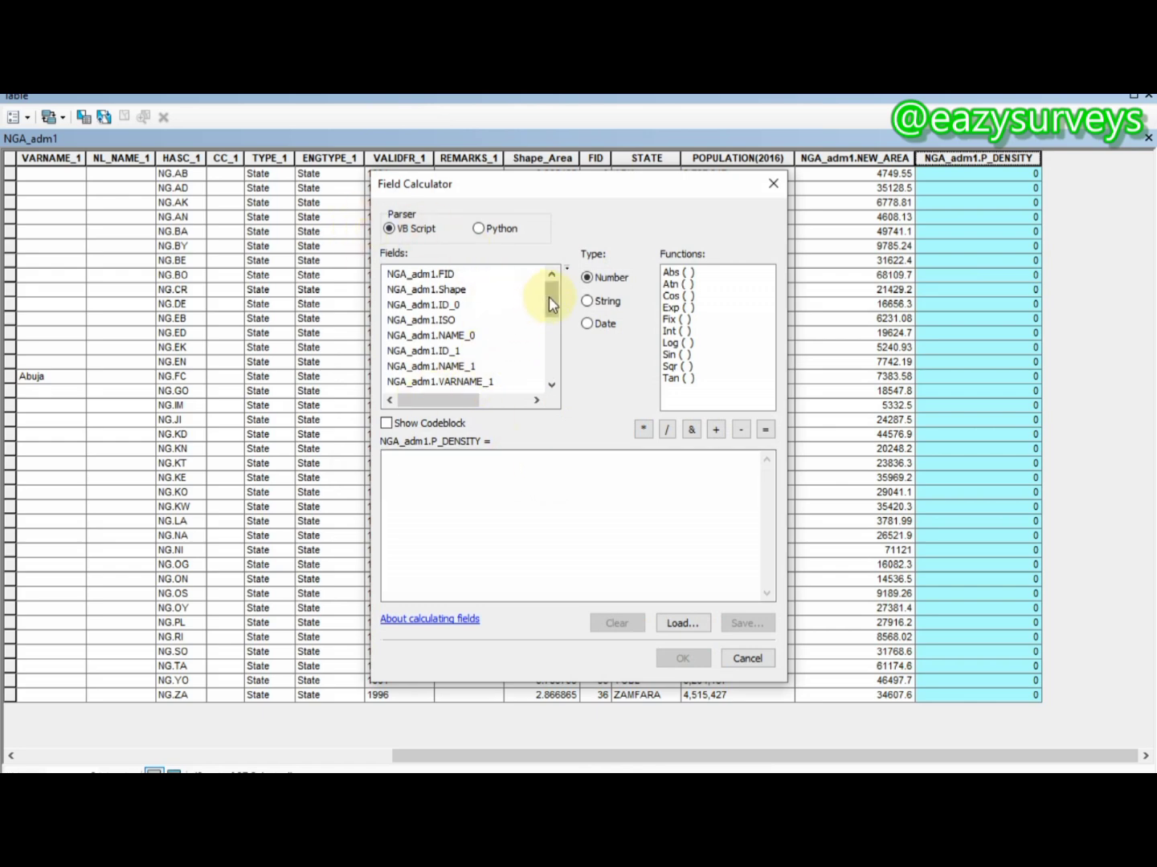
drag(552, 303, 555, 376)
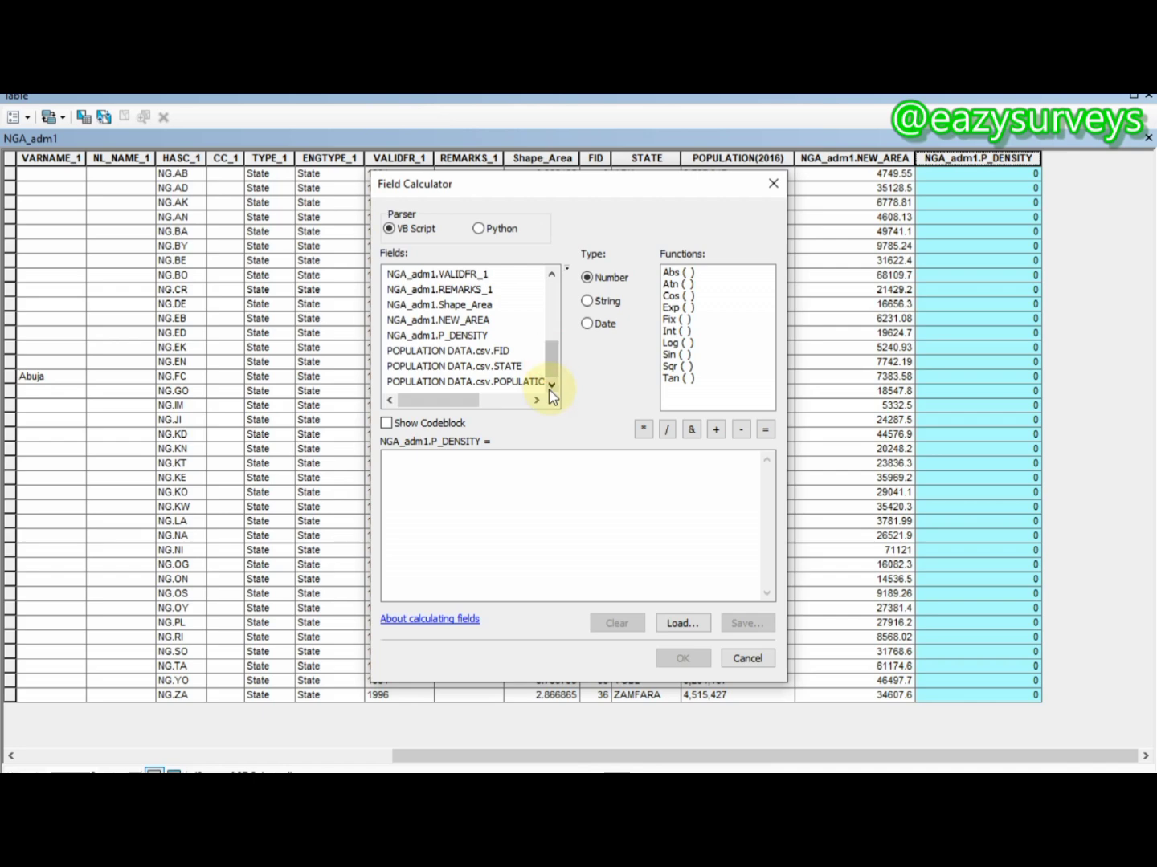
click(516, 382)
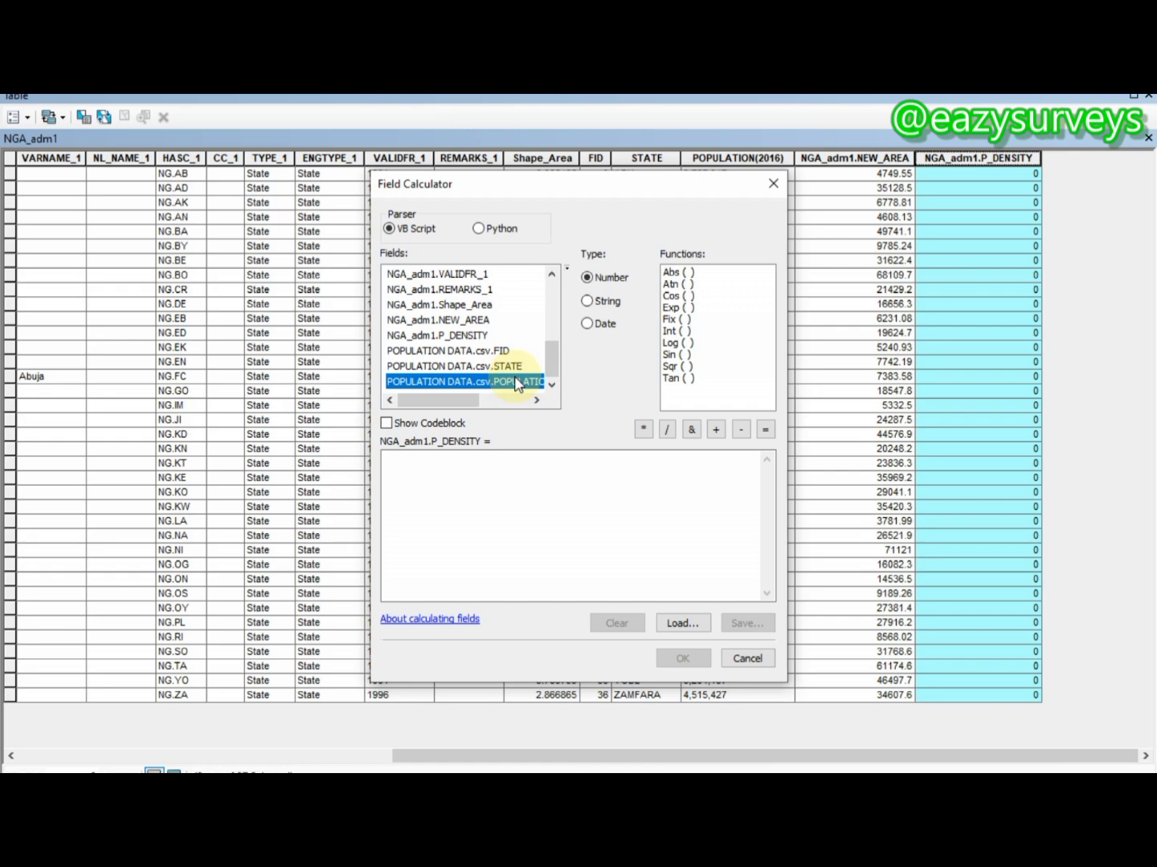
double_click(517, 383)
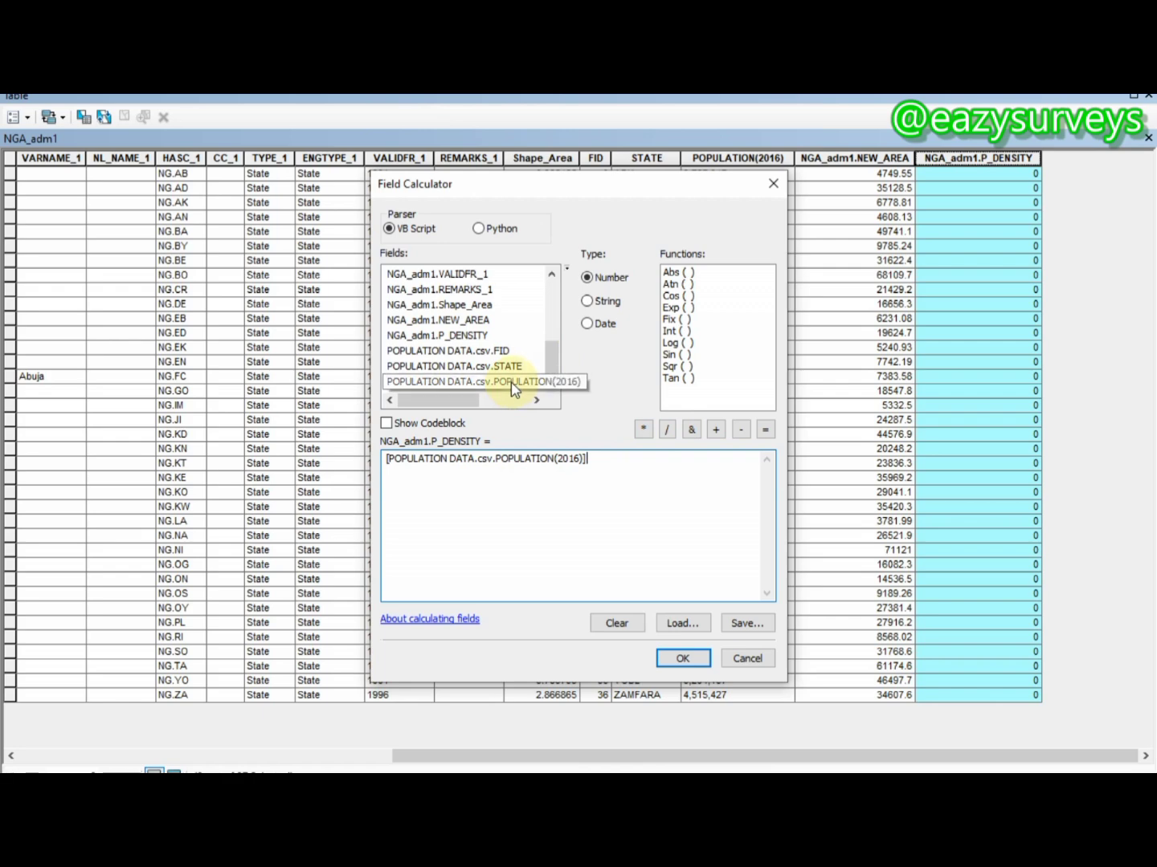
click(669, 432)
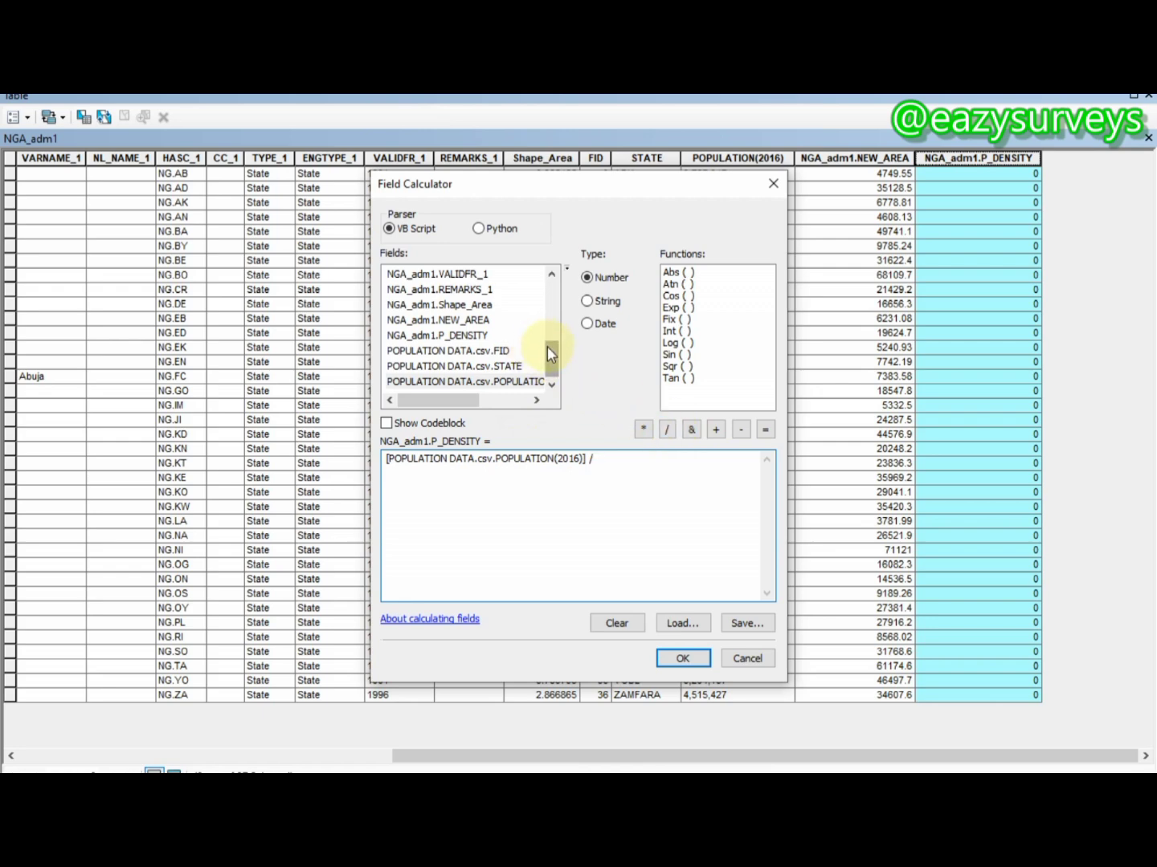
double_click(474, 322)
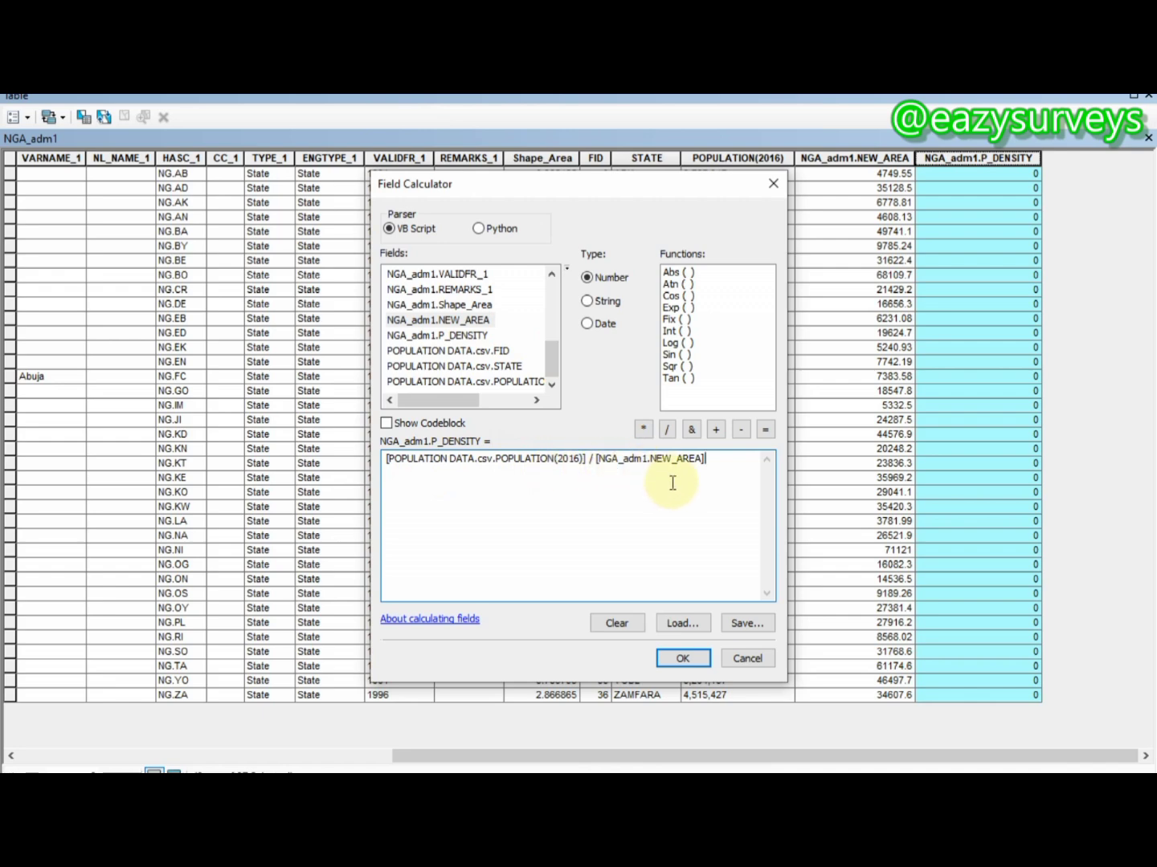
click(682, 658)
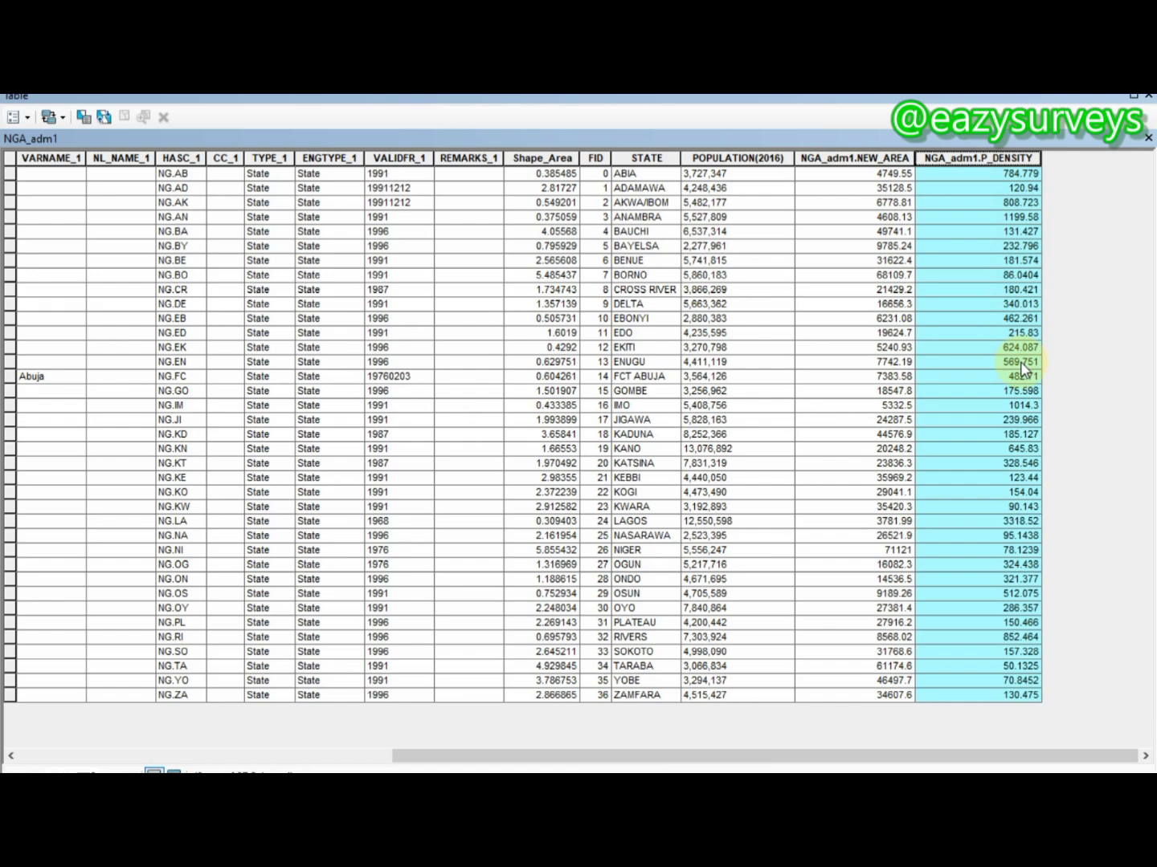
click(1147, 97)
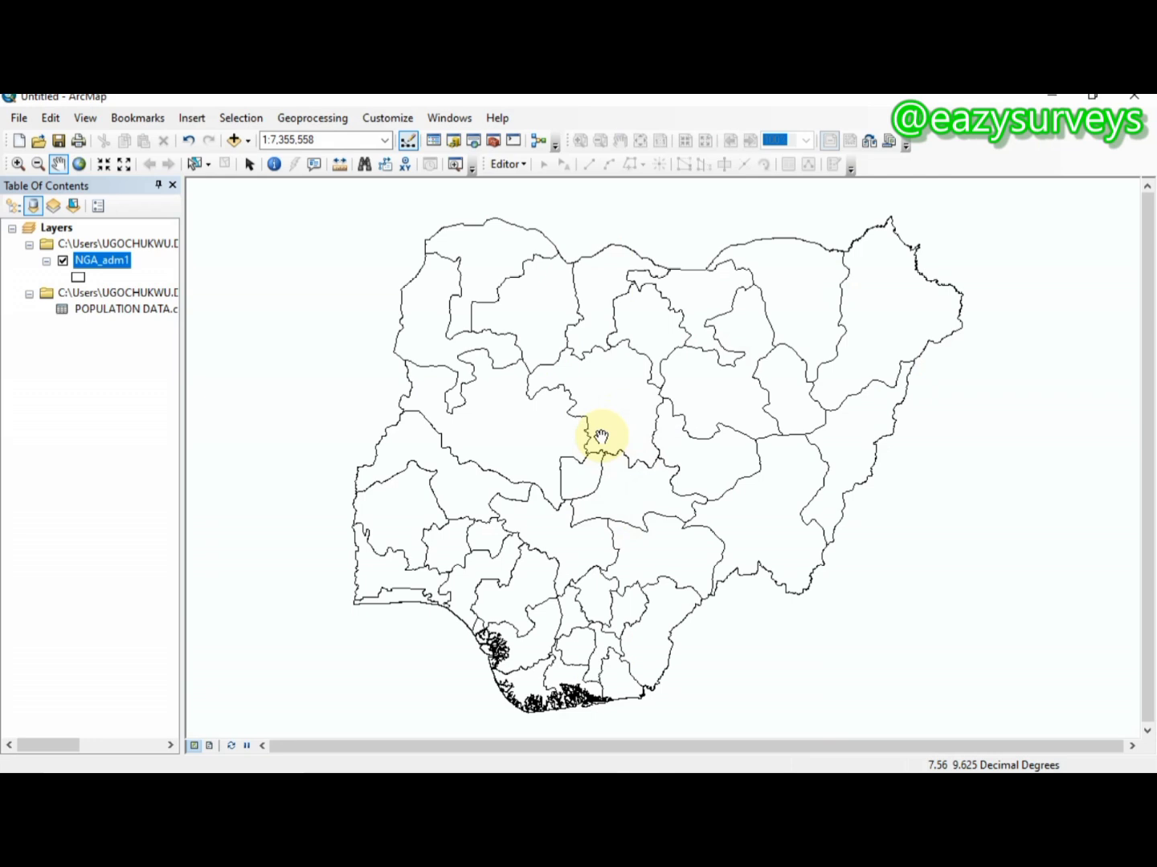
Set the NGA_adm1 layer's symbology to graduated colors with NGA_adm1.P_DENSITY as the value field
right_click(96, 264)
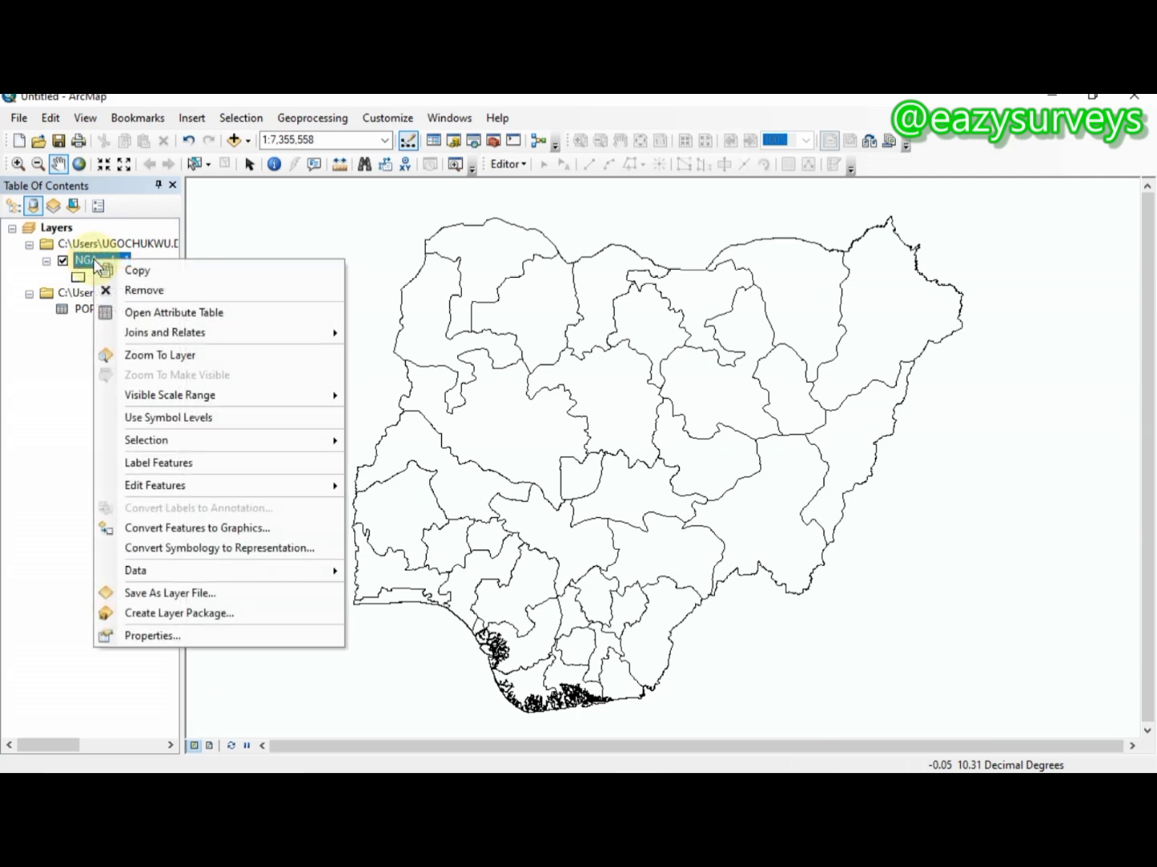
click(178, 635)
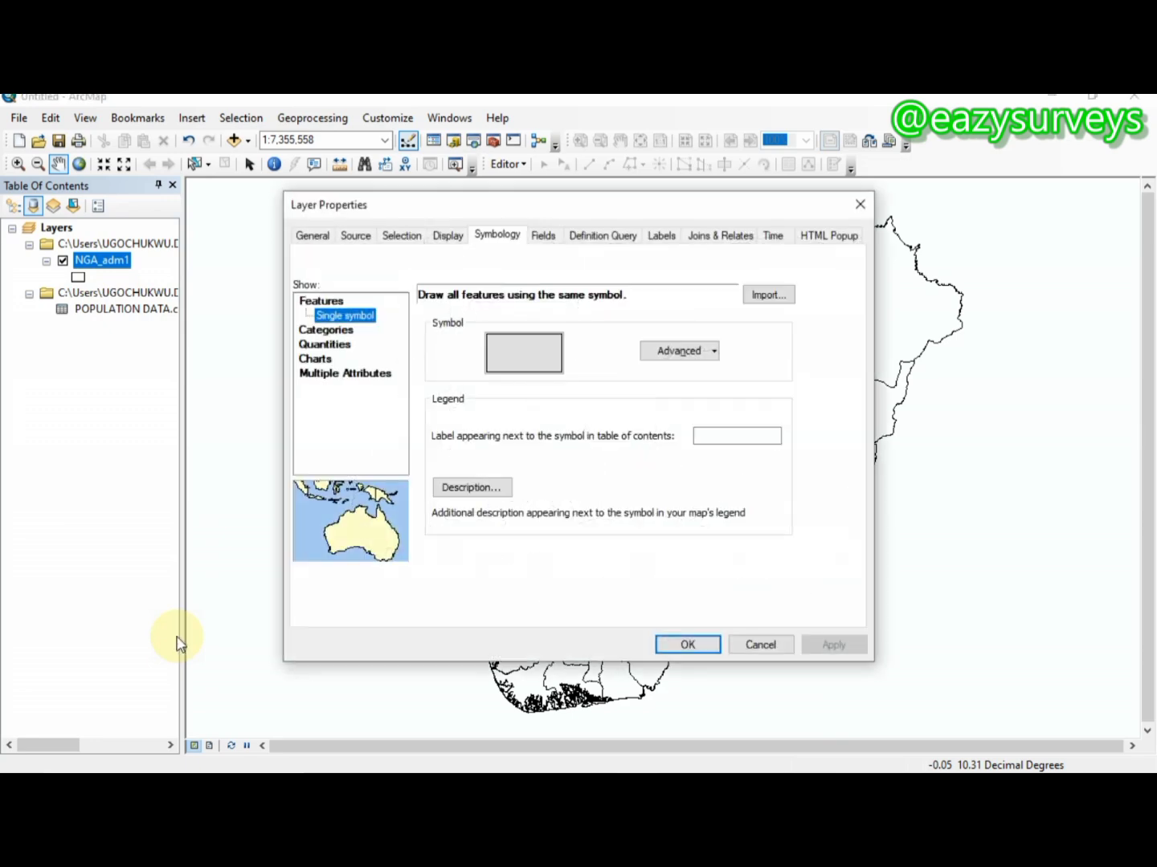
click(322, 235)
click(495, 235)
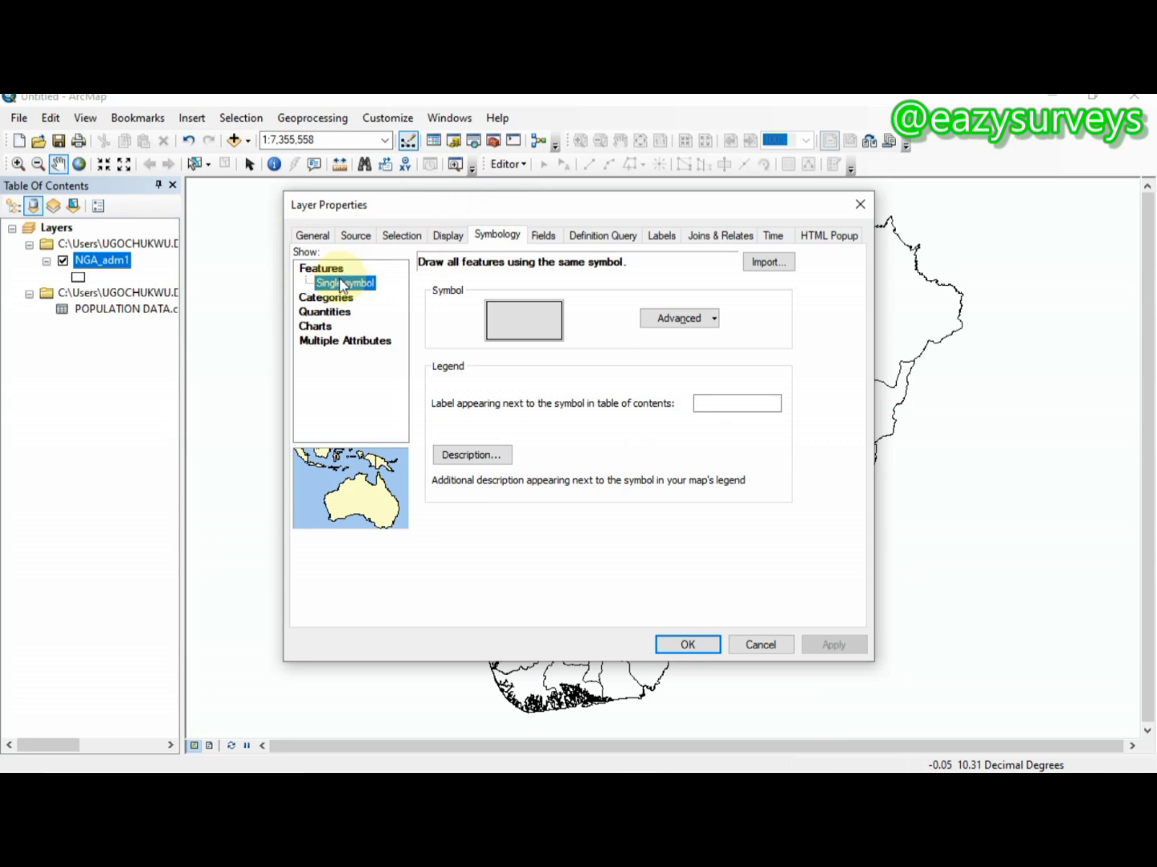
click(335, 312)
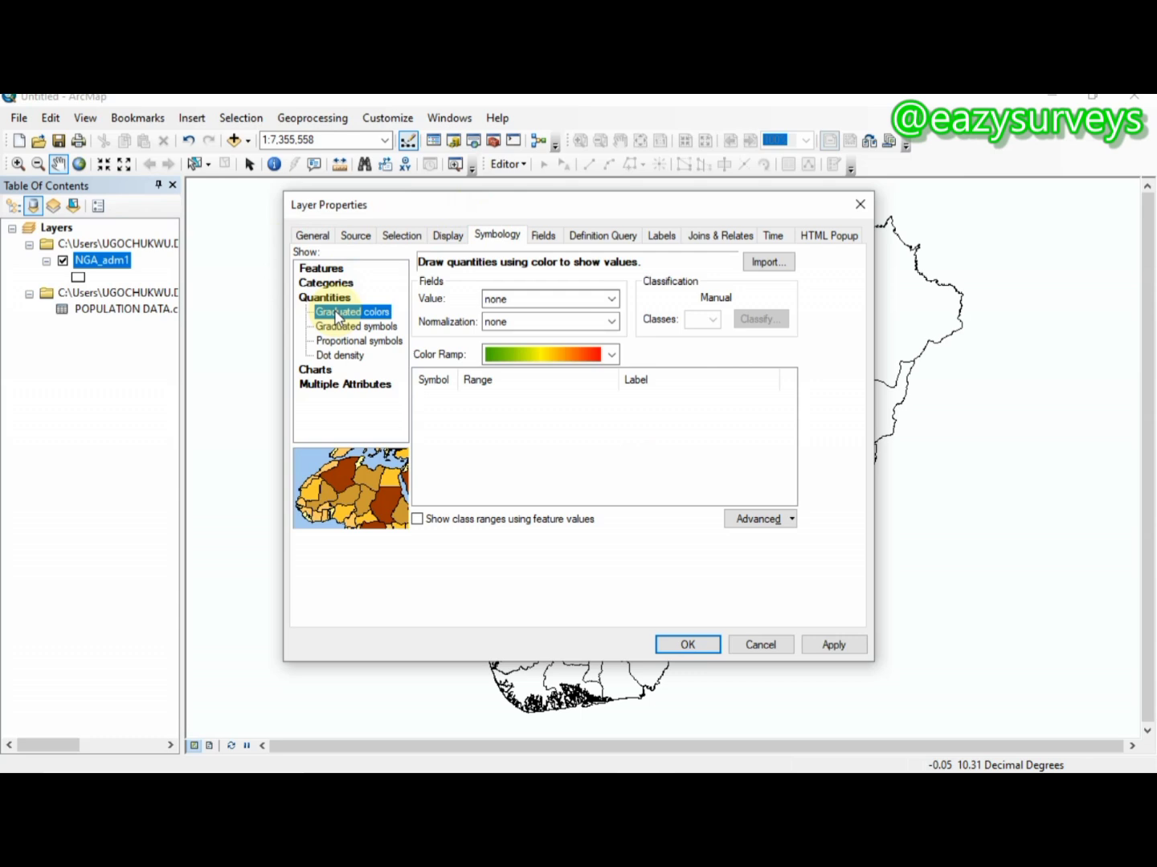
click(605, 299)
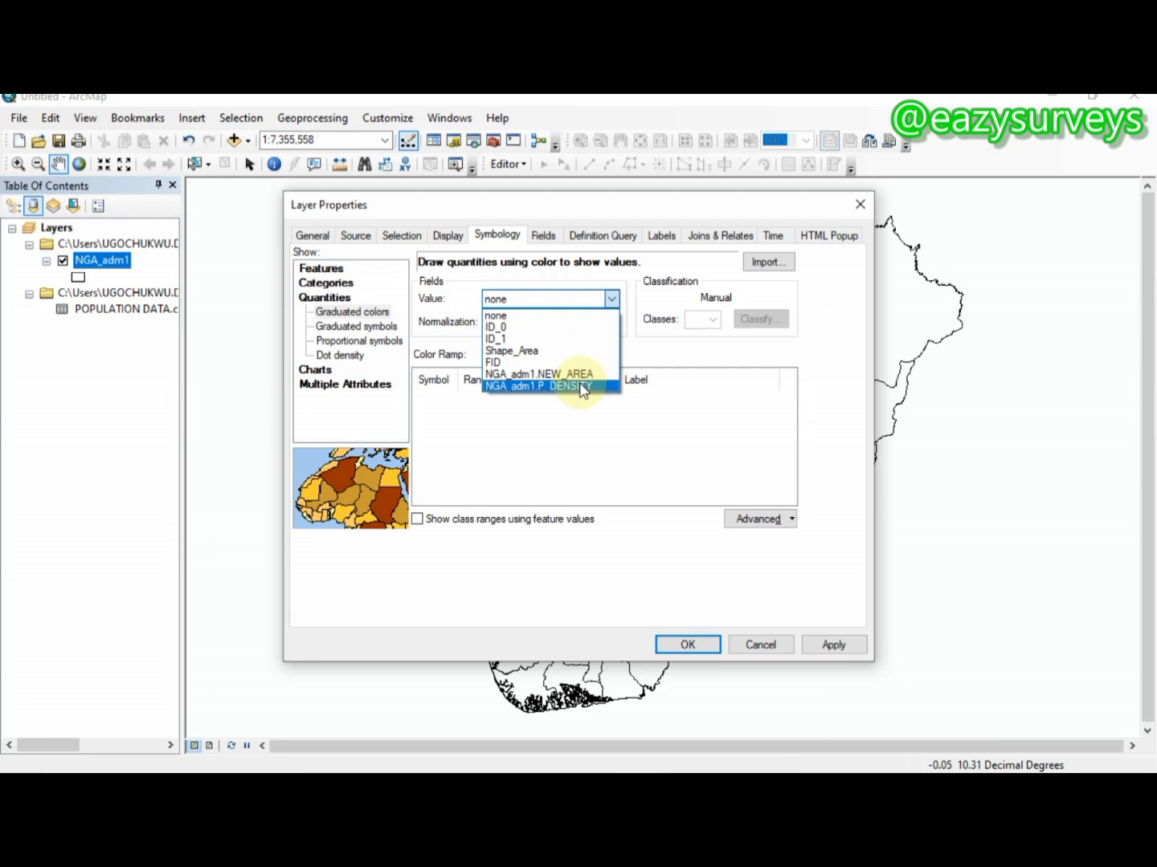
click(582, 386)
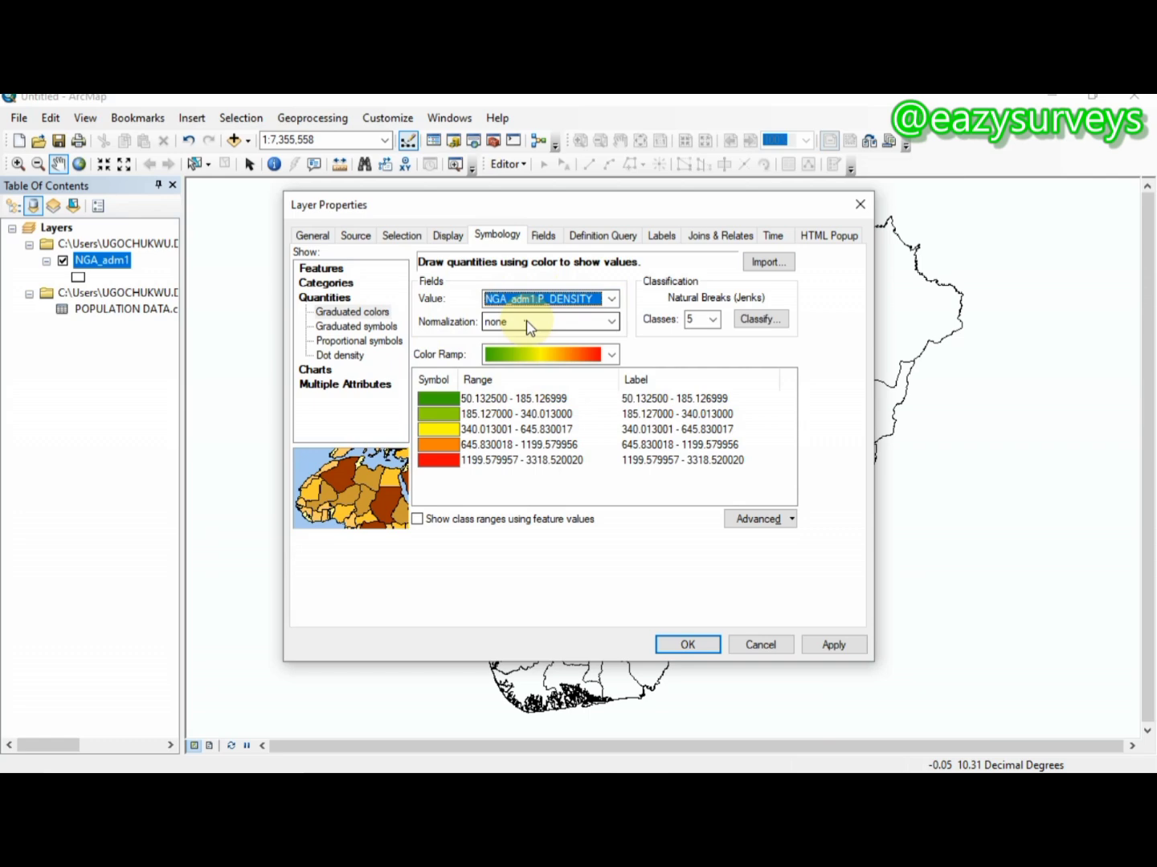
Set the number of P_DENSITY graduated color classes to 10
click(712, 321)
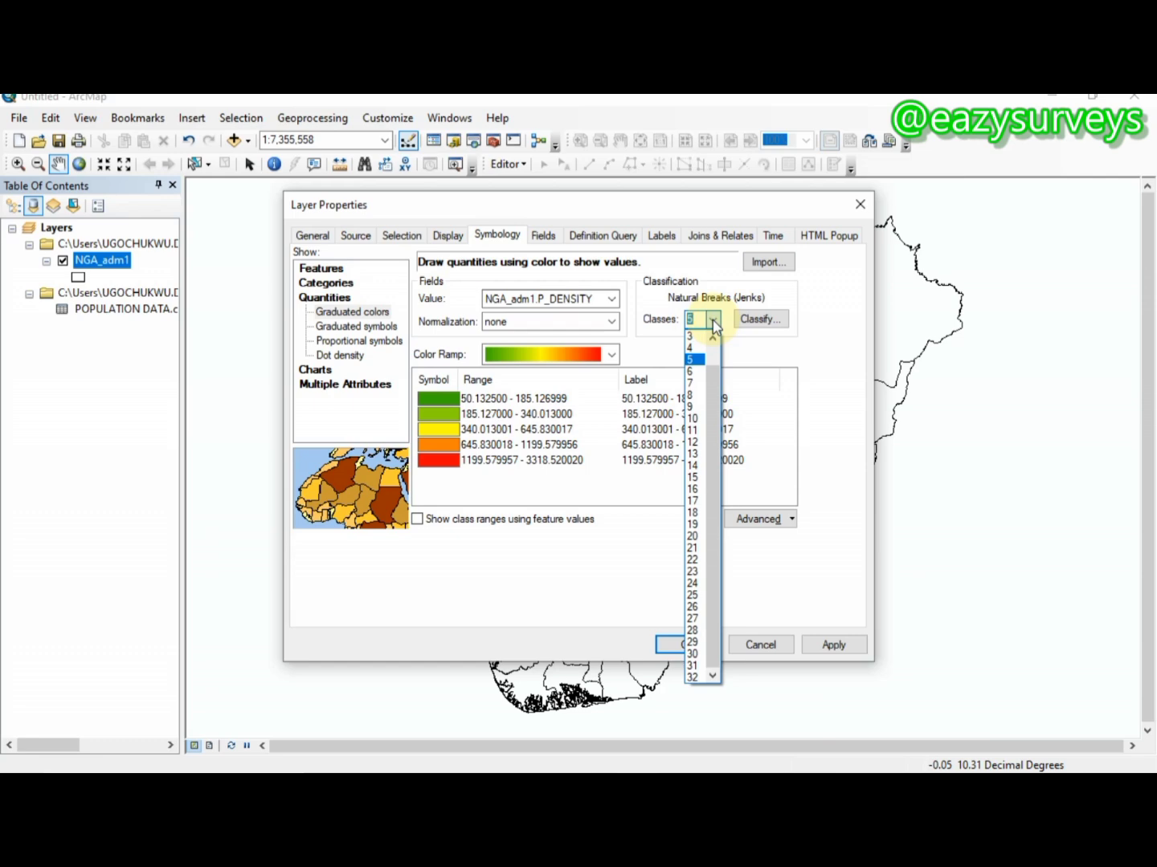
click(713, 337)
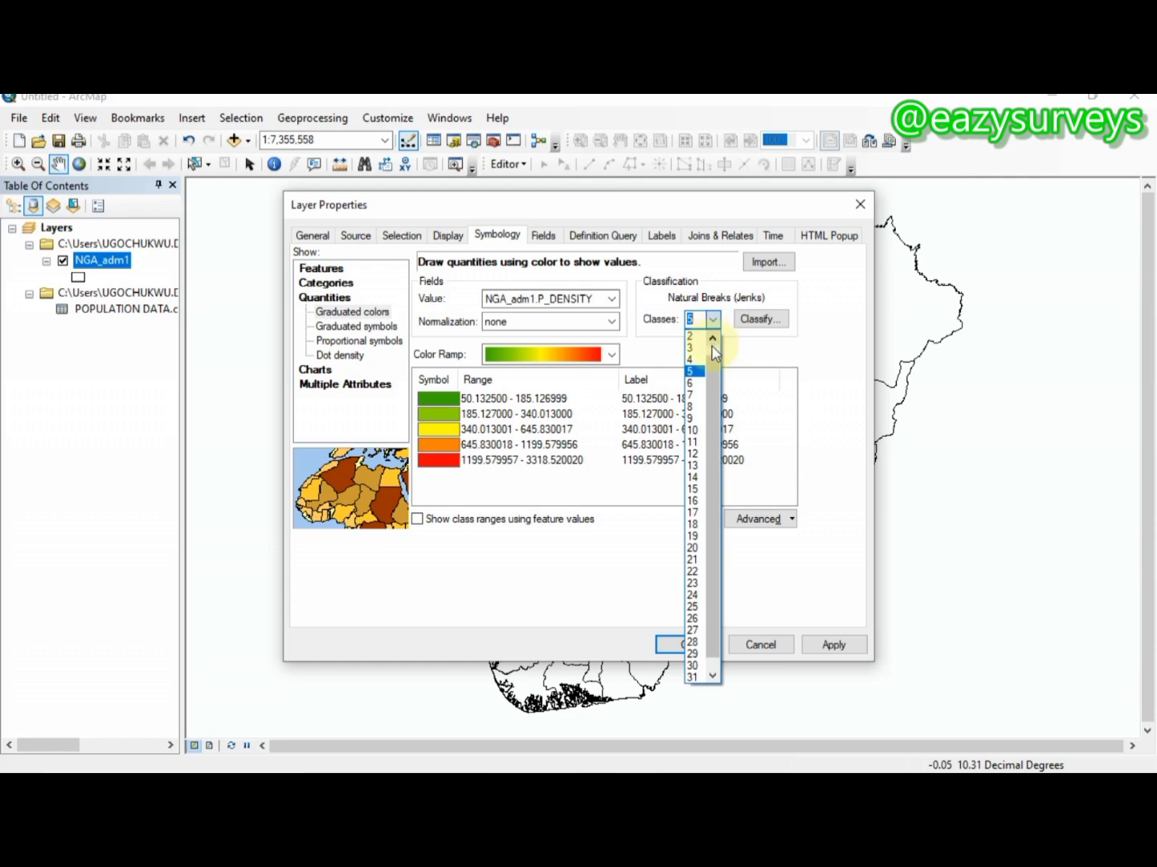
click(693, 431)
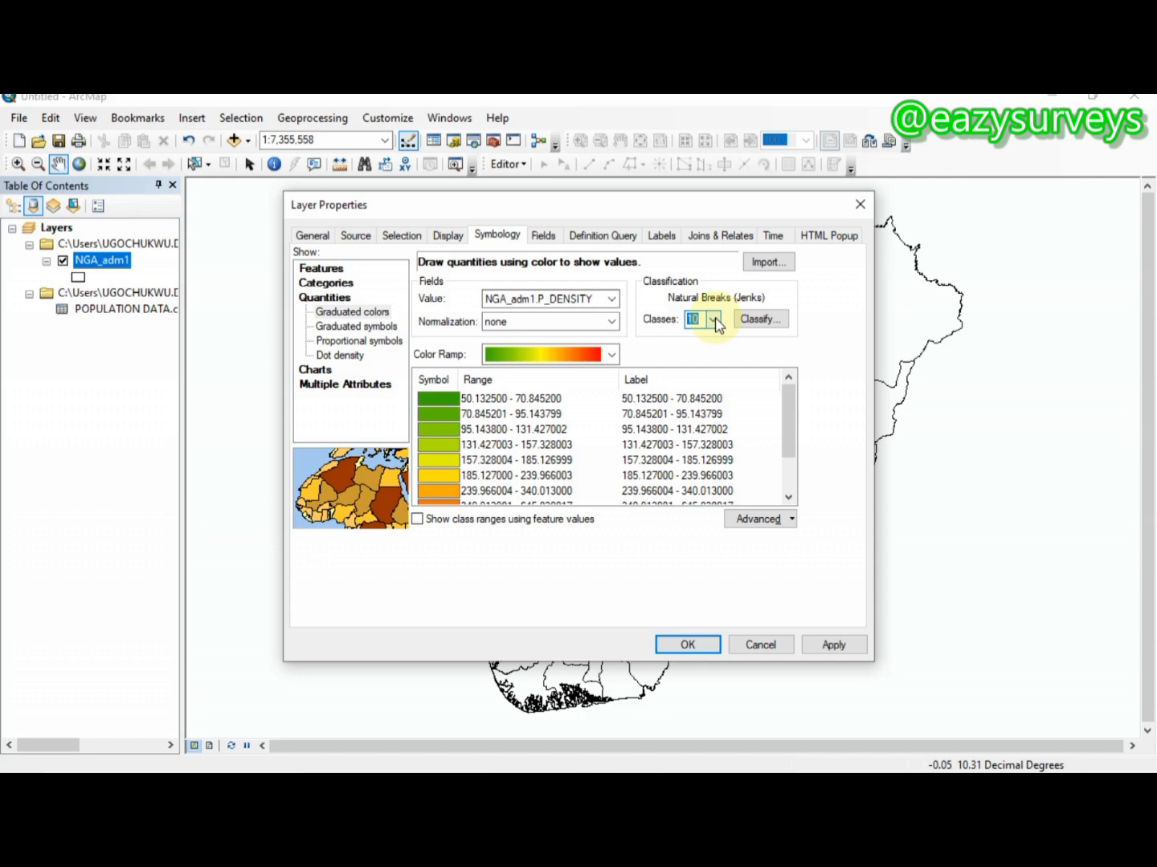
Format the class labels as numeric values rounded to 0 decimal places
right_click(677, 386)
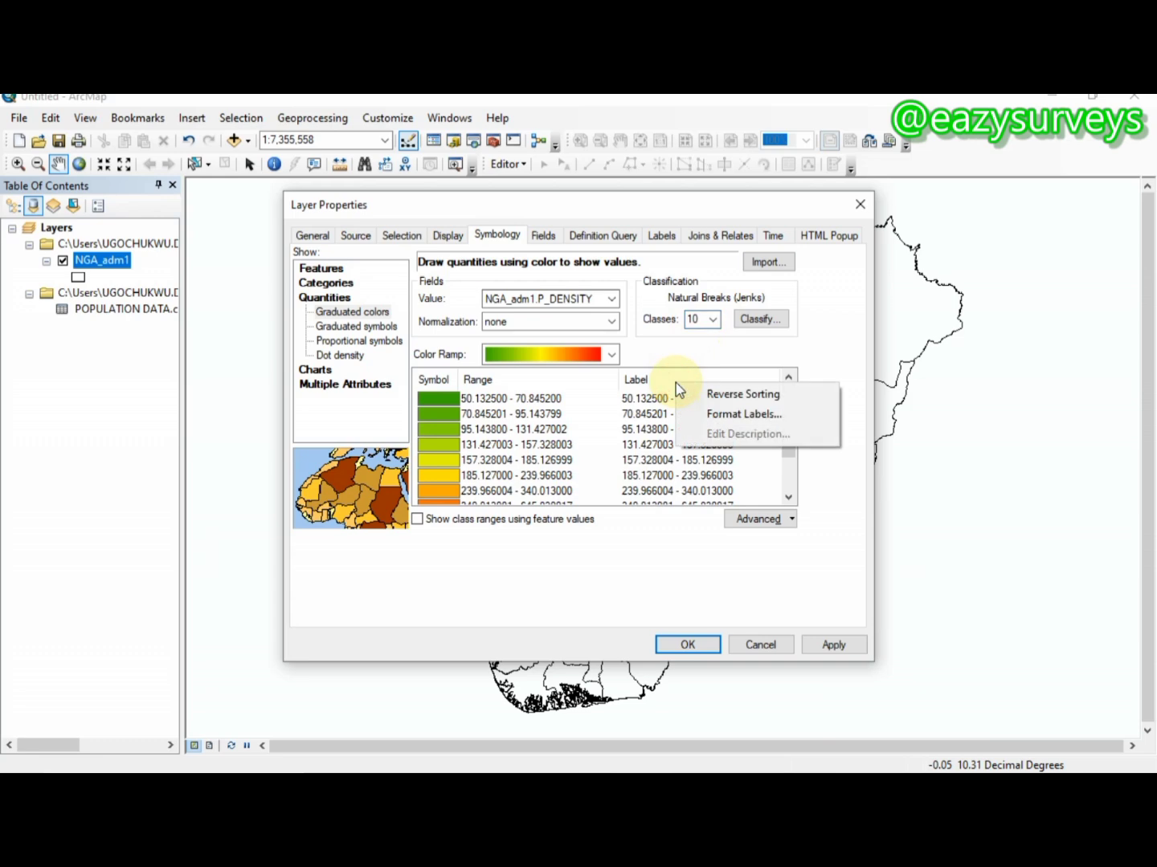
click(740, 416)
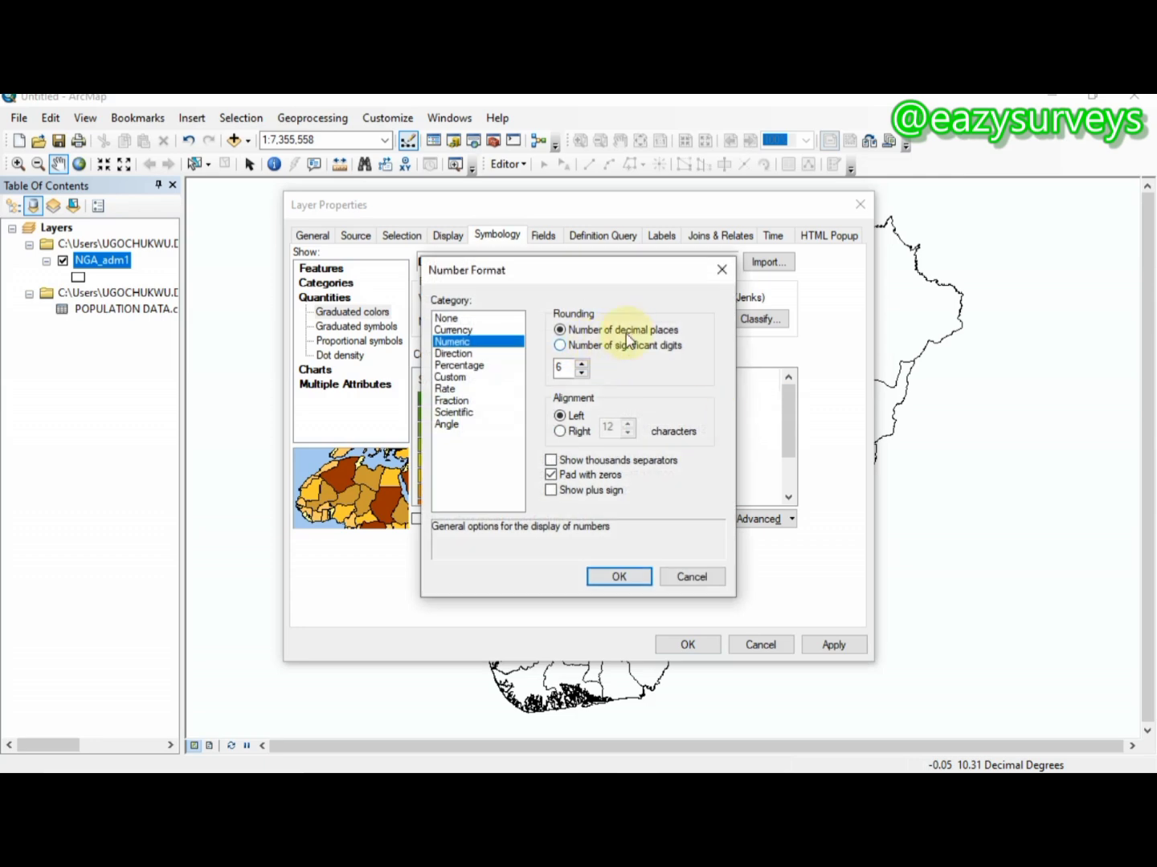
drag(647, 289, 437, 280)
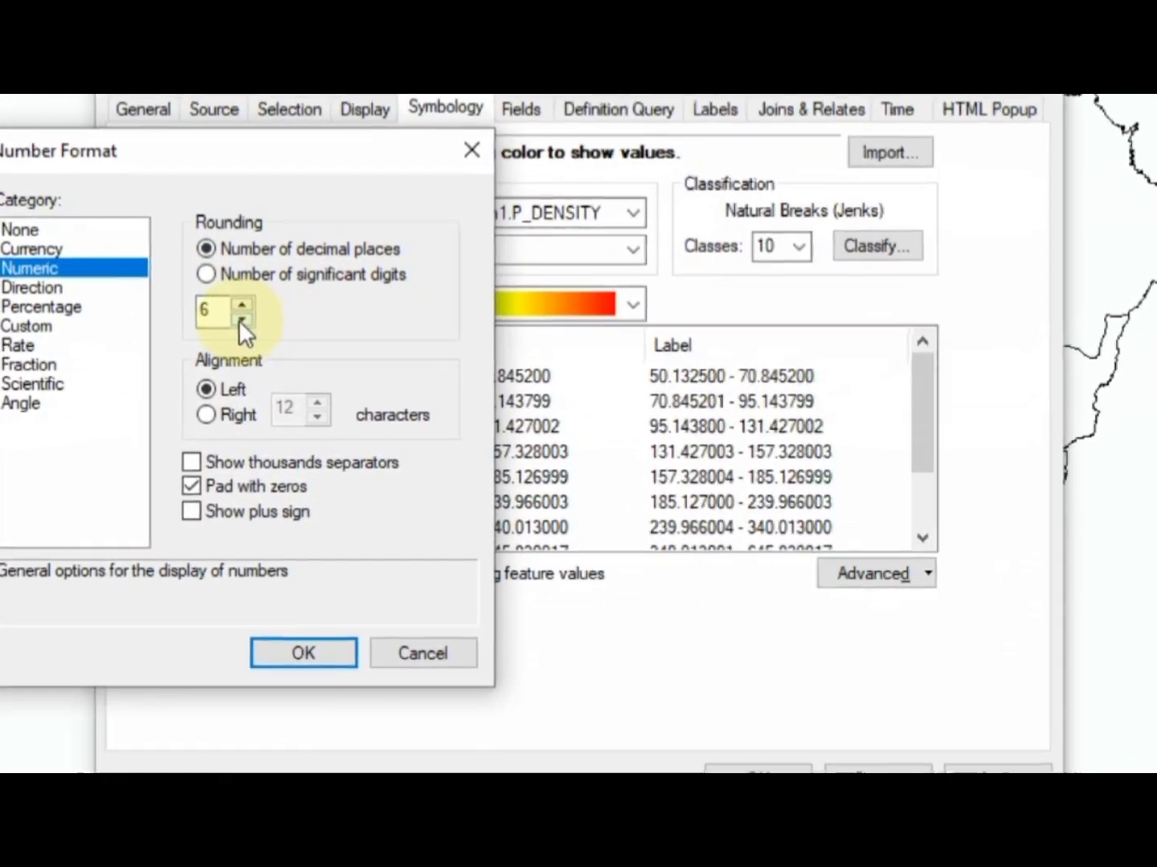
click(242, 321)
click(241, 322)
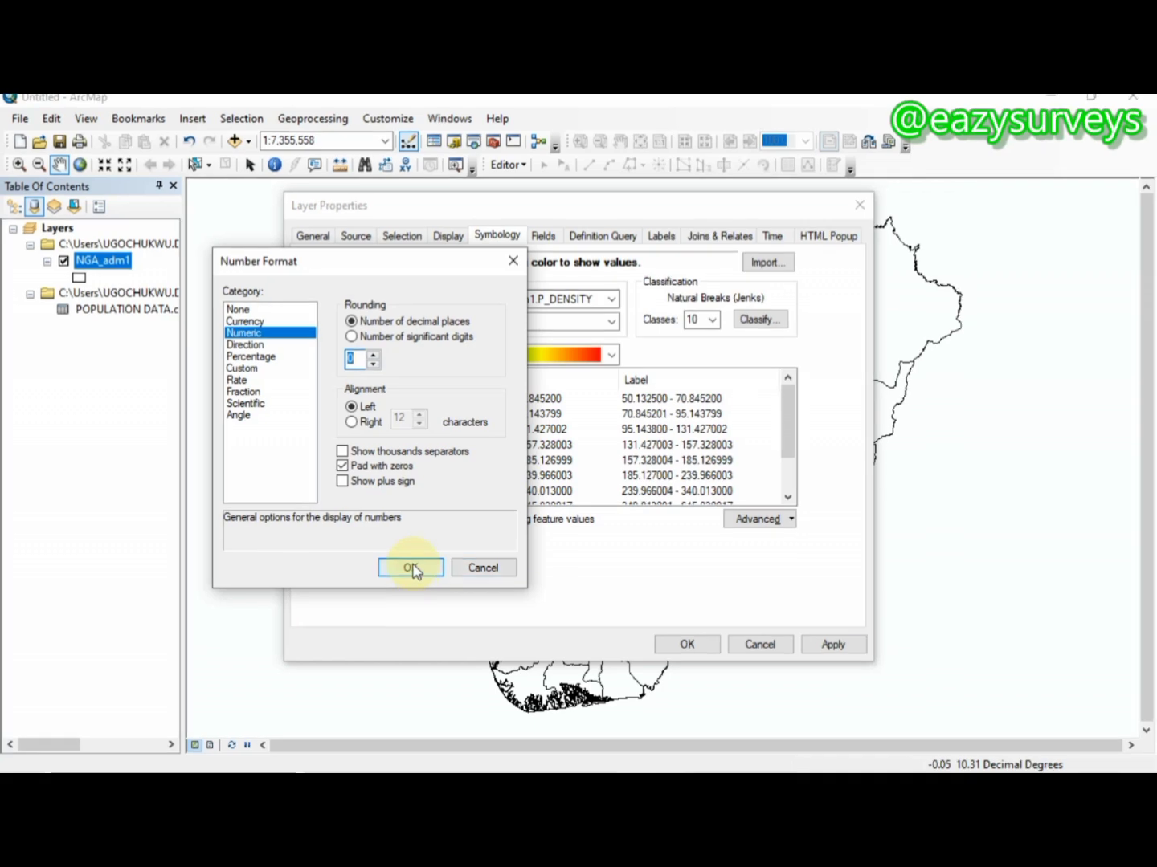
click(408, 568)
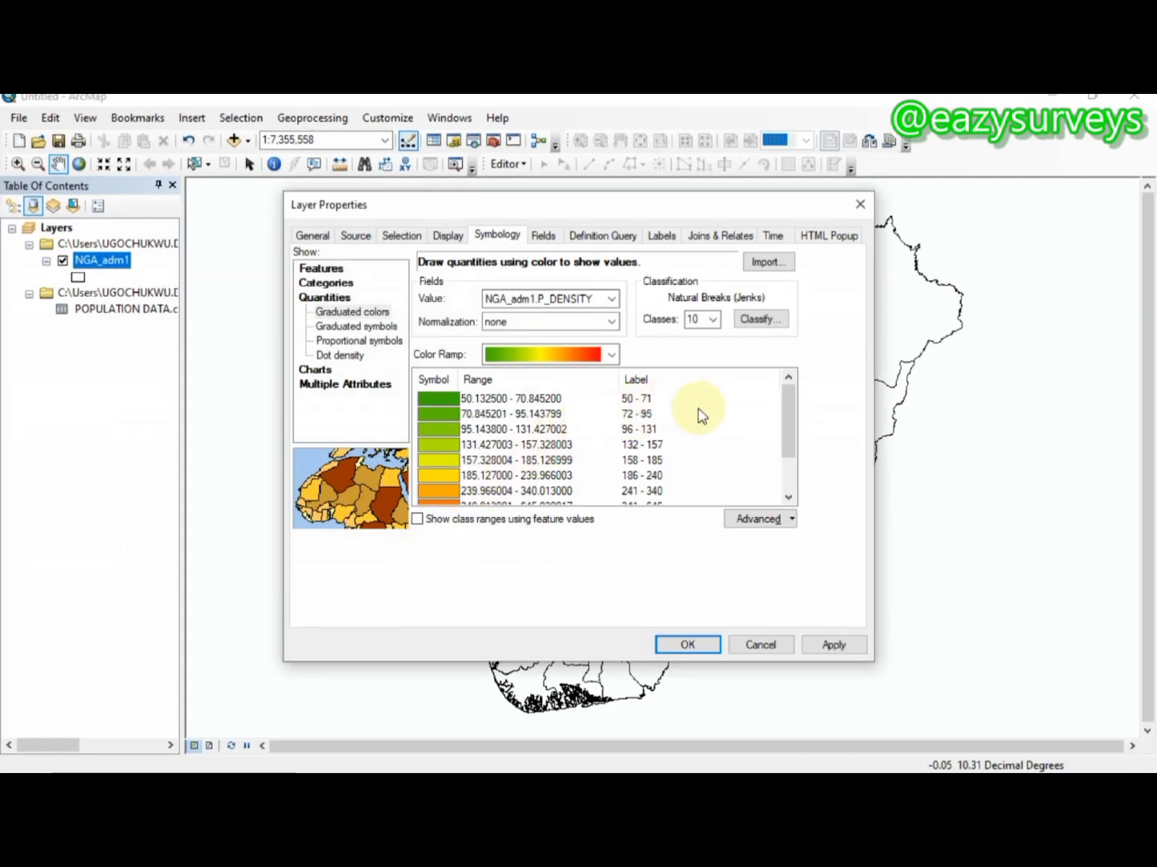
Review the class ranges, keep the green-to-red color ramp, and apply the symbology to the NGA_adm1 layer
click(787, 394)
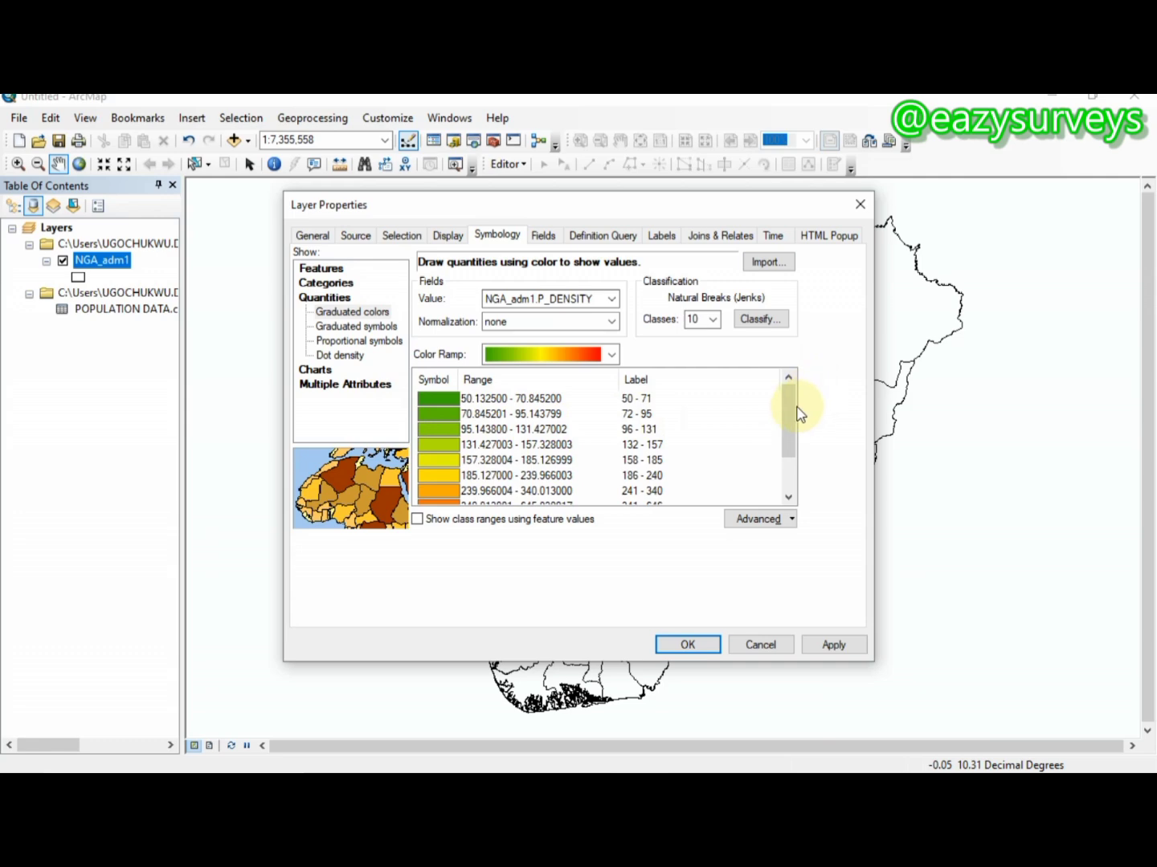
drag(790, 406, 792, 462)
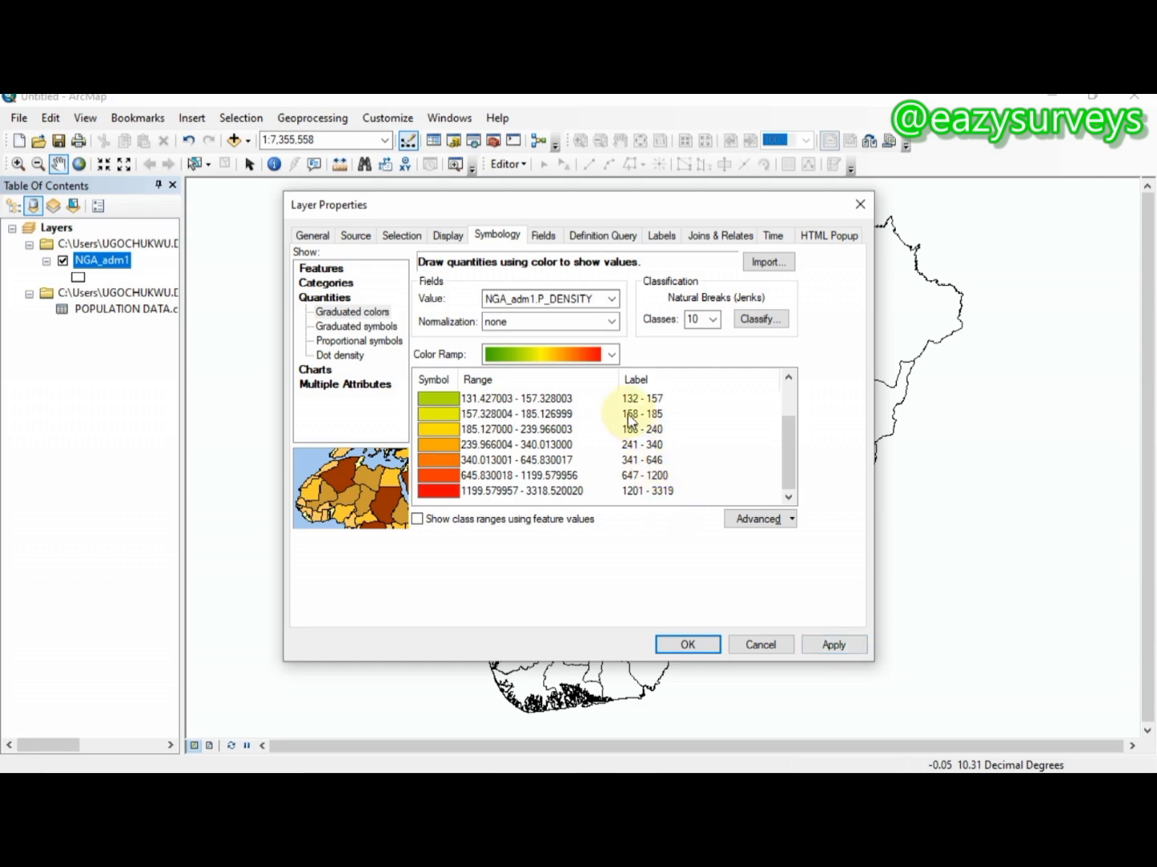
click(612, 355)
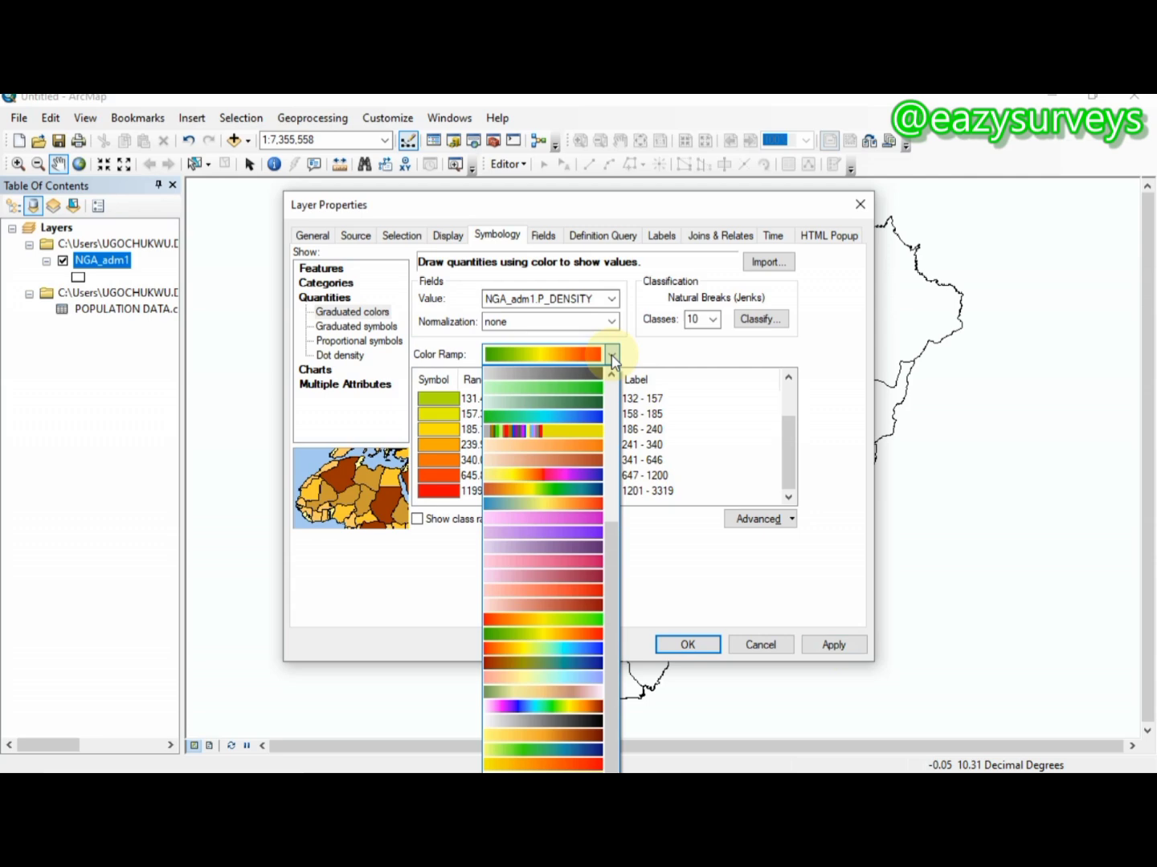
click(612, 357)
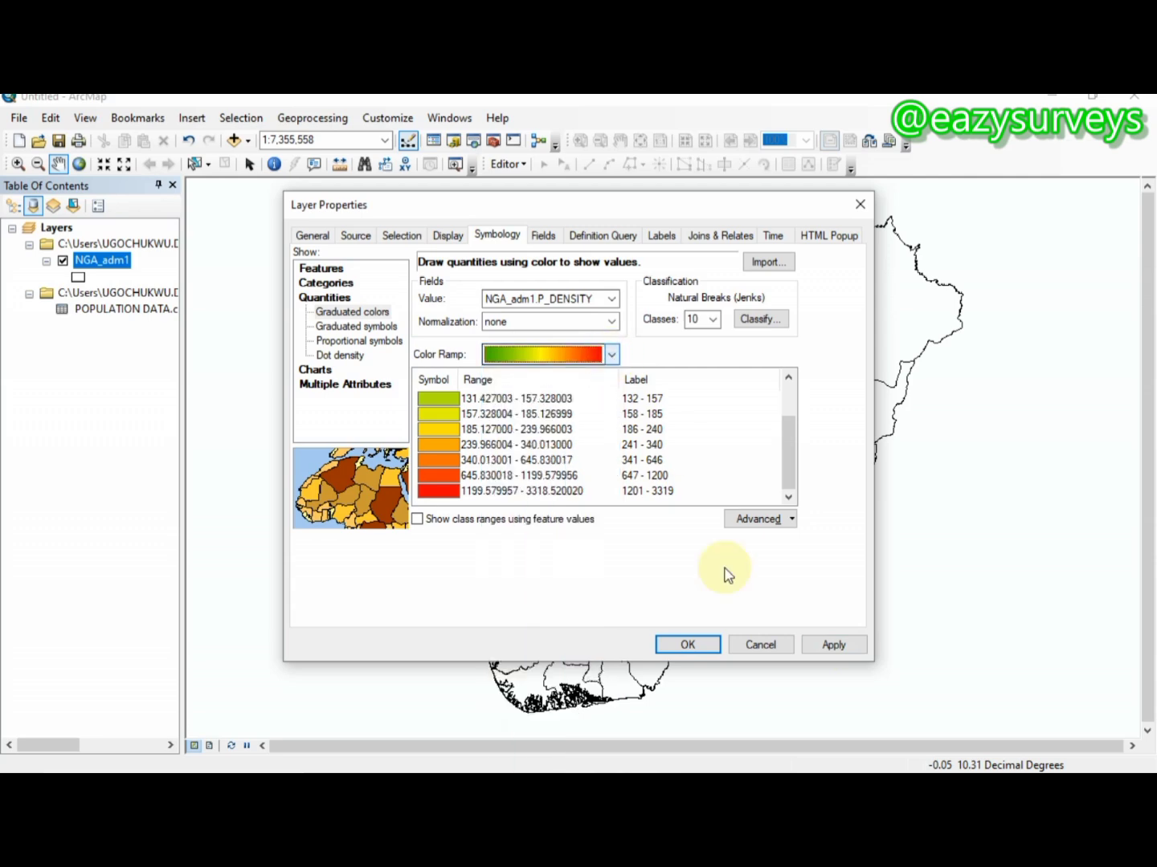
click(836, 648)
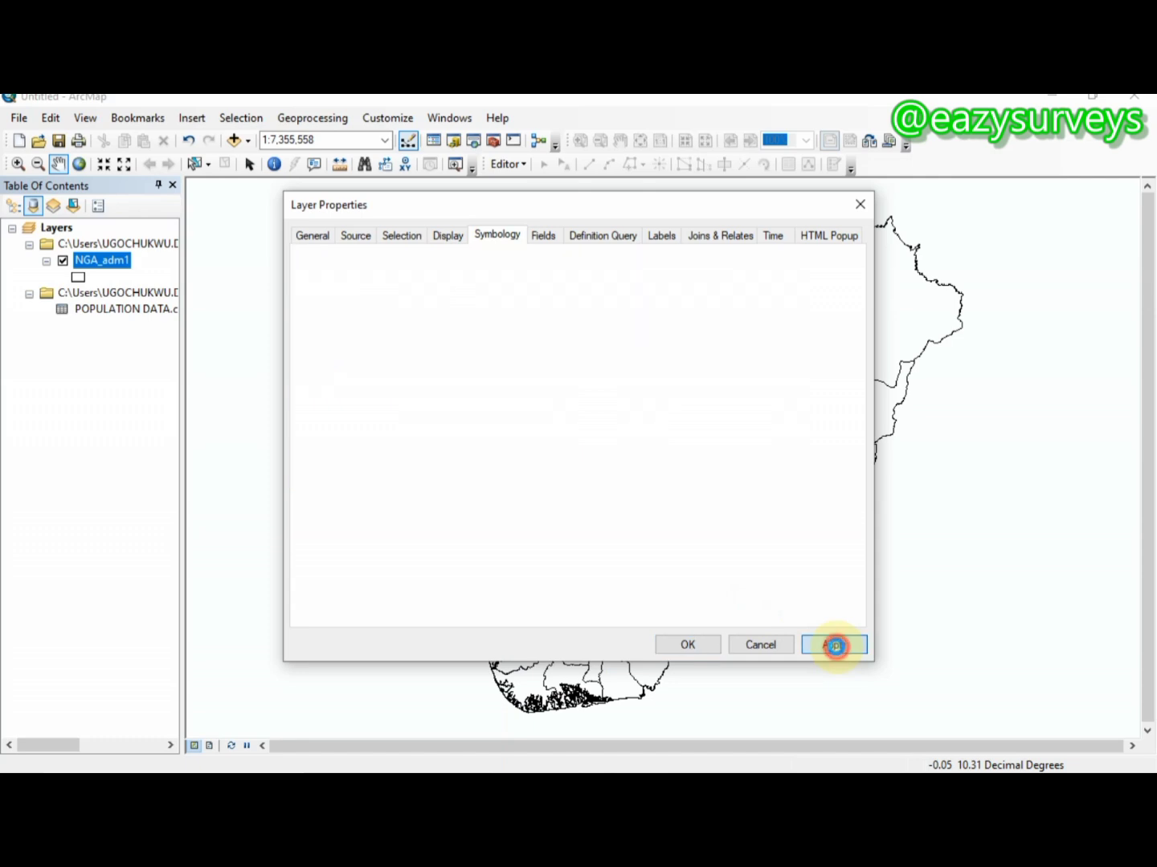
click(682, 646)
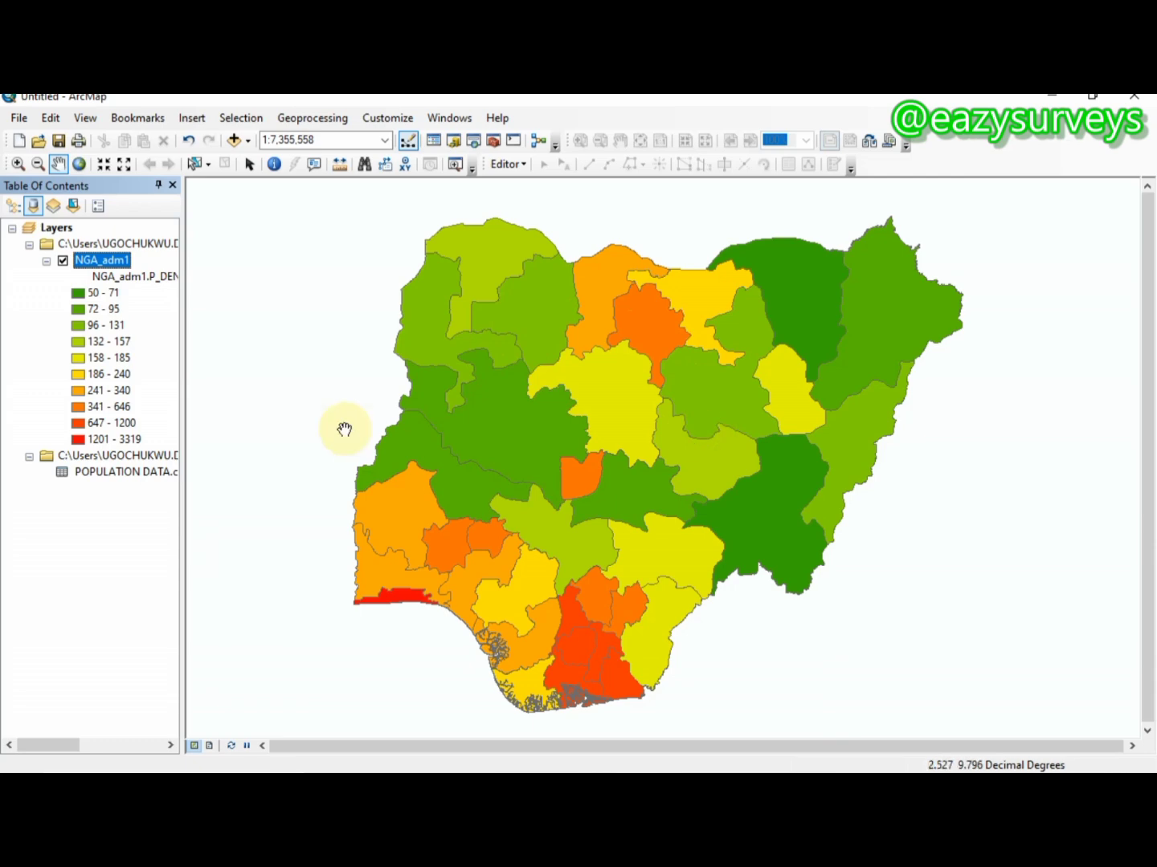
Check the STATE field in the NGA_adm1 attribute table and close the table
right_click(98, 264)
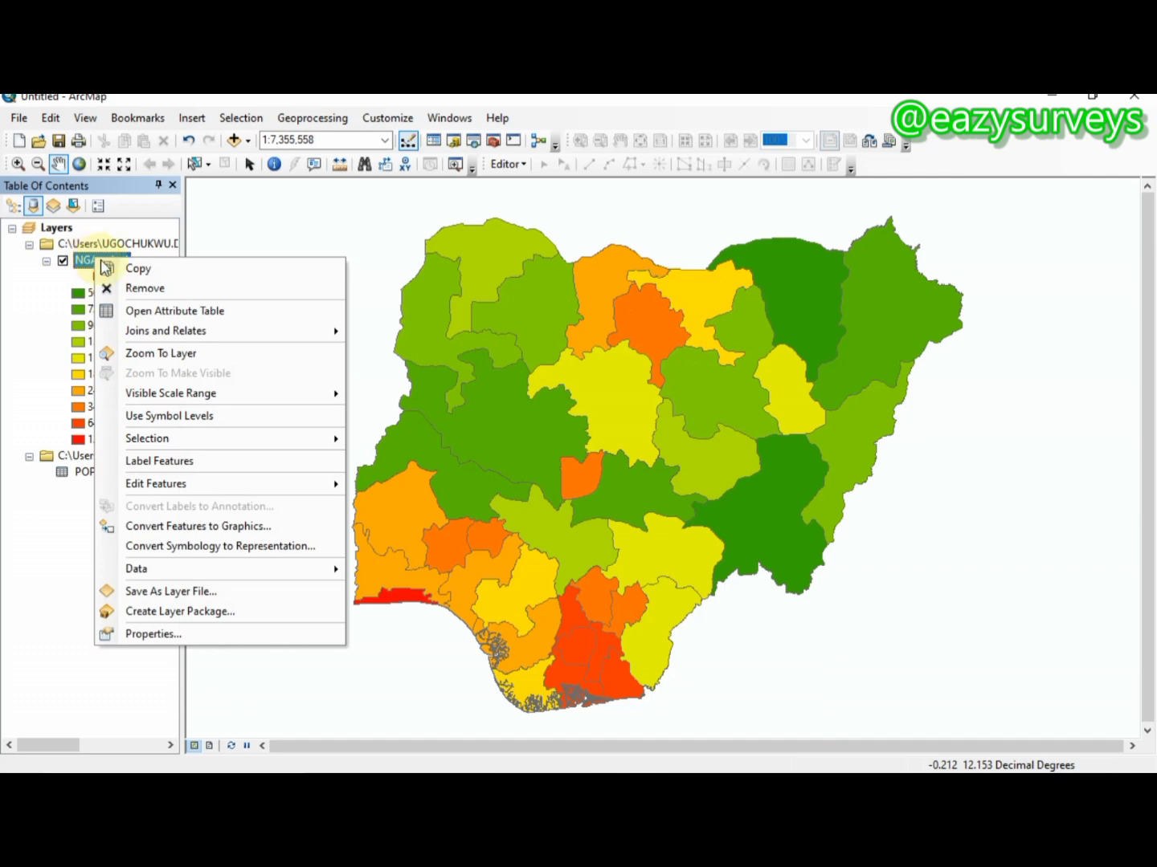
click(147, 314)
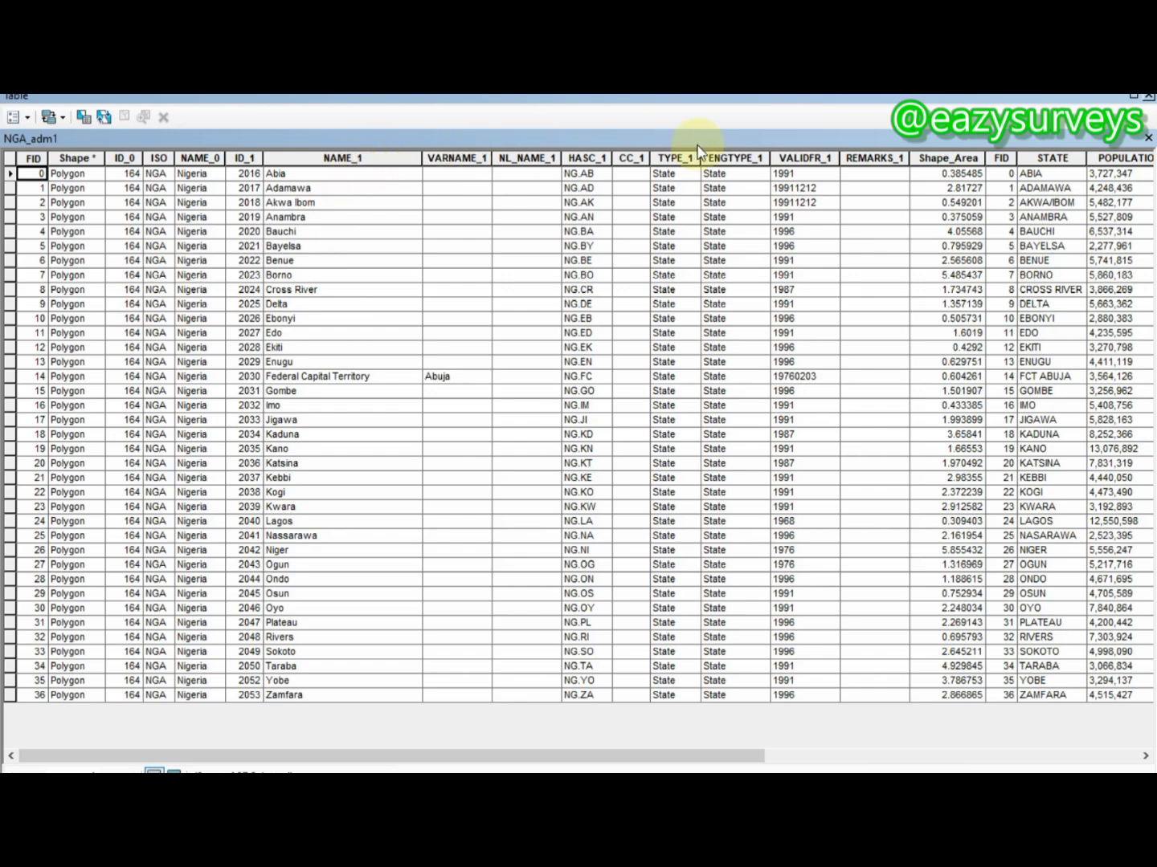
click(1037, 190)
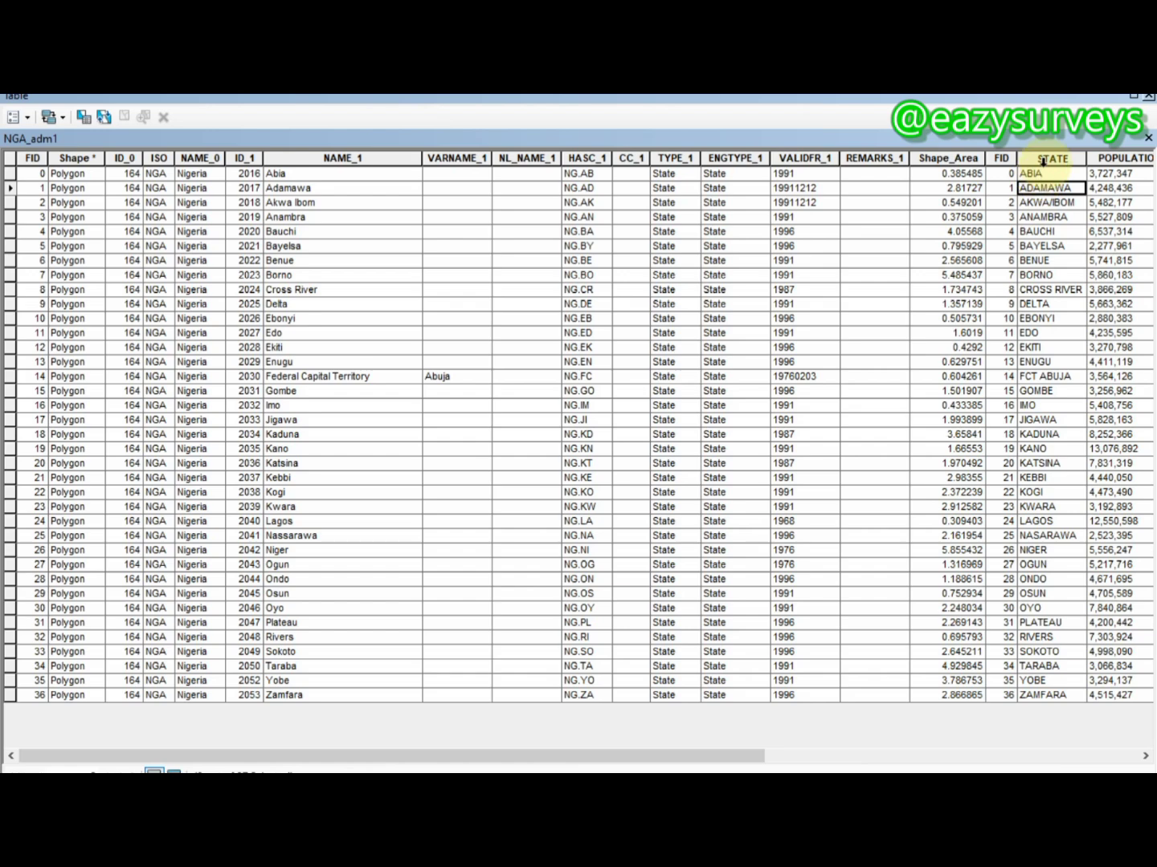
click(1149, 98)
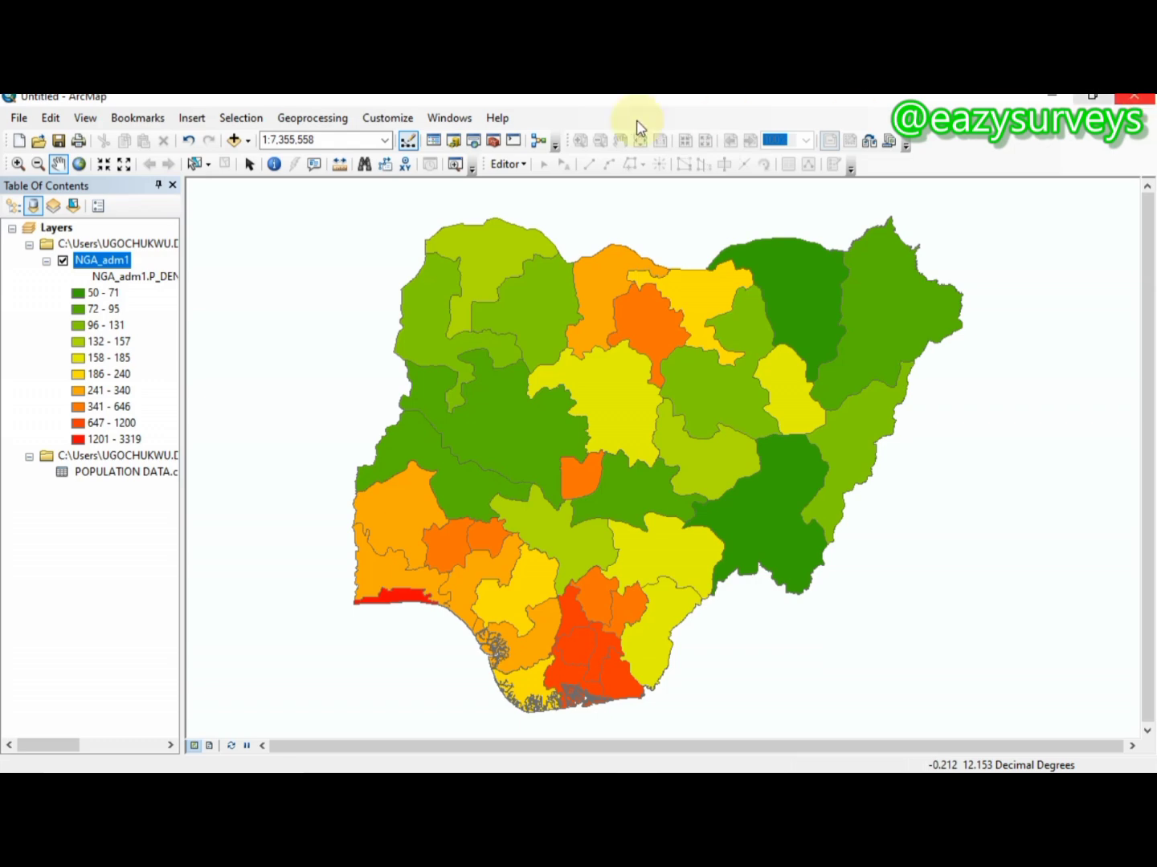
Label the NGA_adm1 features with the STATE field in black Arial, size 10
right_click(87, 264)
click(173, 644)
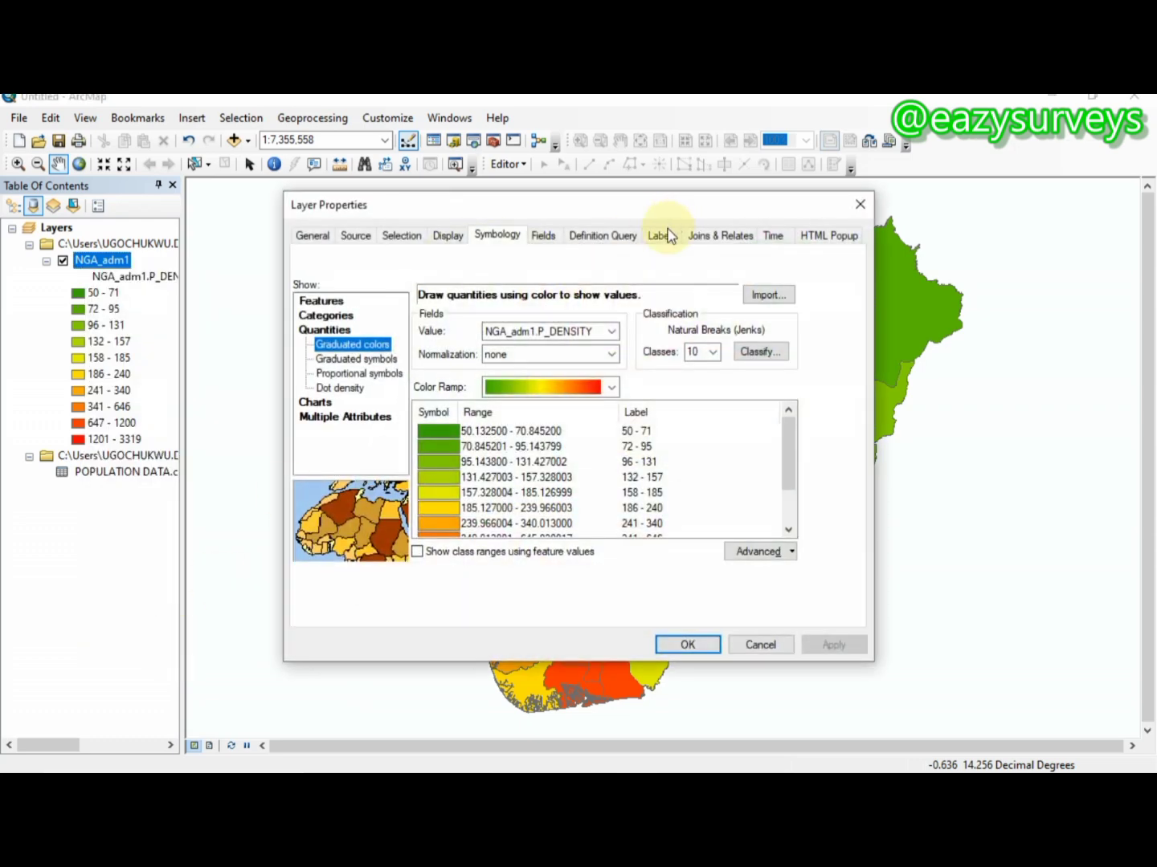
click(663, 236)
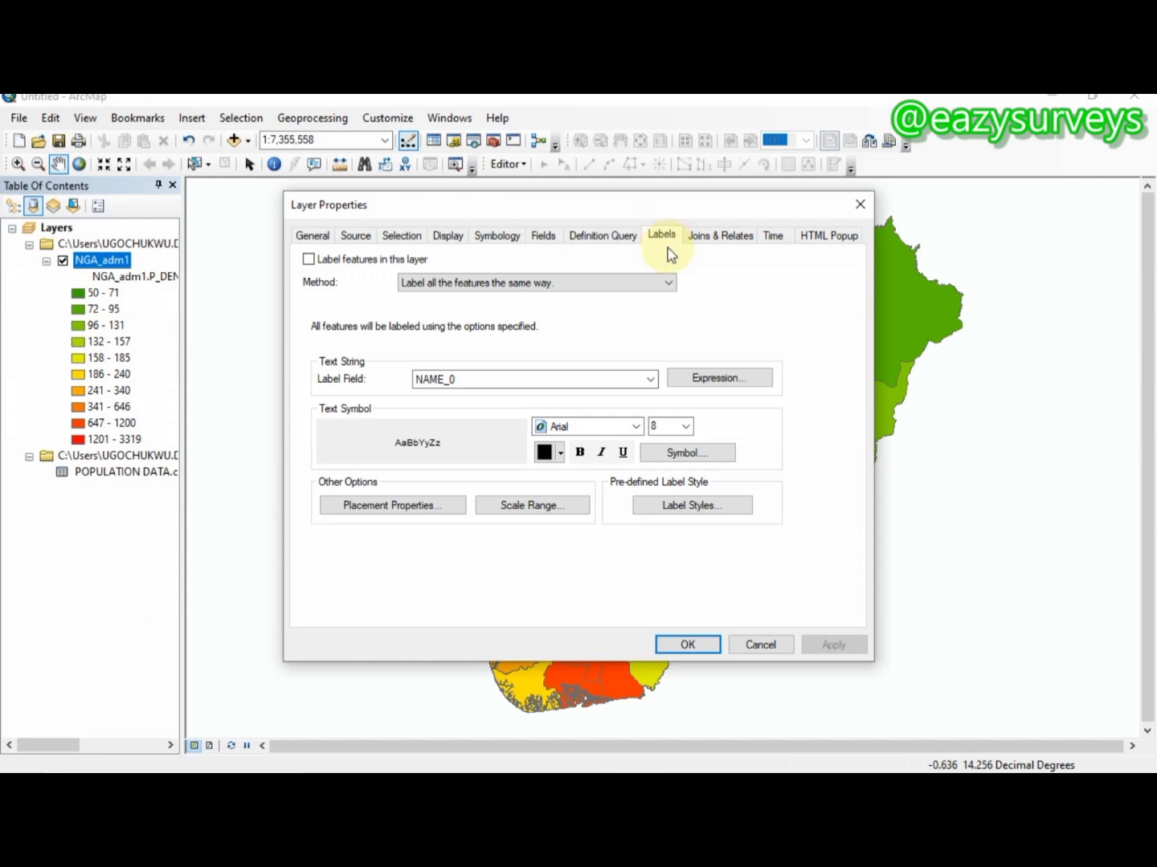
click(652, 380)
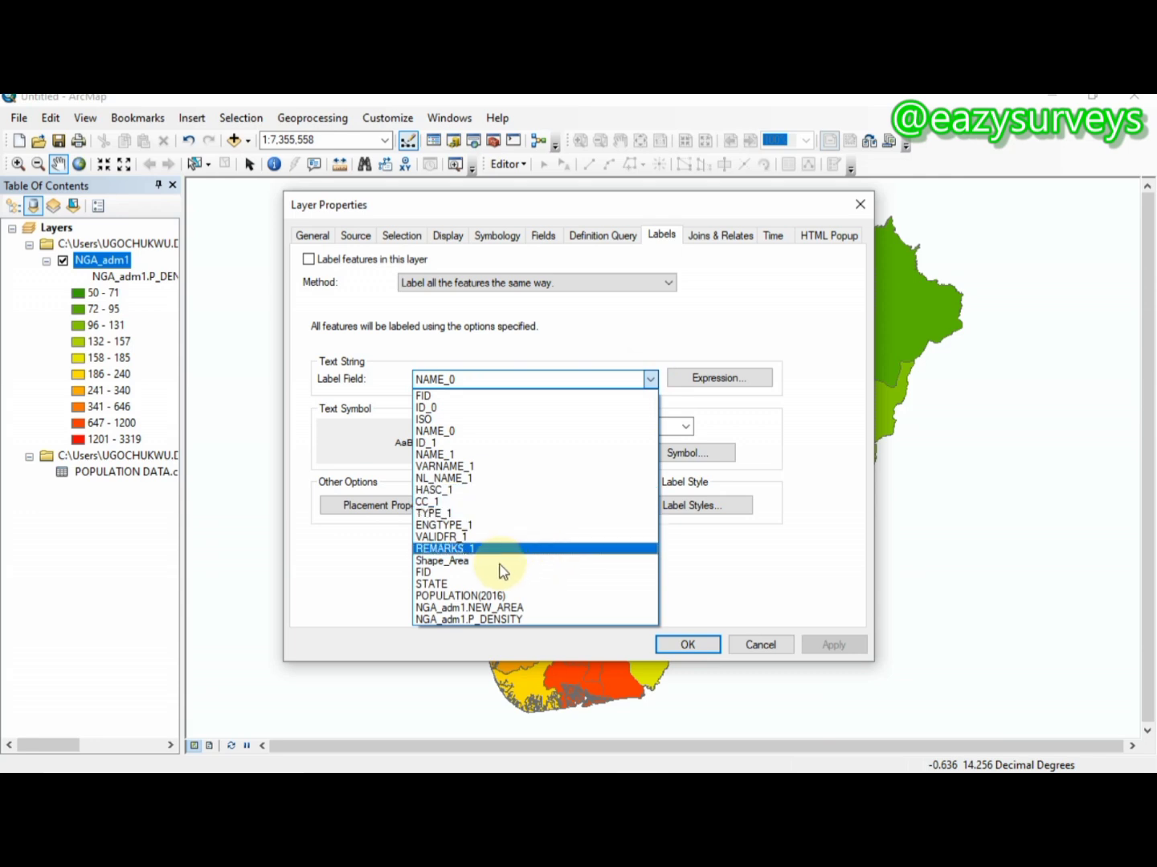
click(450, 584)
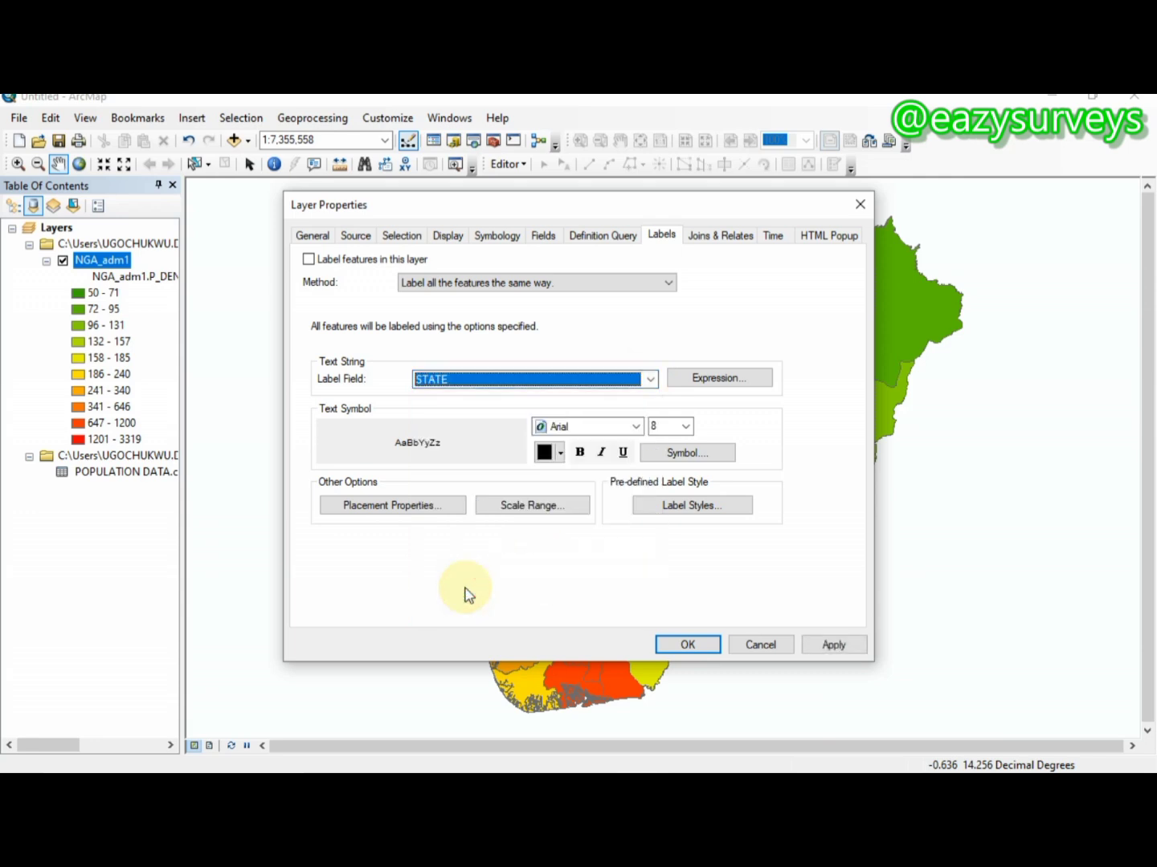
click(686, 426)
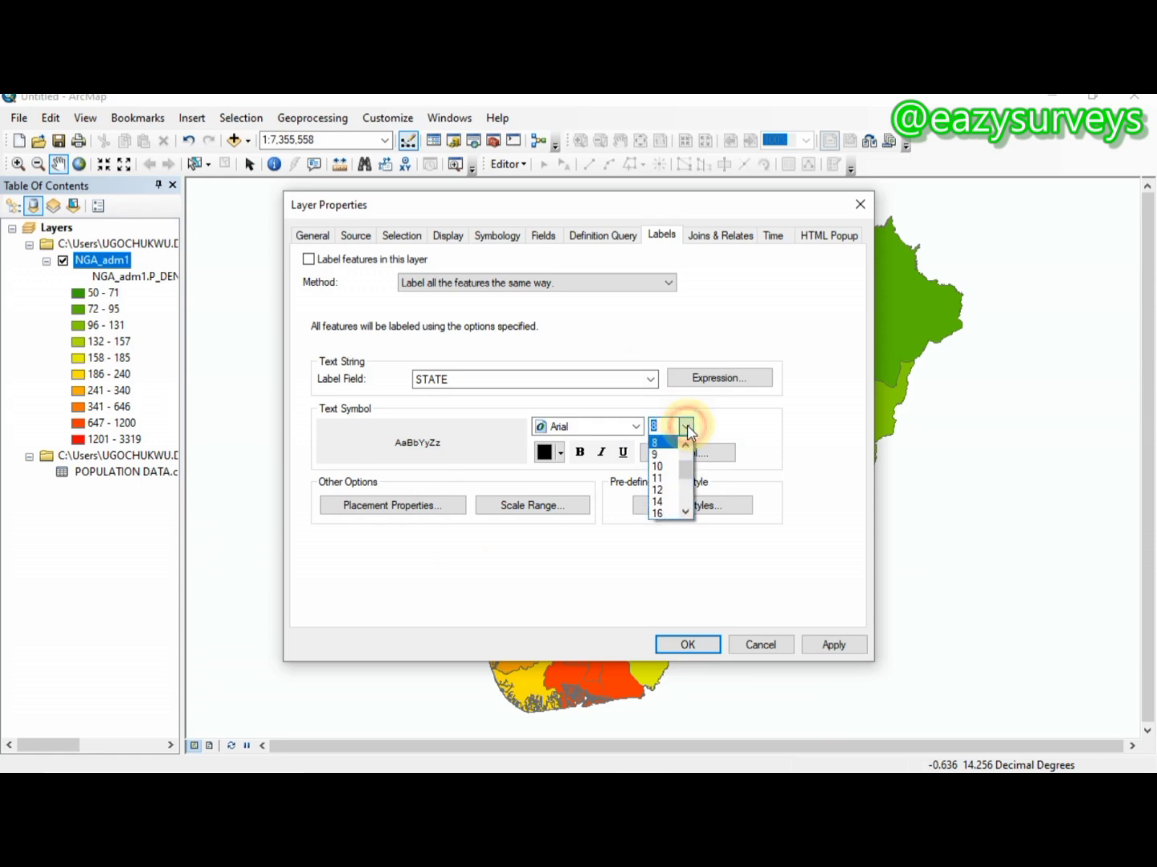
click(672, 468)
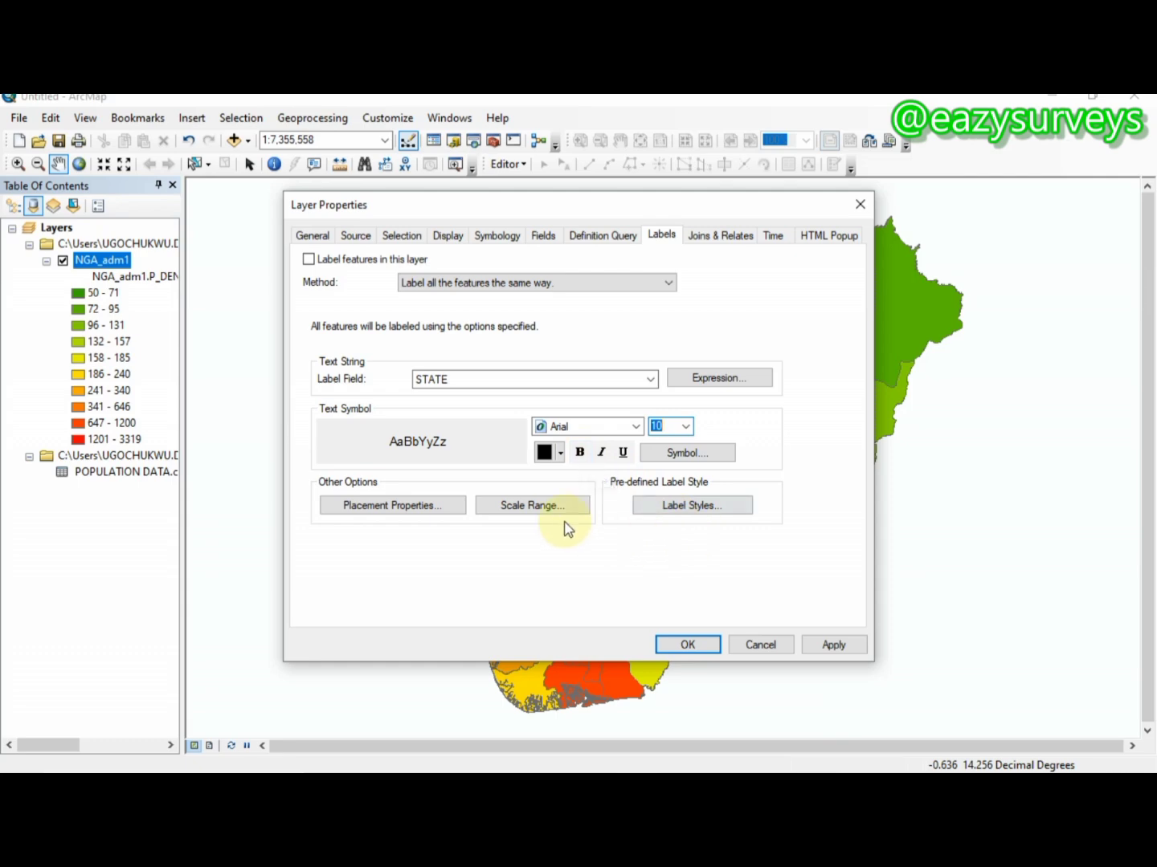
click(543, 455)
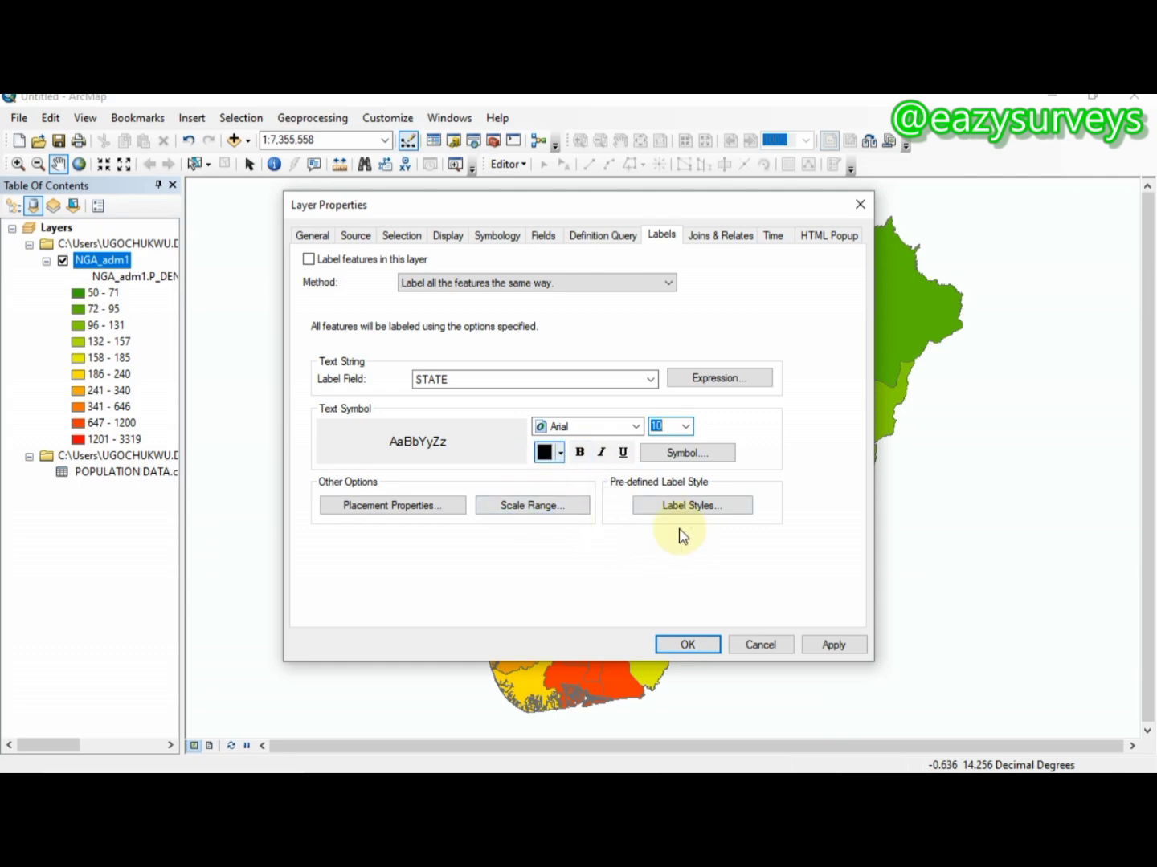
click(834, 646)
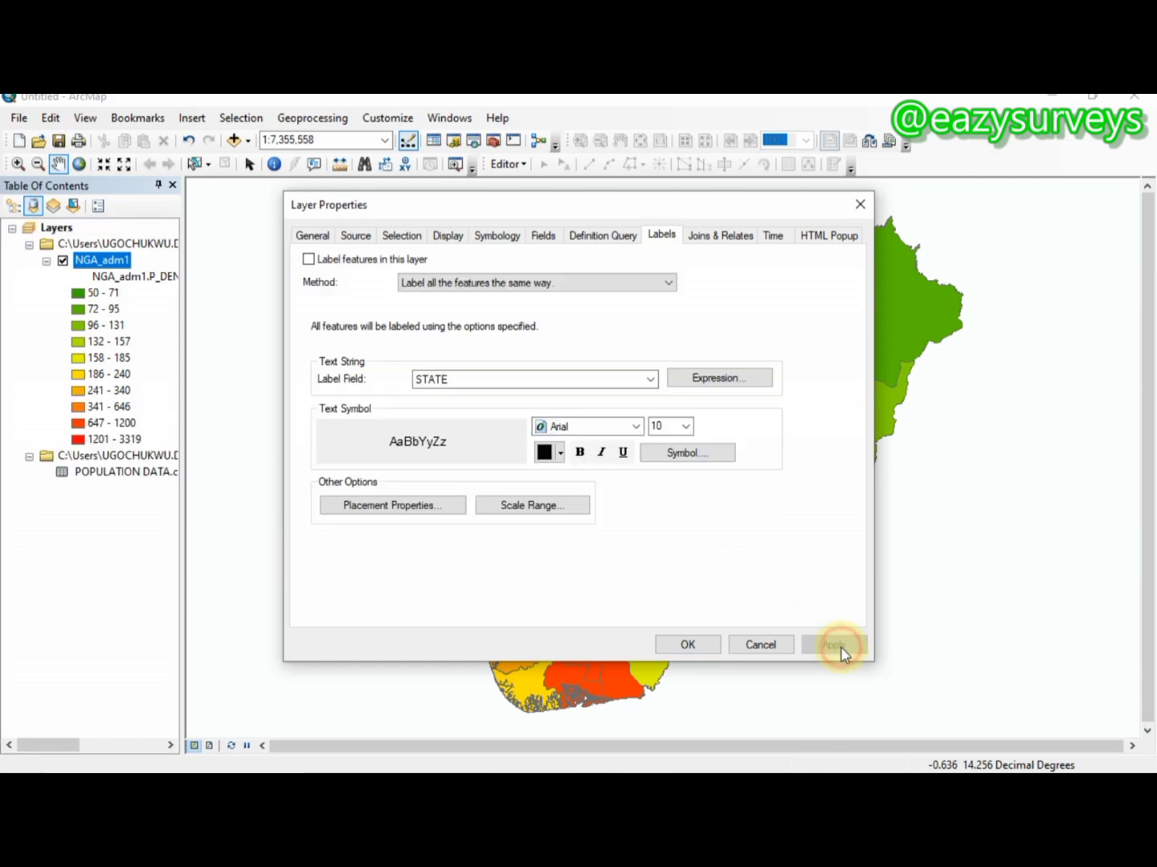
click(706, 645)
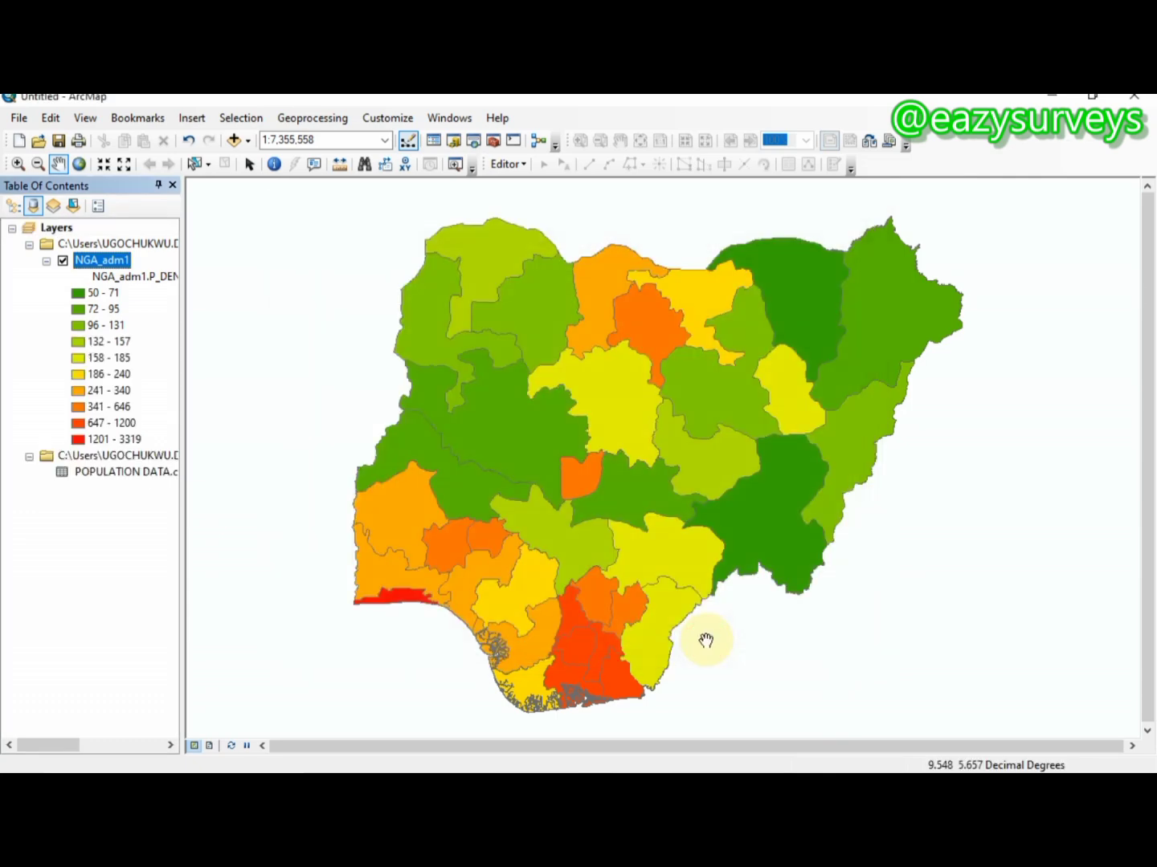
right_click(104, 261)
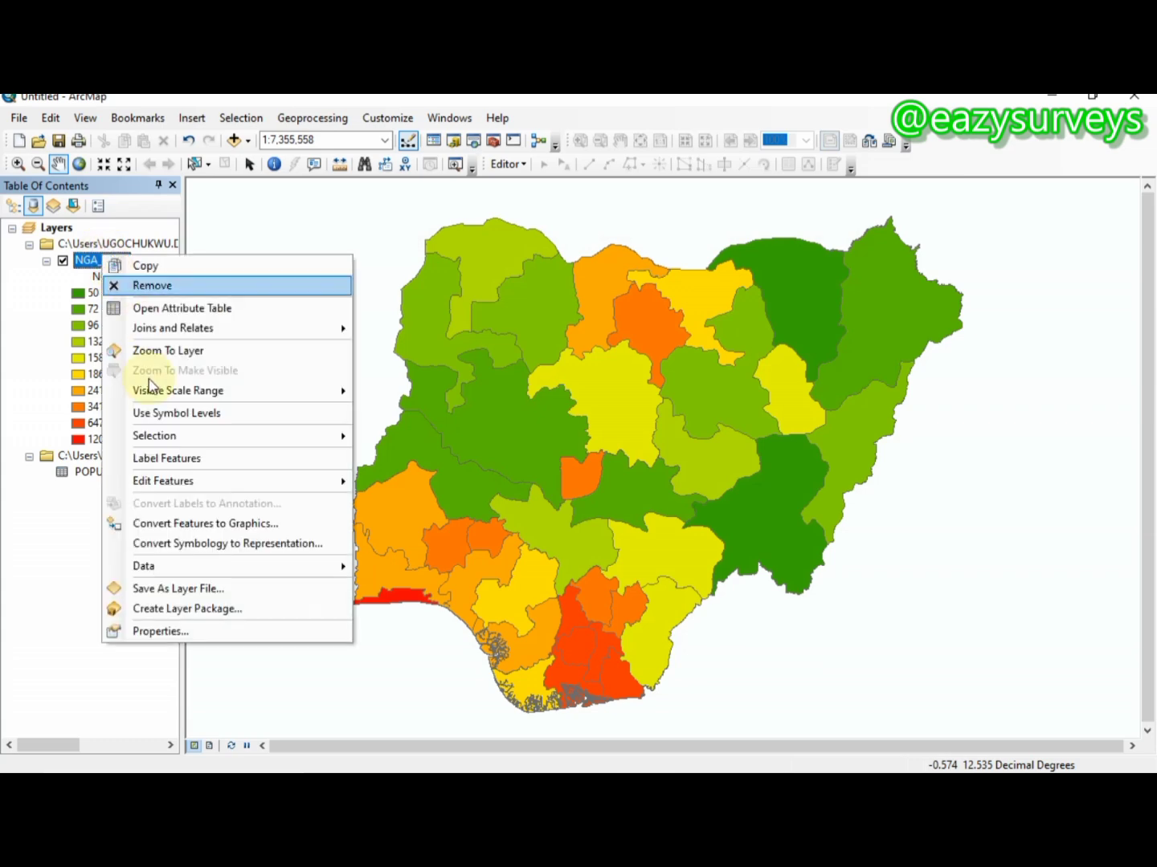
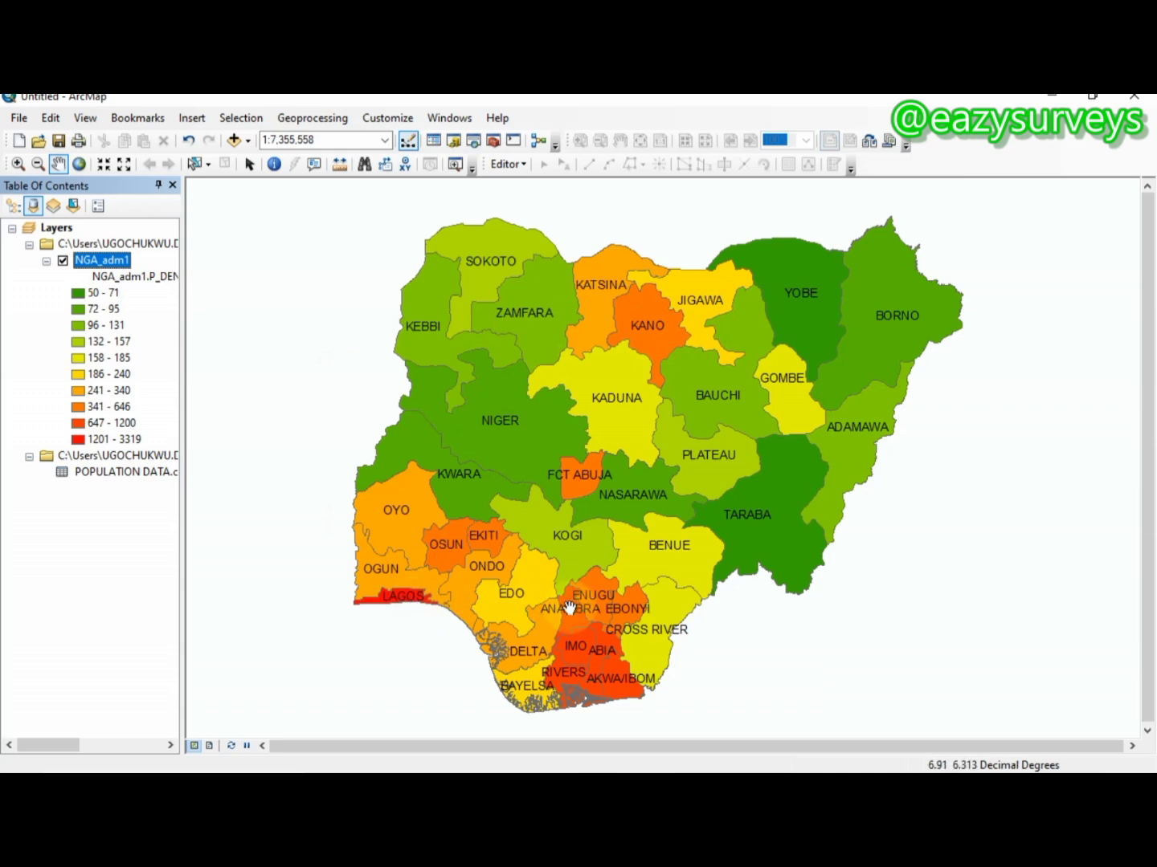
Switch the map from data view to layout view
click(581, 649)
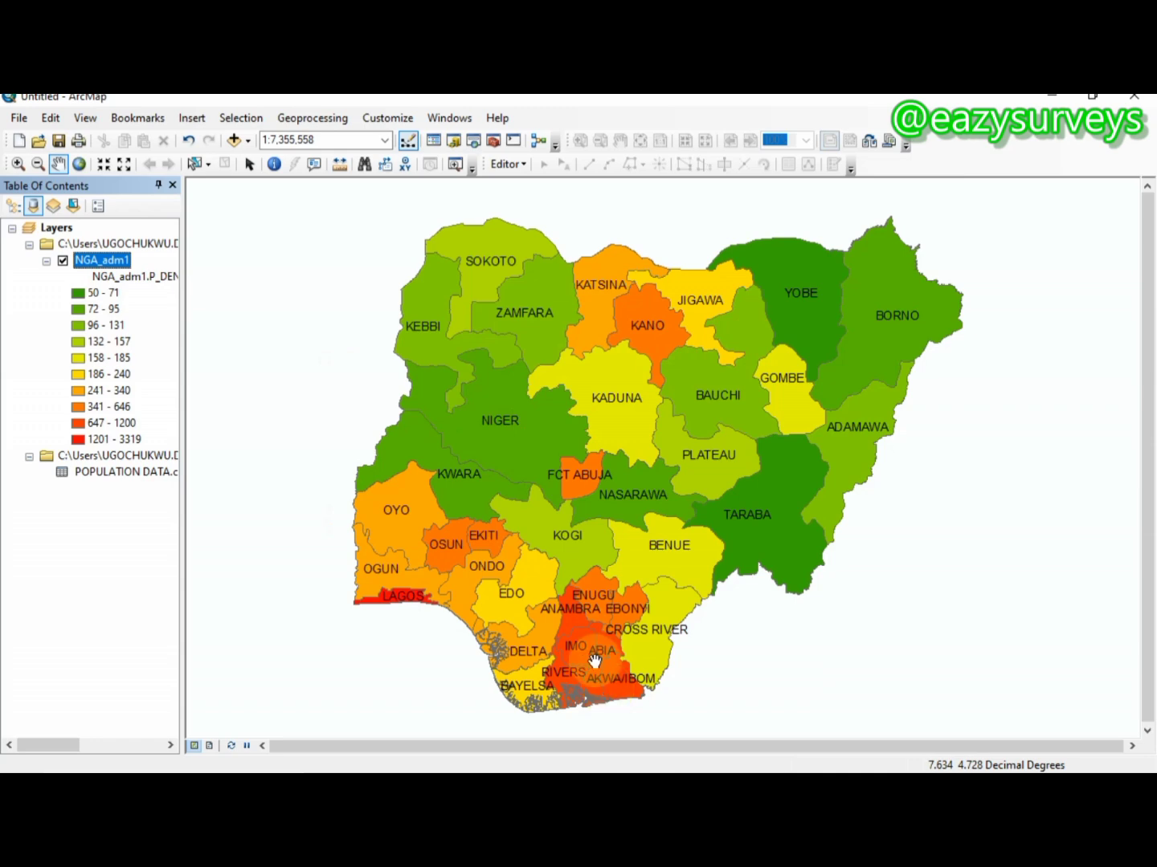
click(334, 439)
click(213, 748)
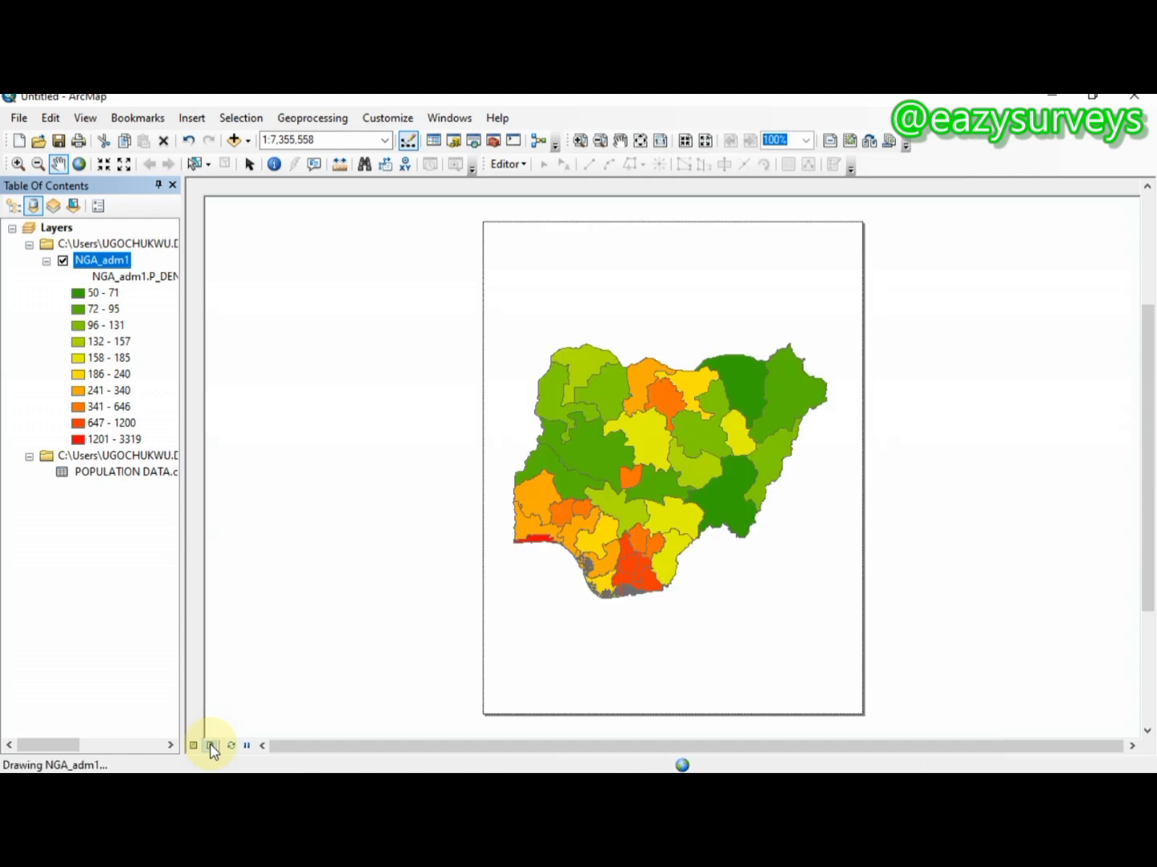